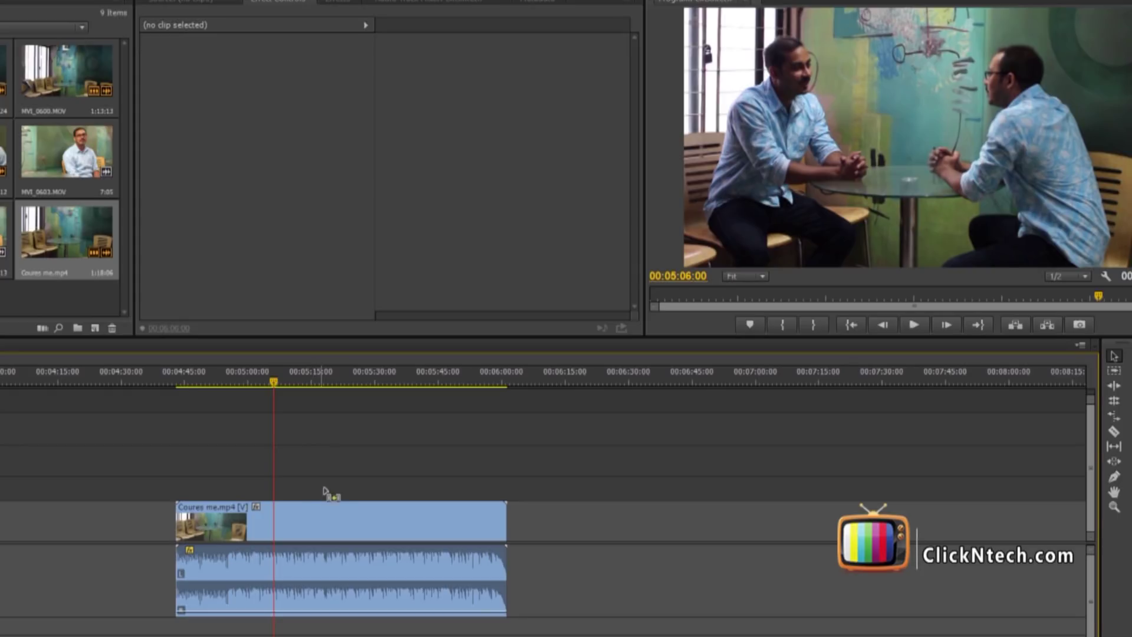
Delete the video part of Coures me.mp4, keeping only its audio
left_click(325, 514)
left_click(323, 472)
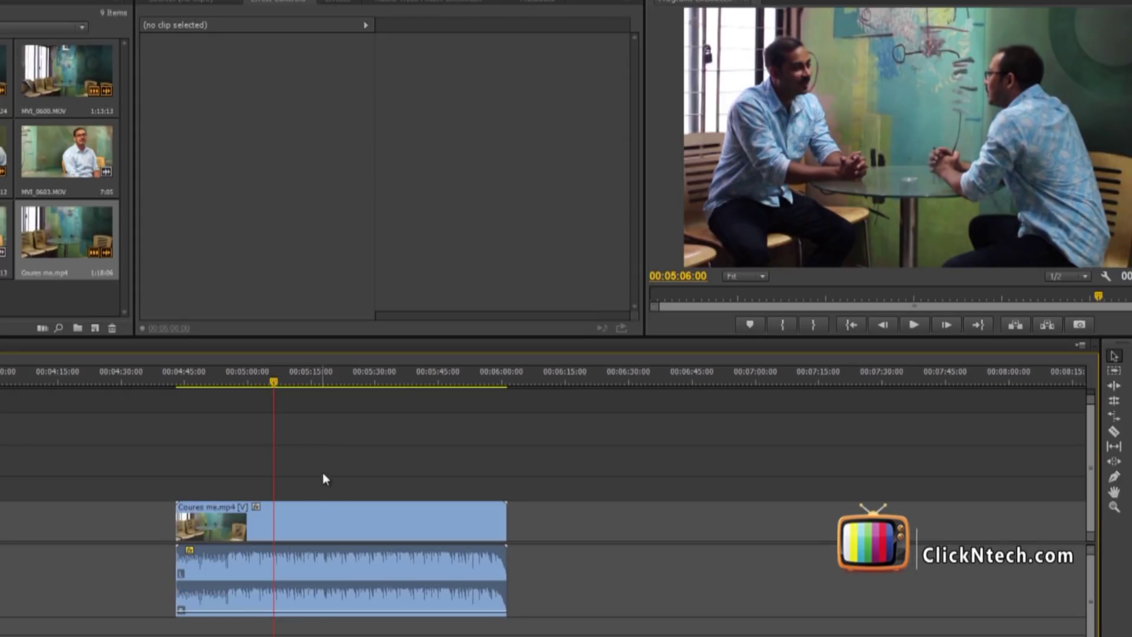
left_click(314, 521)
key("Delete")
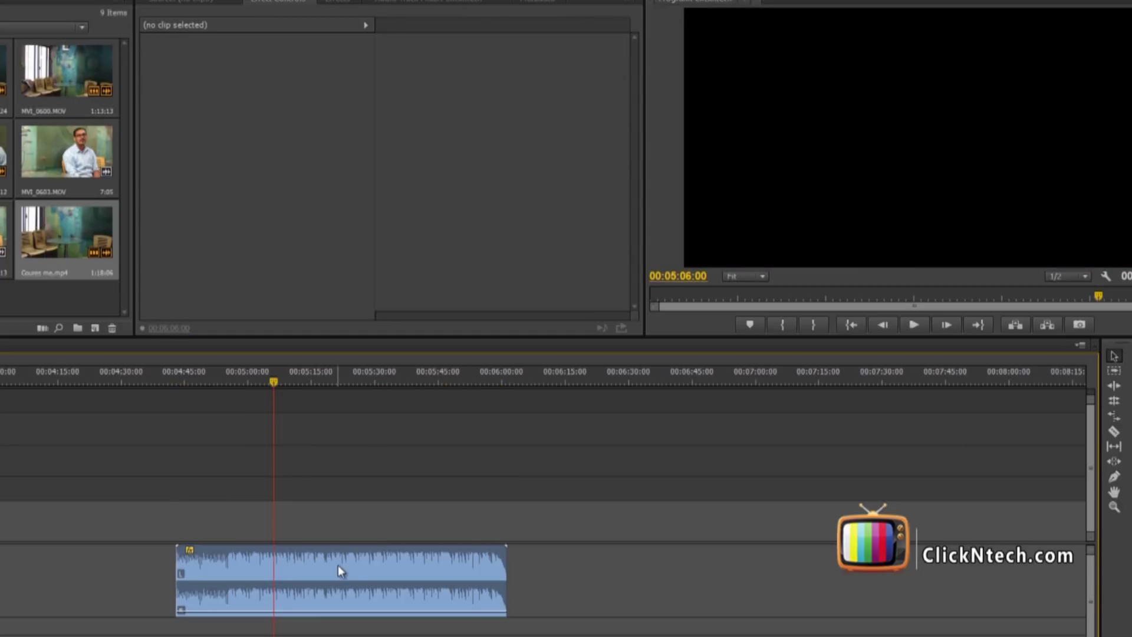
left_click(339, 567)
Remove the original audio under interview clips MVI_0599 to MVI_0602
scroll(336, 563, "up", 3)
scroll(334, 560, "up", 3)
scroll(334, 560, "up", 3)
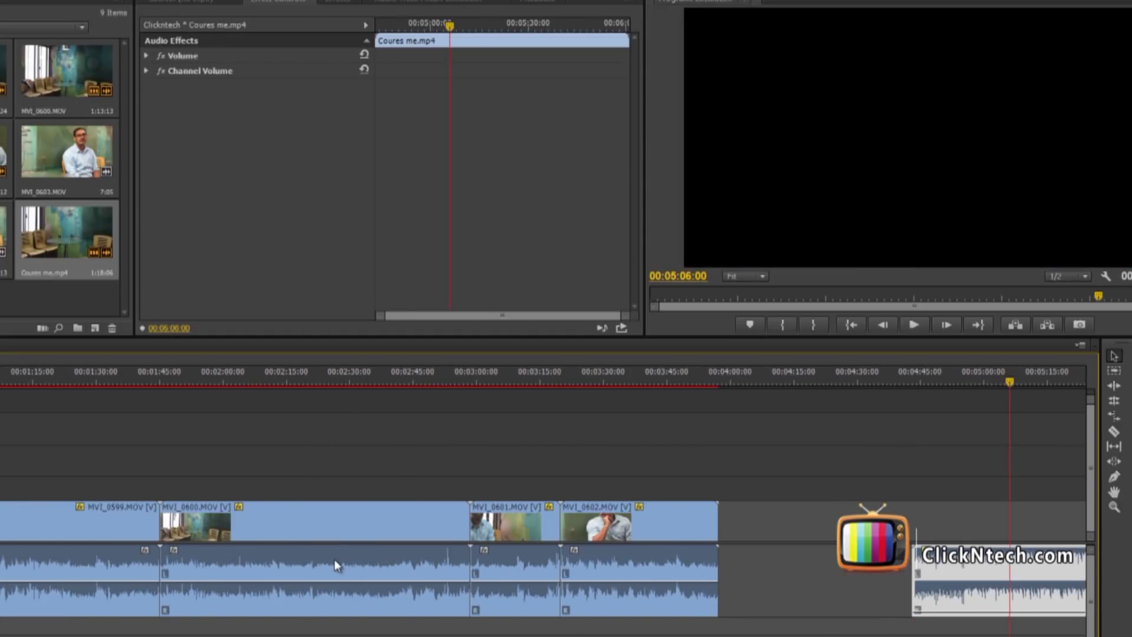
scroll(333, 558, "up", 3)
key("minus")
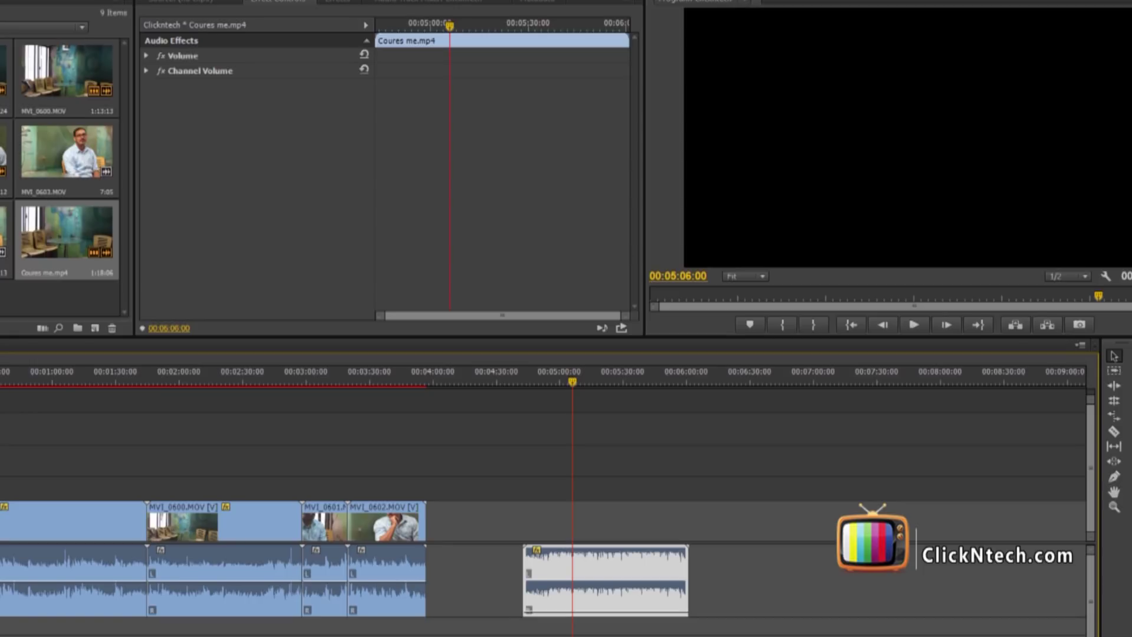
left_click_drag(84, 380, 234, 403)
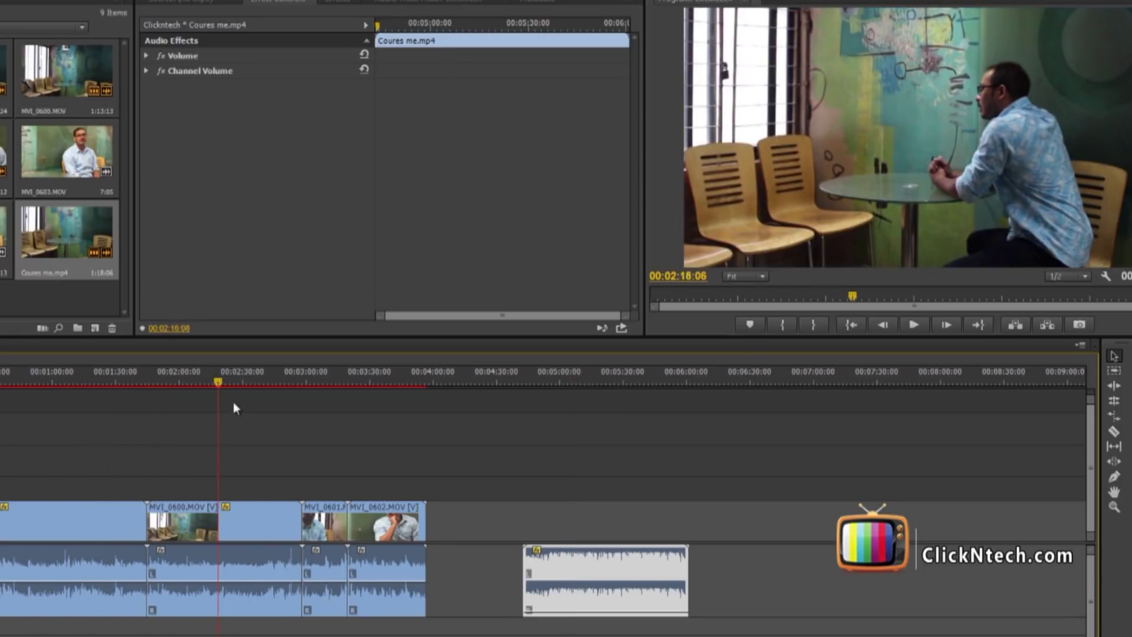
left_click_drag(312, 406, 213, 412)
left_click(567, 436)
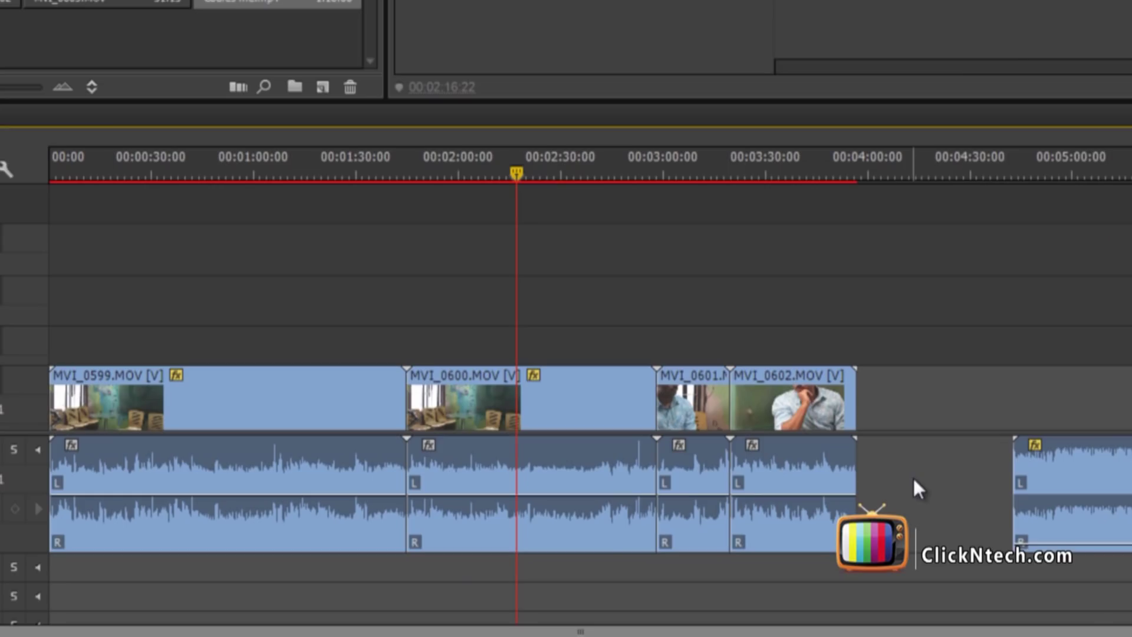
left_click_drag(461, 569, 1, 634)
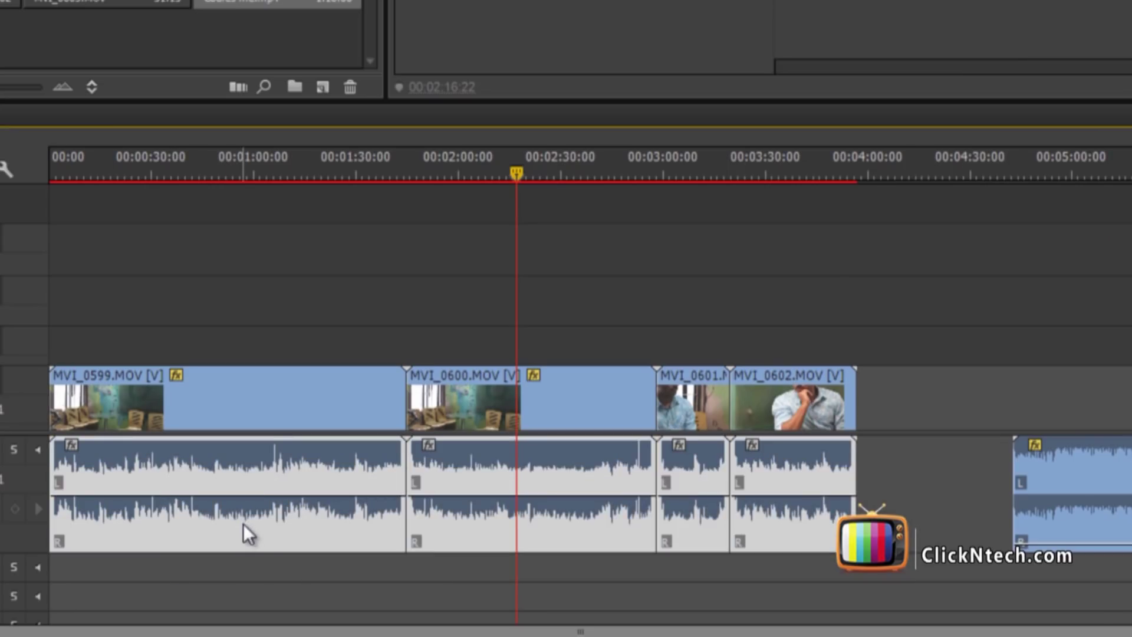
key("Delete")
Play the sequence from the start to check the result
key("Home")
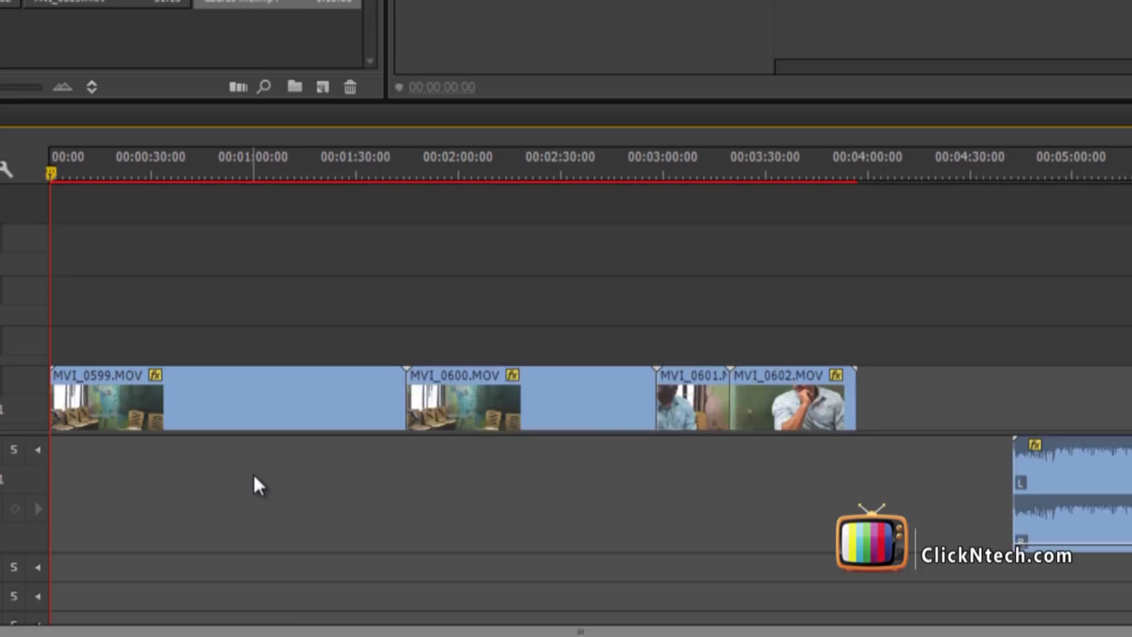
key("equal")
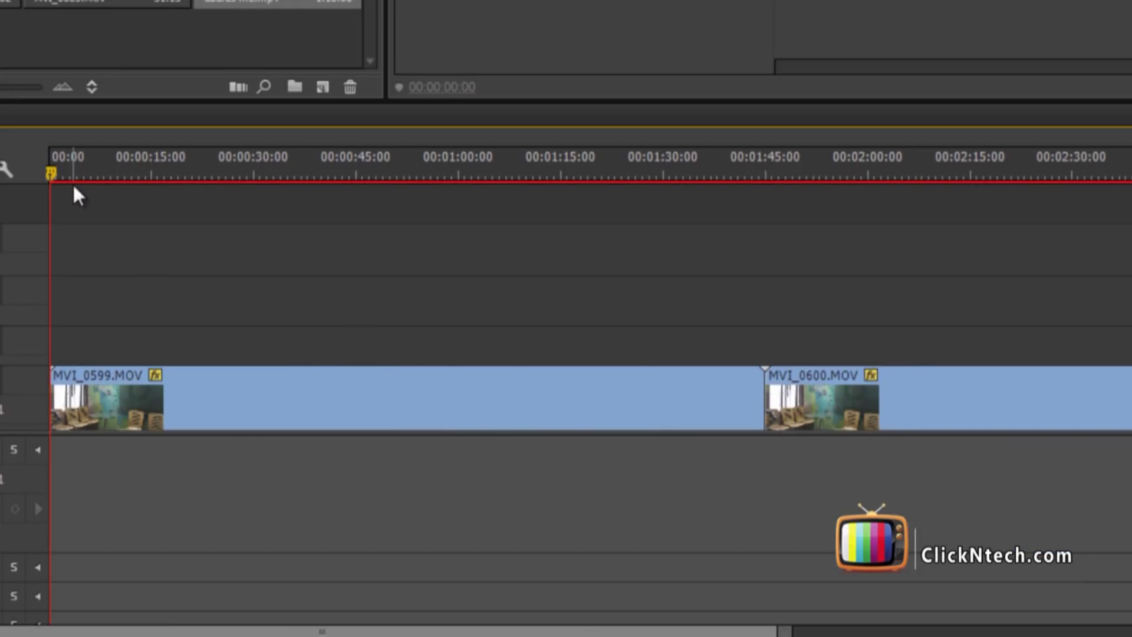
key("equal")
key("equal")
key("space")
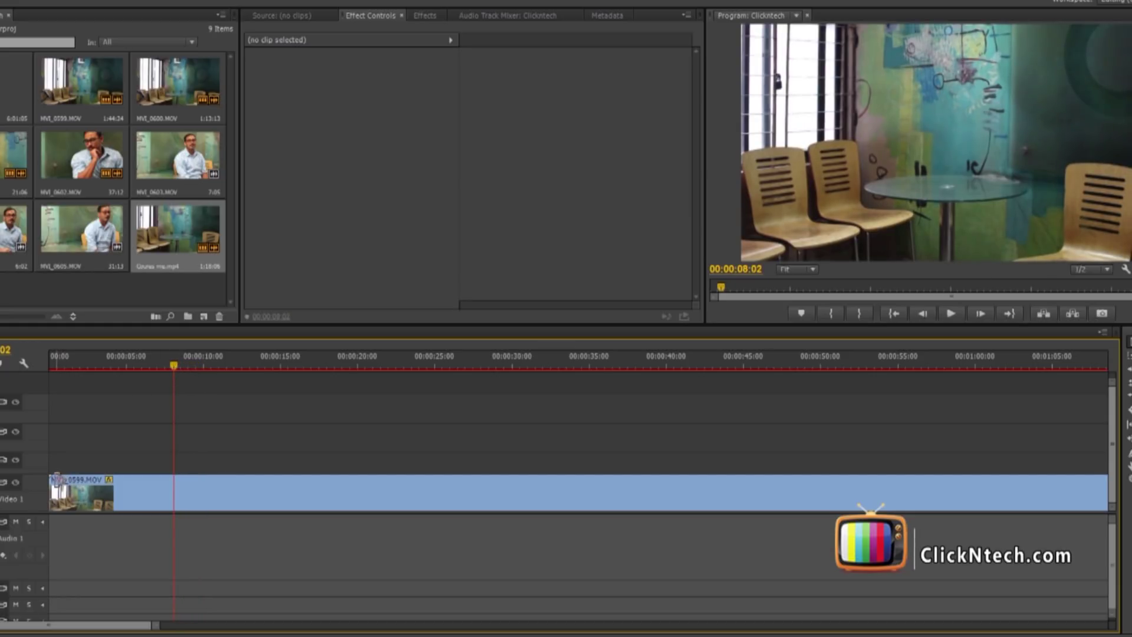
Slide MVI_0599 right so it starts at about 00:00:08
left_click_drag(56, 479, 180, 478)
key("space")
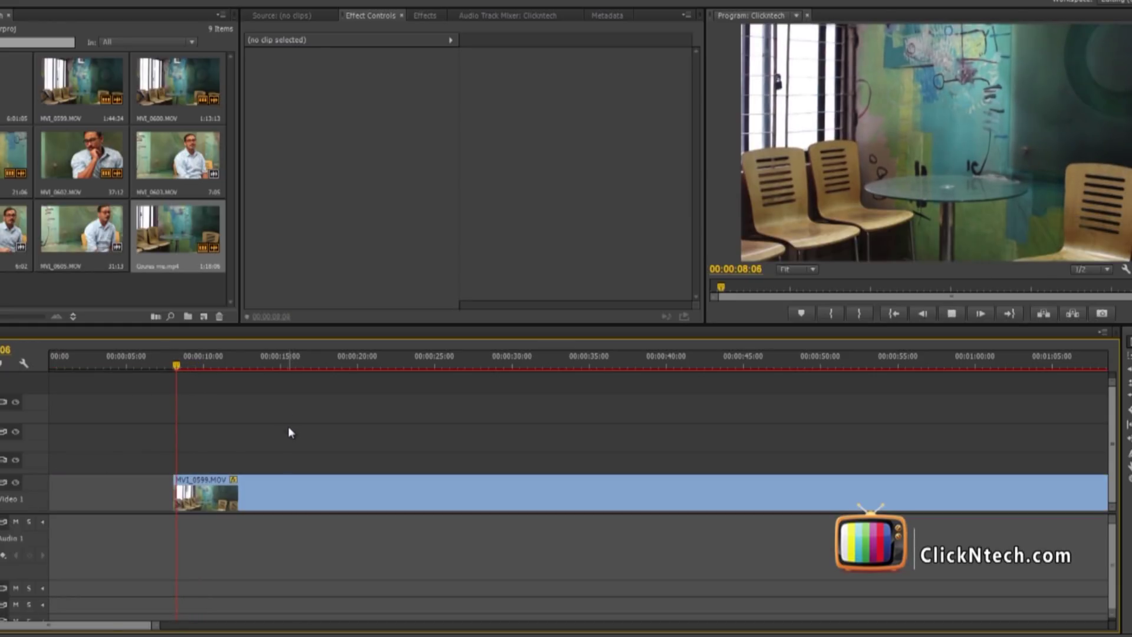
key("minus")
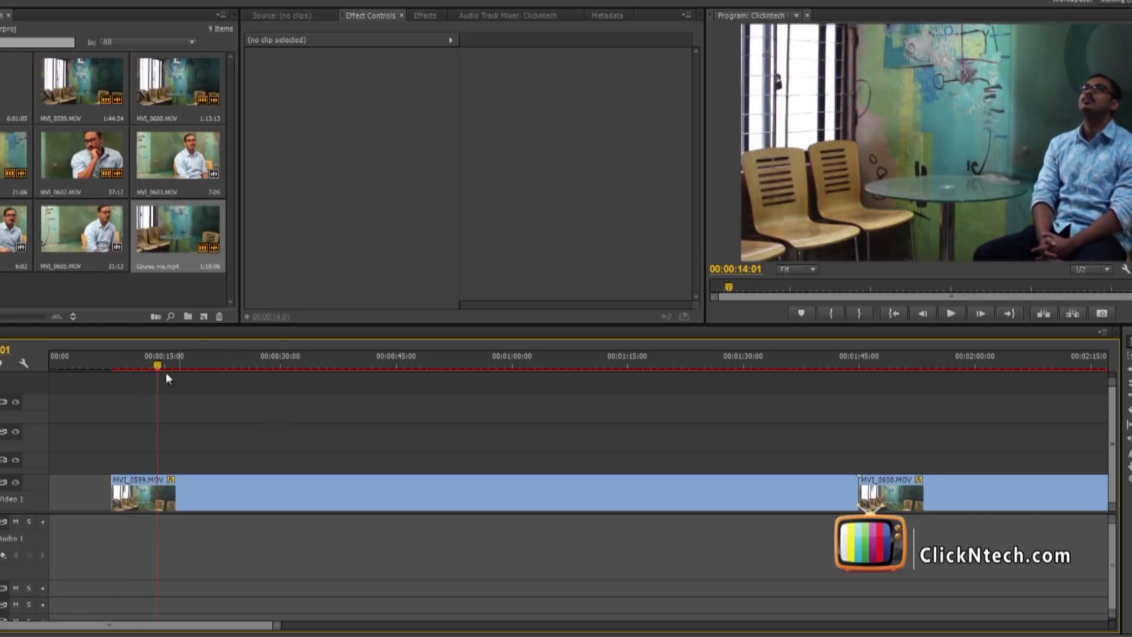
Scrub through the interview clips from about 14 seconds to 1:39 and back to 1:07
mouse_move(185, 366)
left_mouse_down()
mouse_move(166, 365)
mouse_move(706, 418)
left_mouse_up()
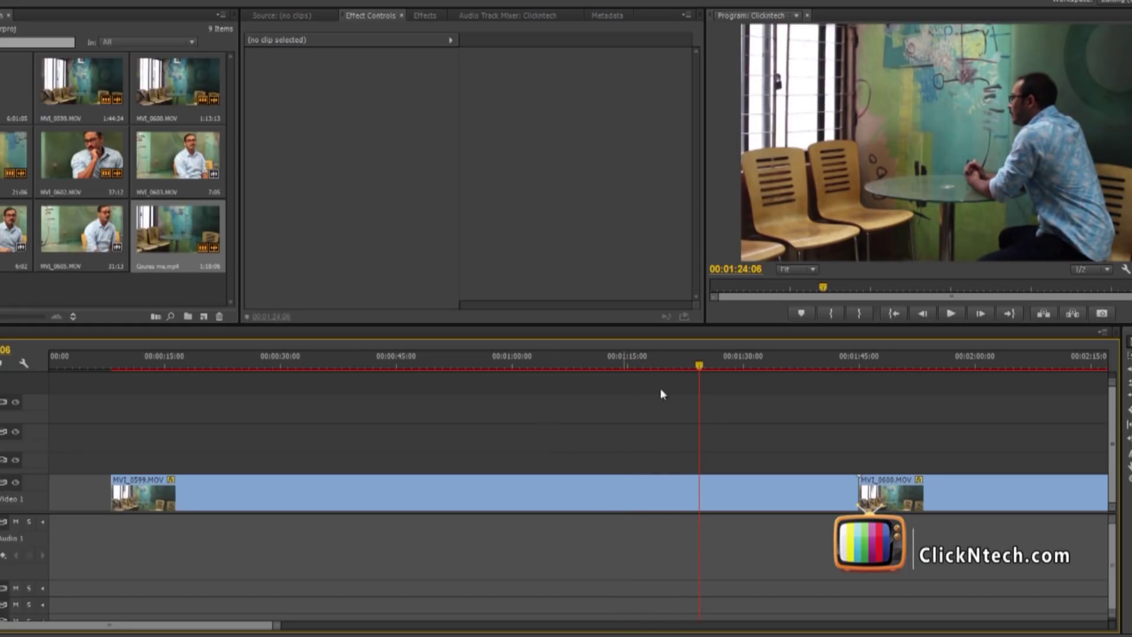
left_click_drag(739, 367, 842, 366)
scroll(692, 412, "down", 3)
scroll(687, 402, "down", 2)
scroll(637, 388, "down", 2)
scroll(517, 391, "up", 2)
left_click_drag(596, 364, 317, 376)
scroll(401, 426, "up", 2)
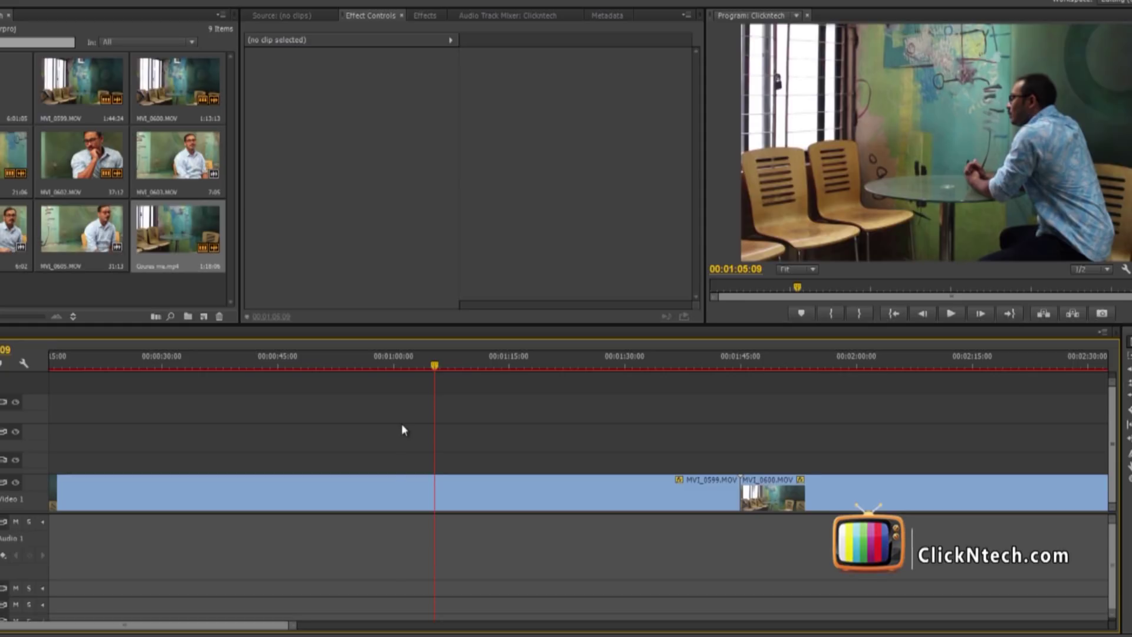
scroll(413, 435, "down", 2)
Zoom out to all four clips and play from about 2:11 to 2:16
key("minus")
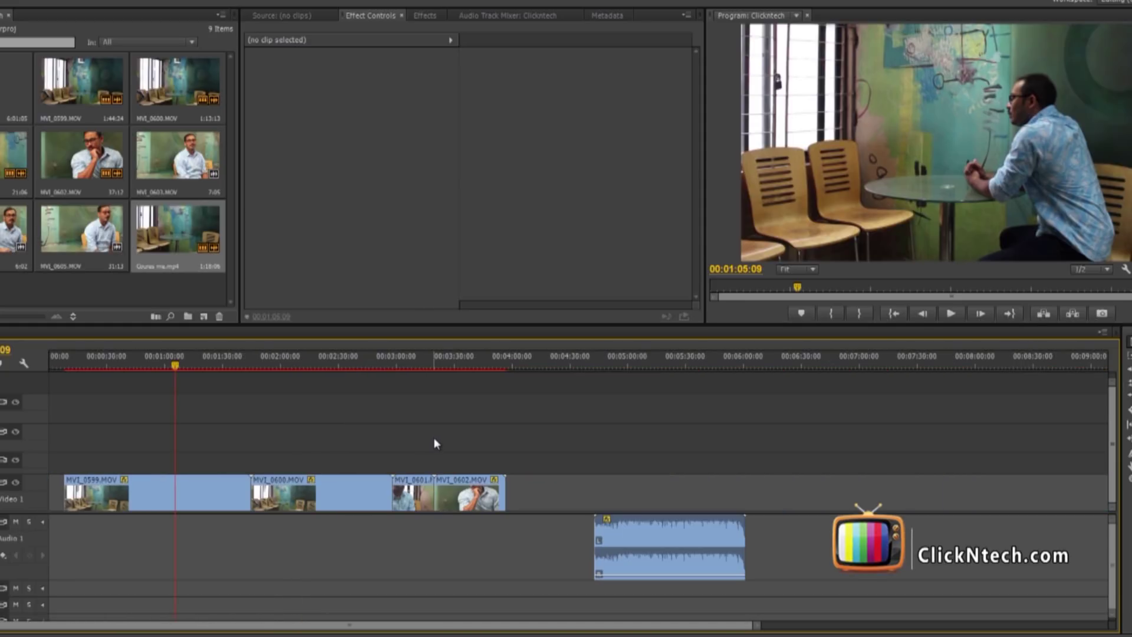
left_click(470, 367)
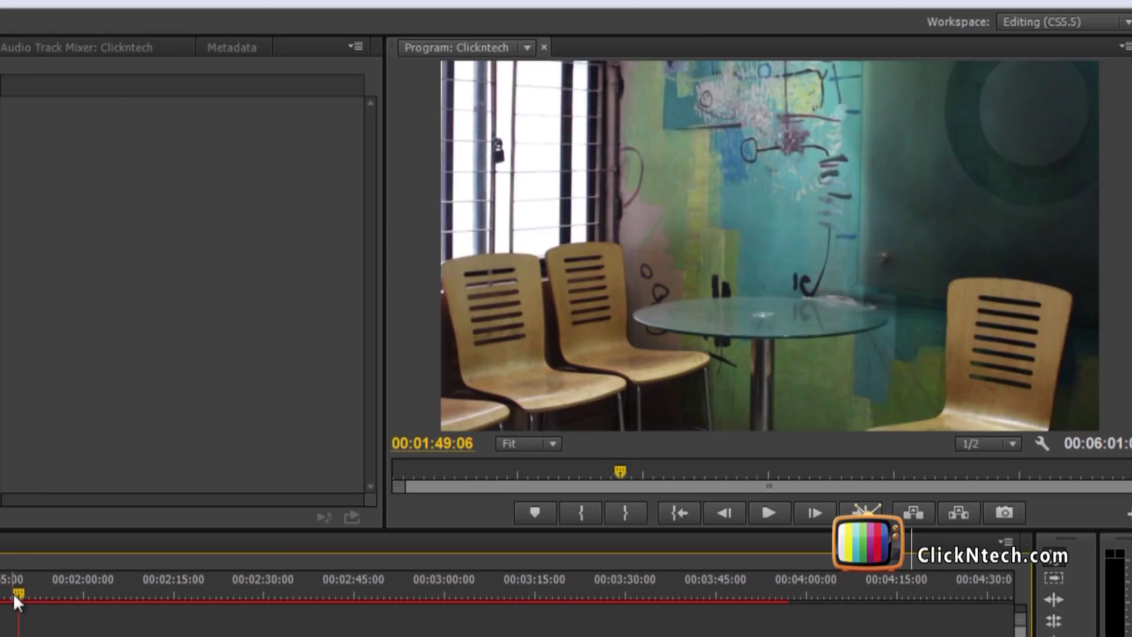
mouse_move(28, 593)
left_mouse_down()
mouse_move(151, 600)
mouse_move(91, 609)
left_mouse_up()
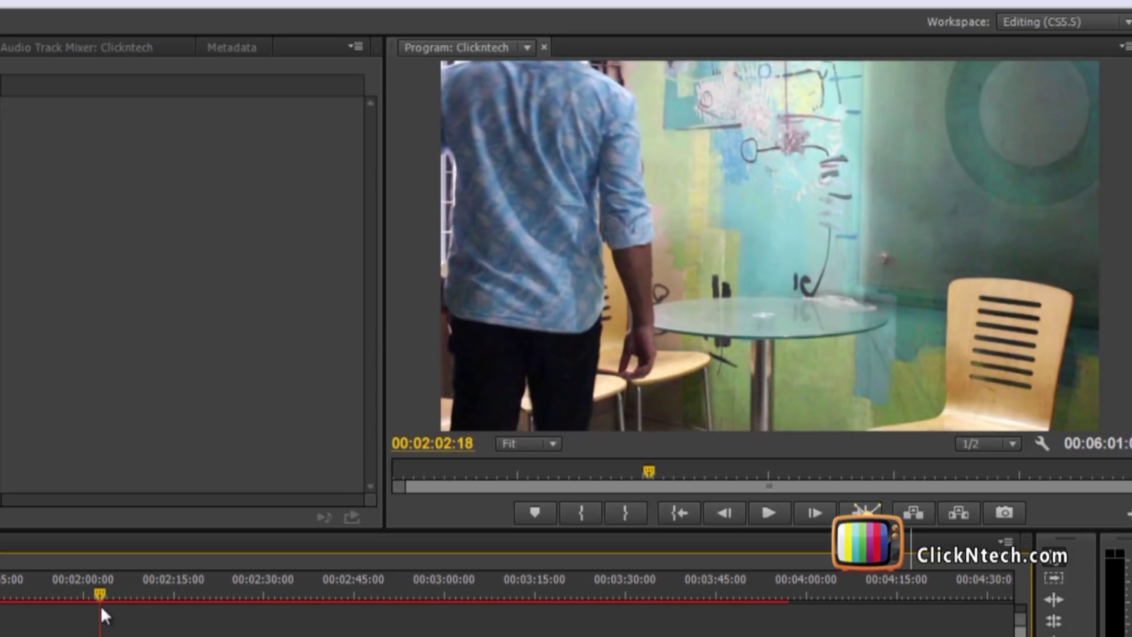
key("space")
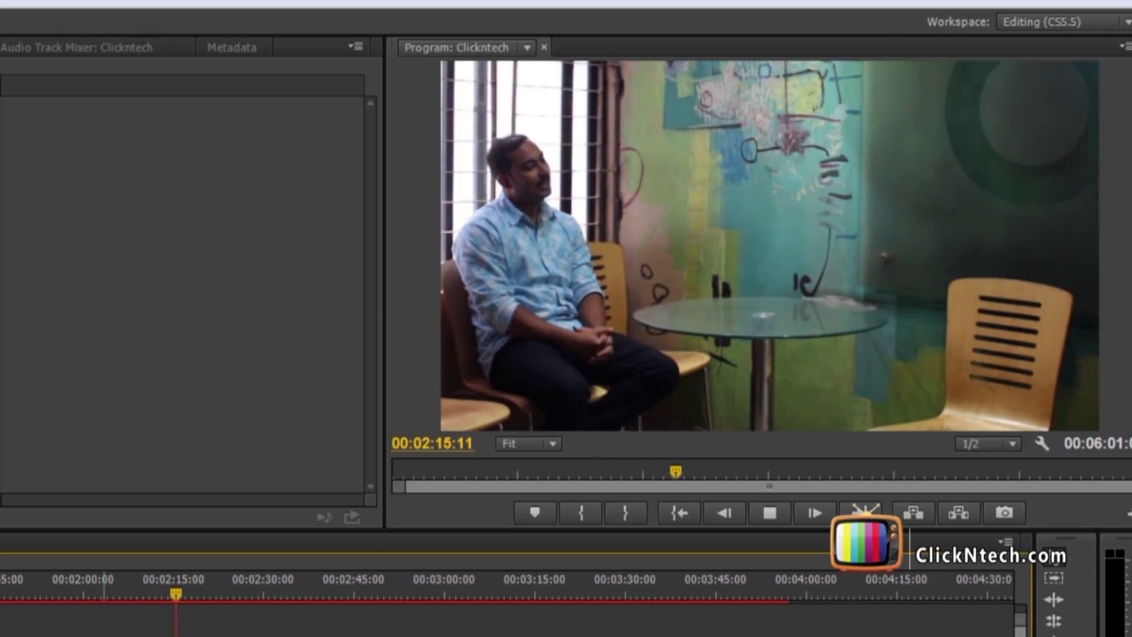
key("space")
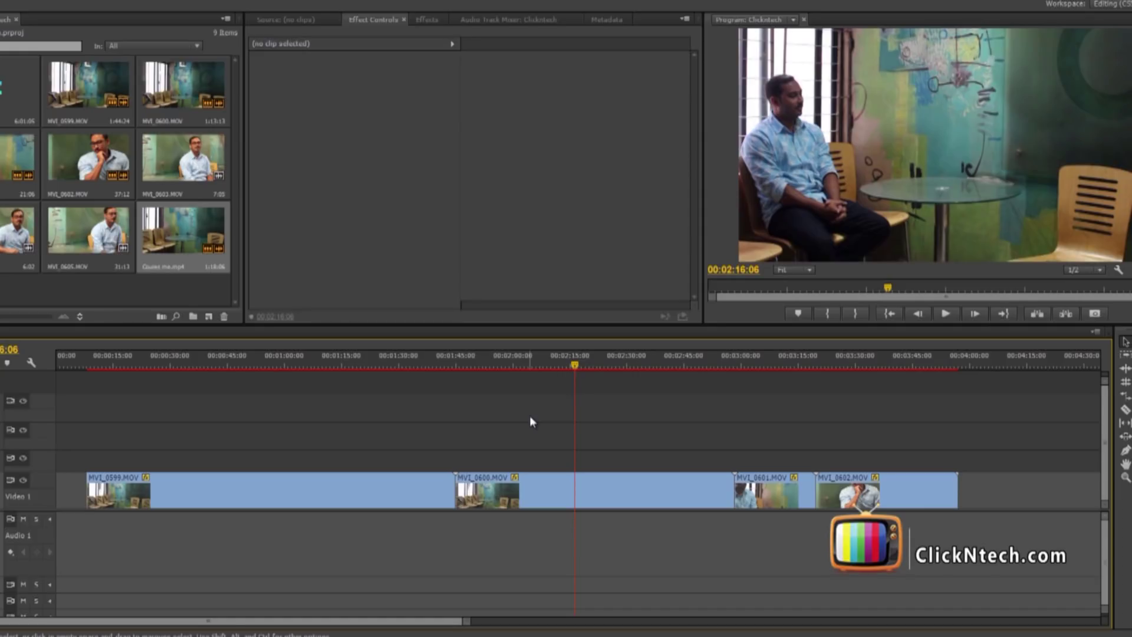
Trim about 21 seconds off the start of MVI_0600
left_click(165, 360)
left_click(167, 360)
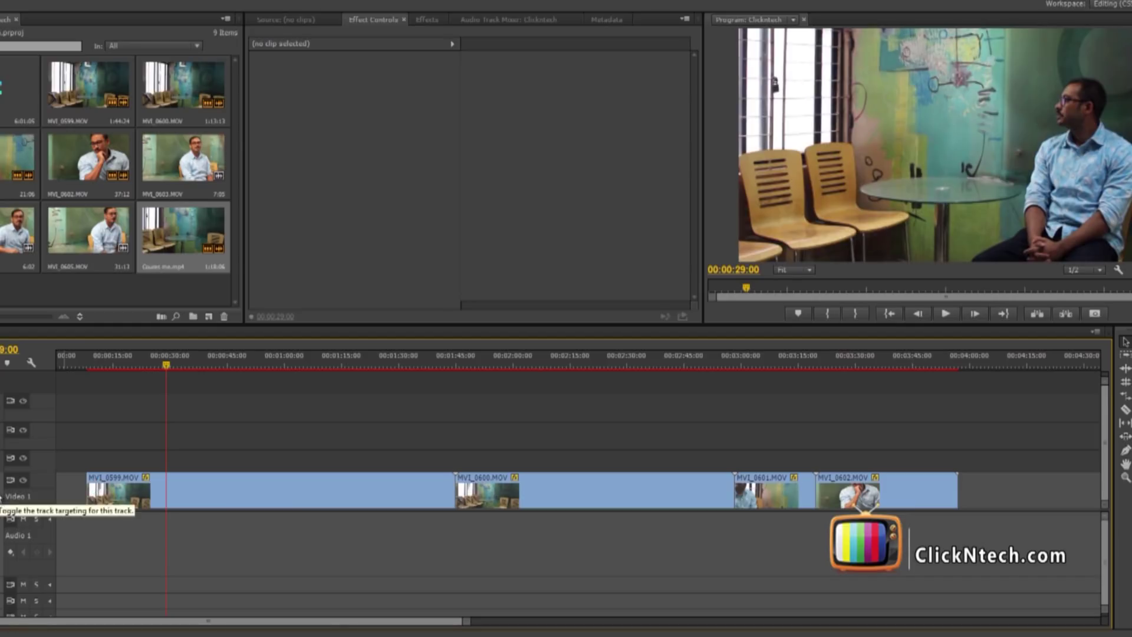
left_click(139, 501)
left_click(330, 401)
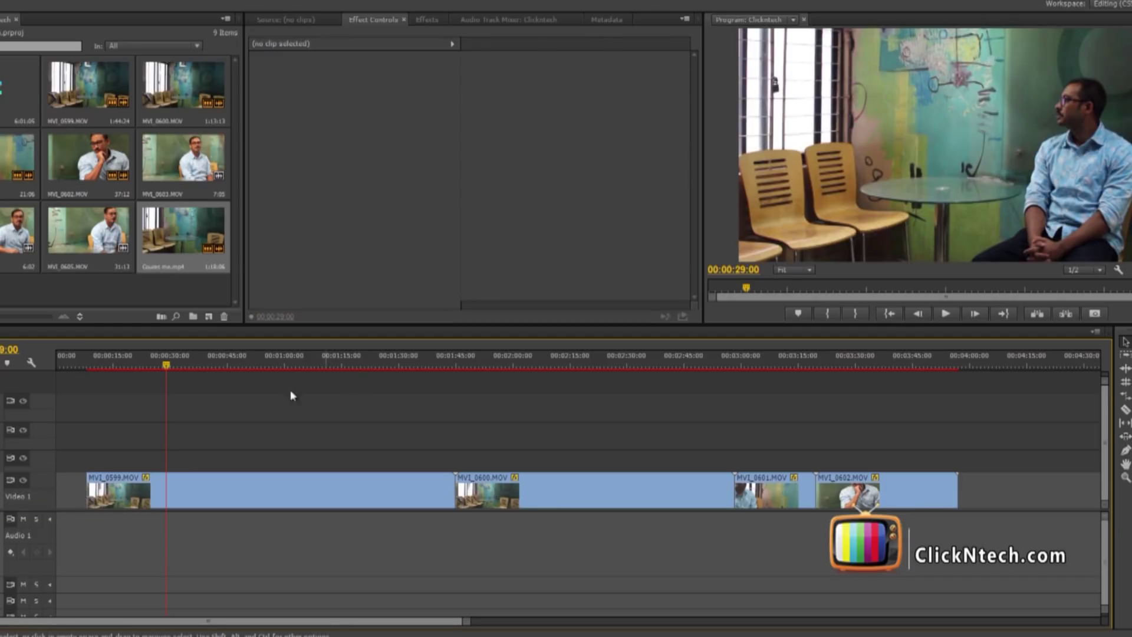
left_click_drag(171, 367, 319, 386)
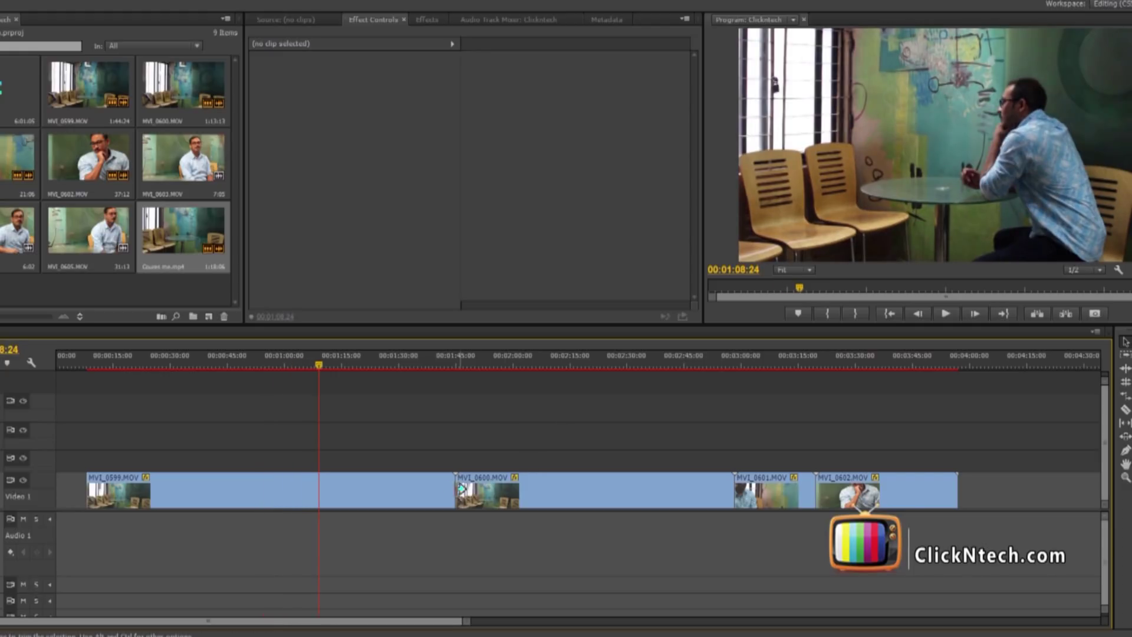
mouse_move(464, 485)
left_mouse_down()
mouse_move(561, 480)
mouse_move(523, 476)
left_mouse_up()
Apply the Transform > Crop effect to MVI_0600
left_click(581, 478)
left_click(579, 479)
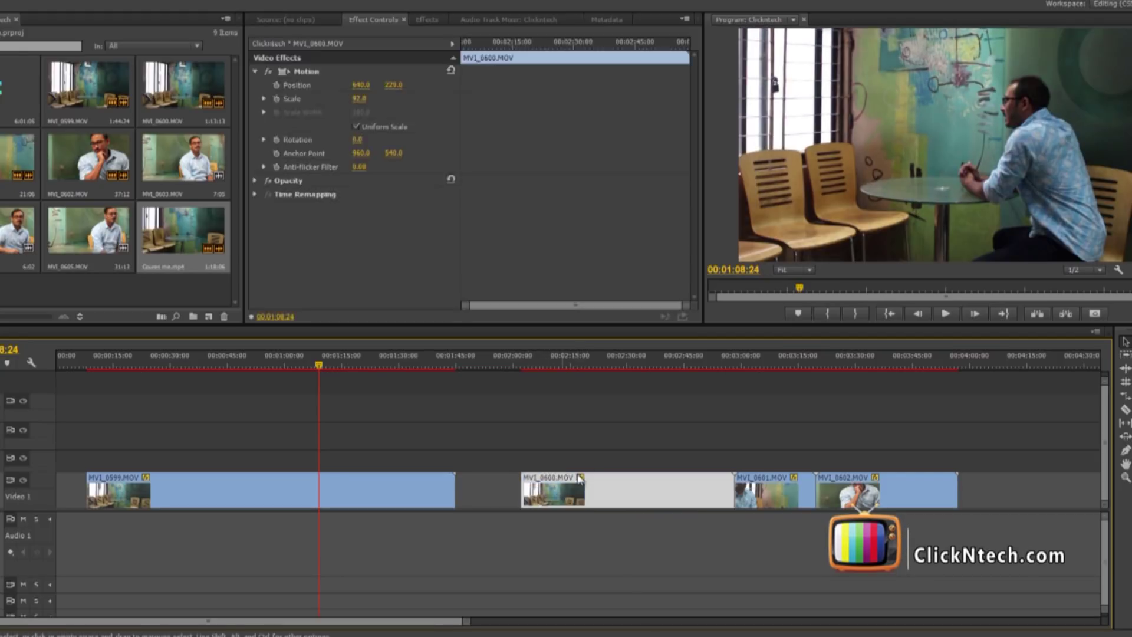
left_click(571, 362)
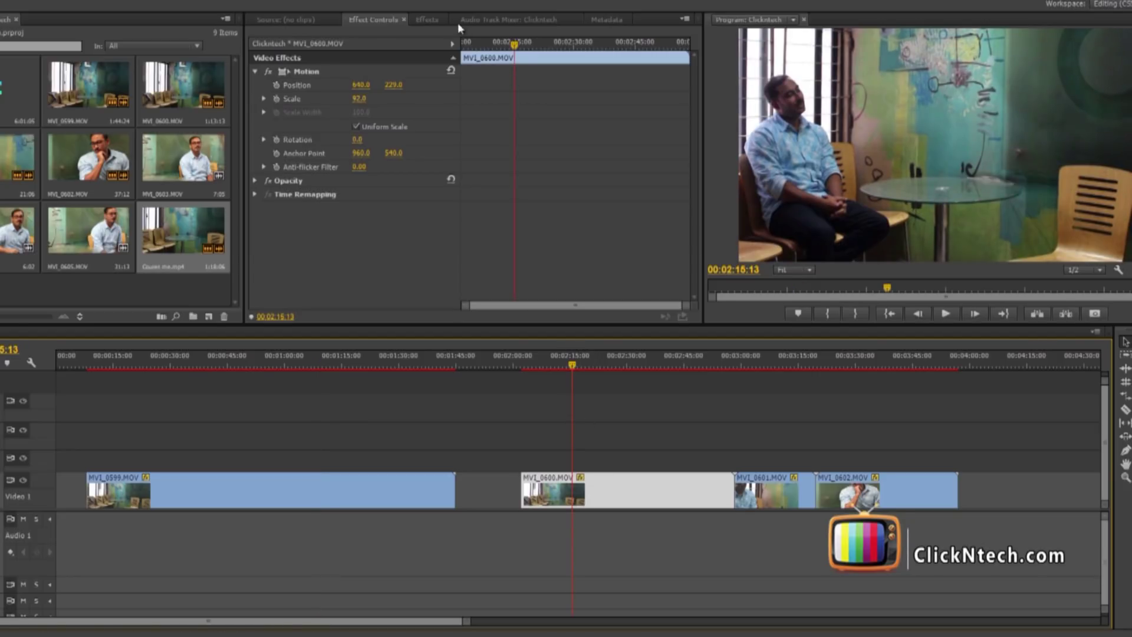
left_click(427, 19)
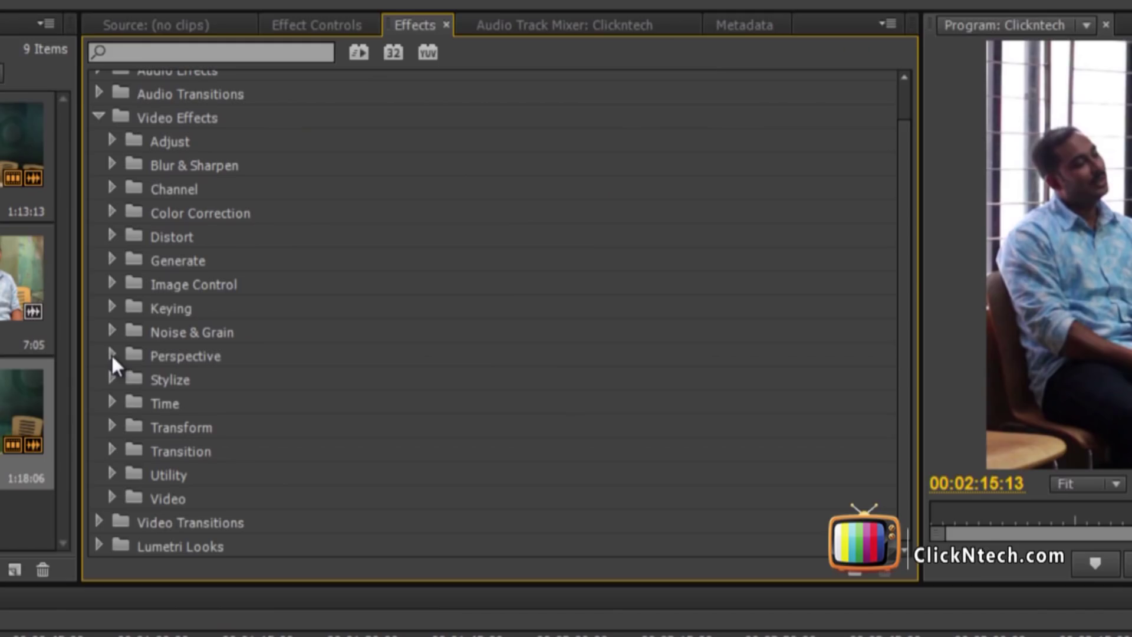
left_click(111, 424)
scroll(154, 376, "down", 3)
left_click_drag(153, 406, 815, 496)
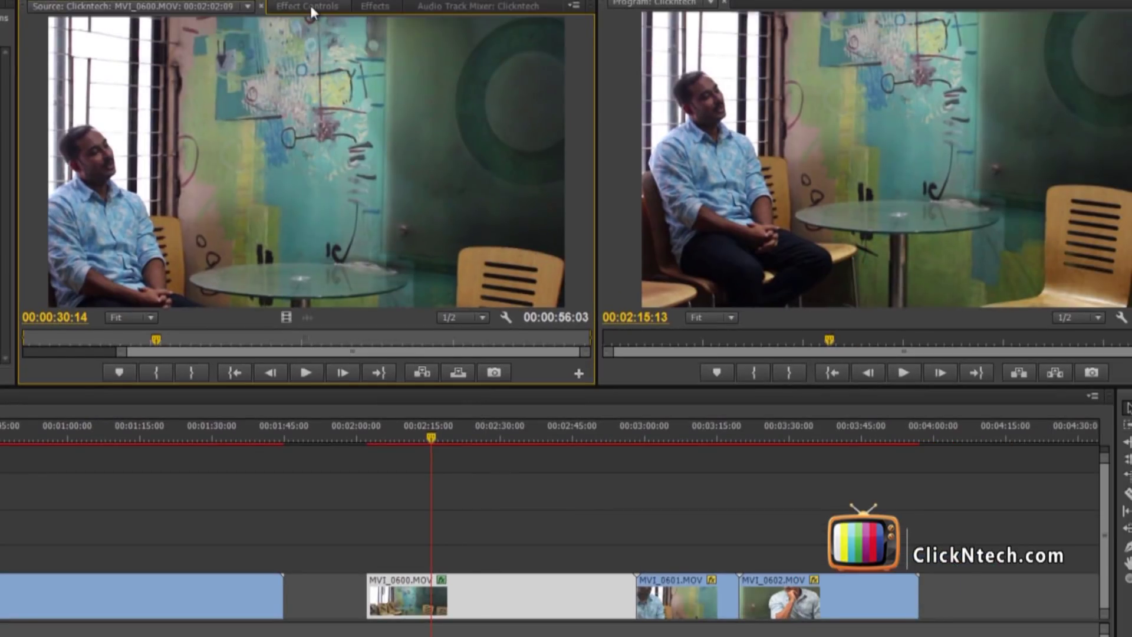
Set MVI_0600's Crop Right to 50.6% and move the clip up to Video 2
left_click(312, 6)
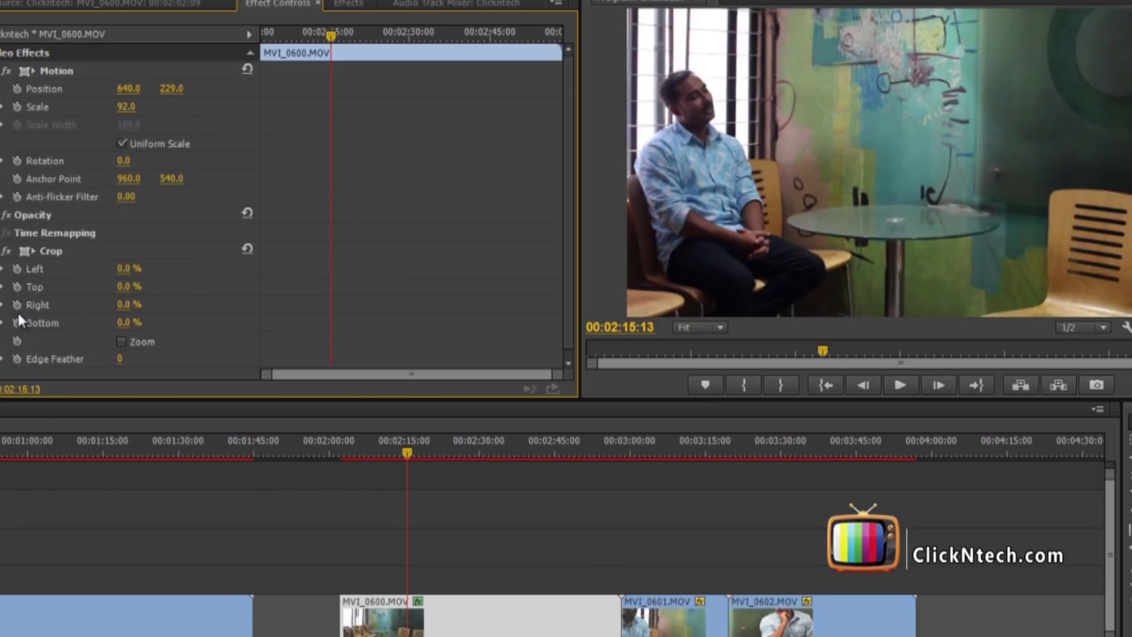
left_click(4, 306)
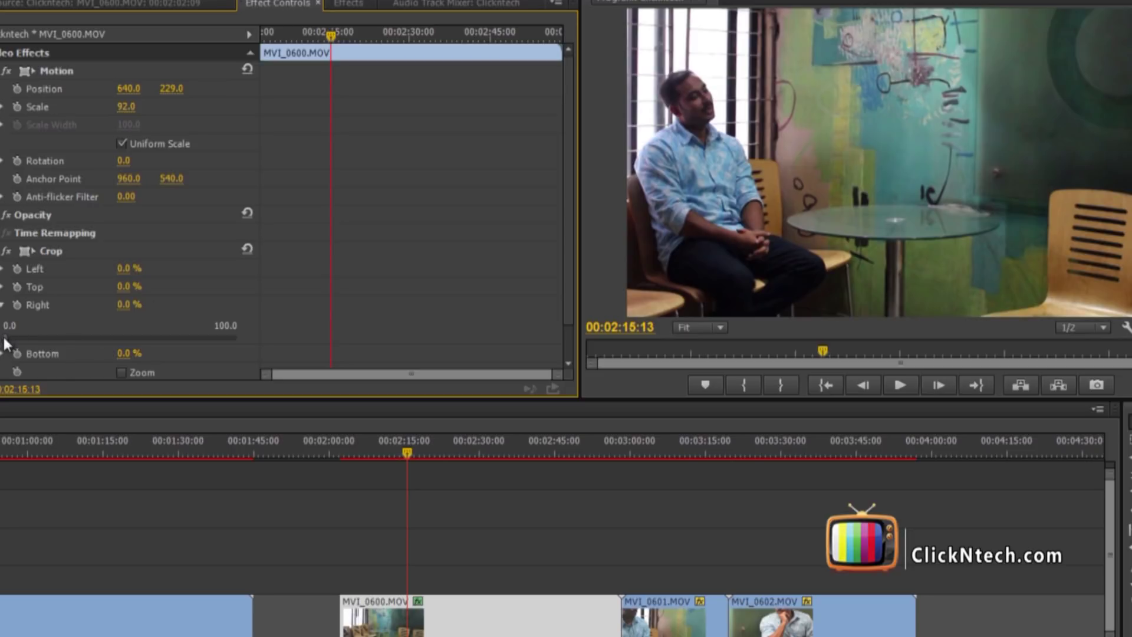
left_click_drag(44, 339, 122, 328)
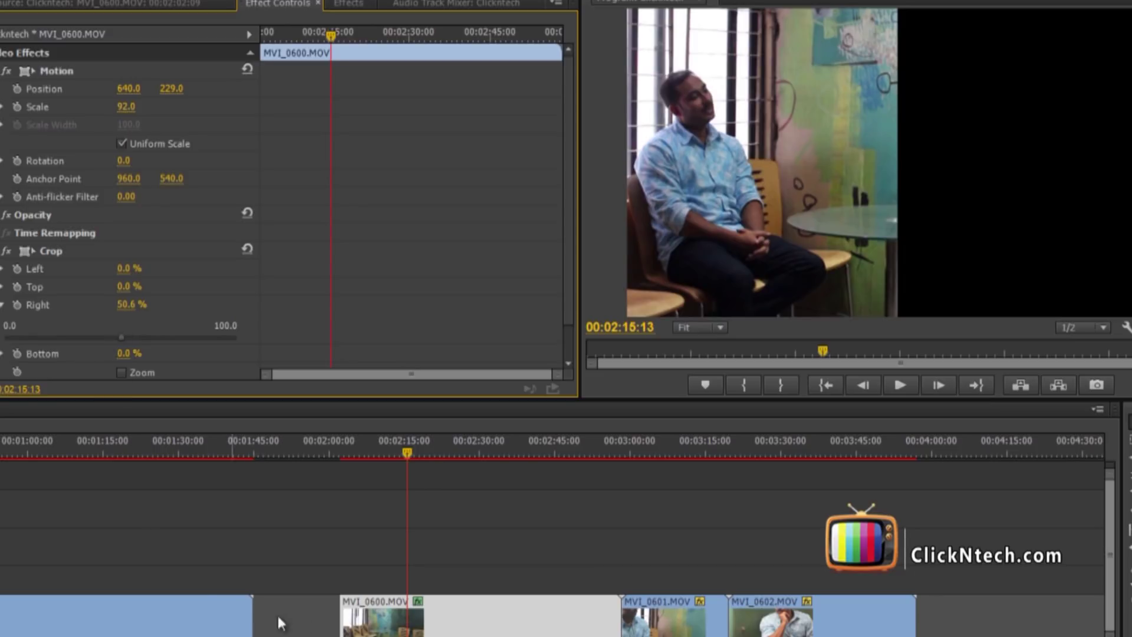
left_click(473, 543)
left_click_drag(483, 634, 121, 442)
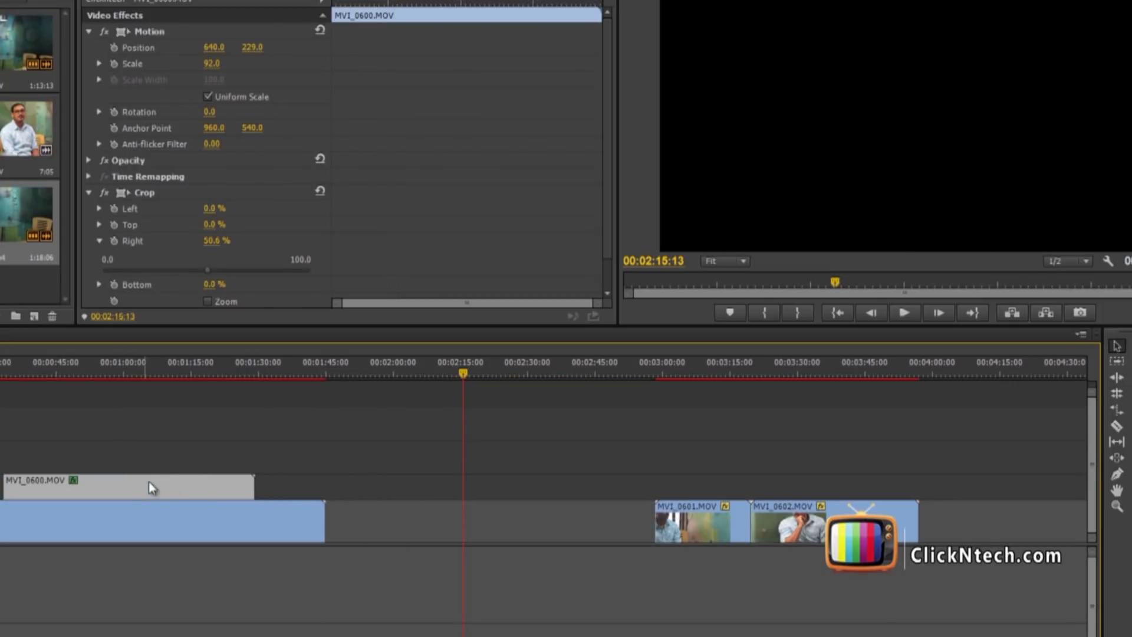
Slide MVI_0600 left on Video 2 so it sits above MVI_0599
left_click_drag(152, 487, 504, 486)
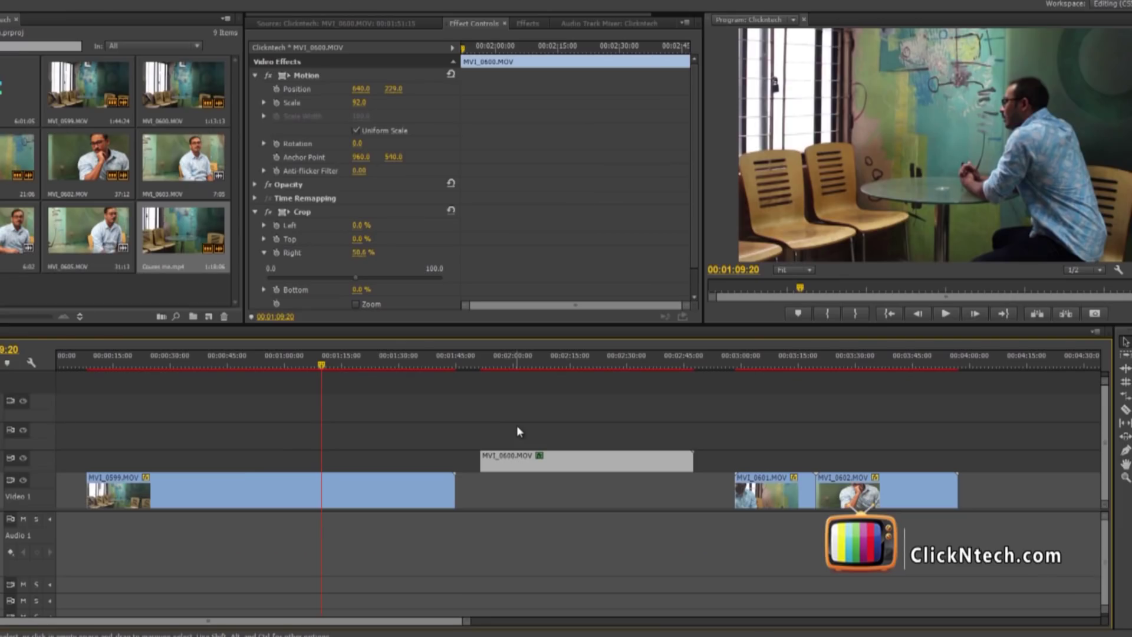
left_click_drag(317, 366, 302, 366)
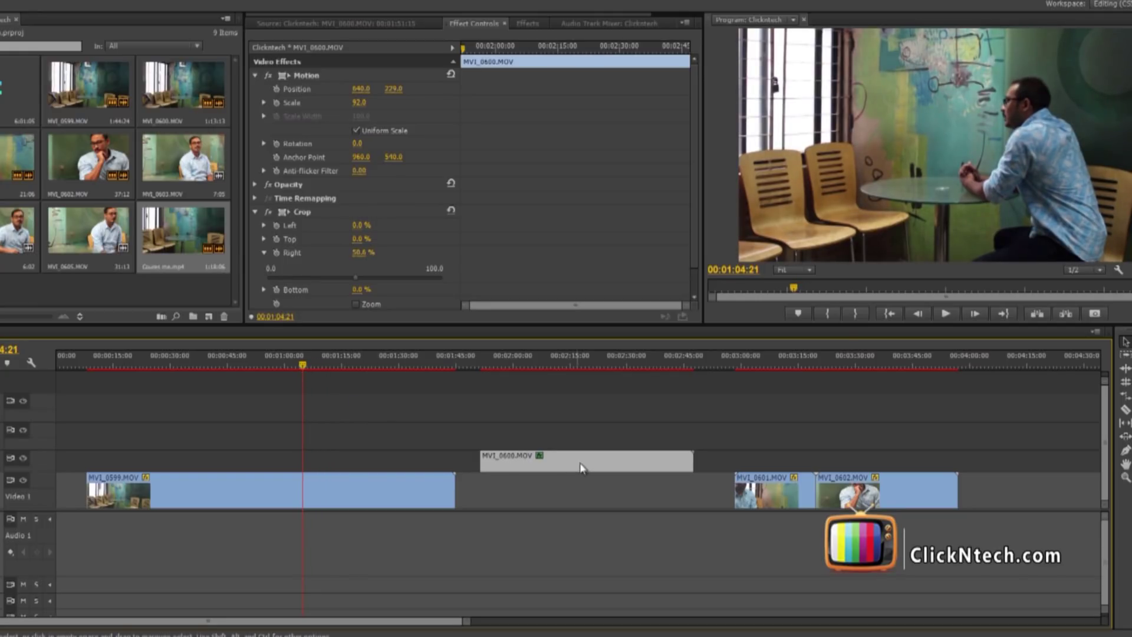
left_click_drag(582, 467, 238, 469)
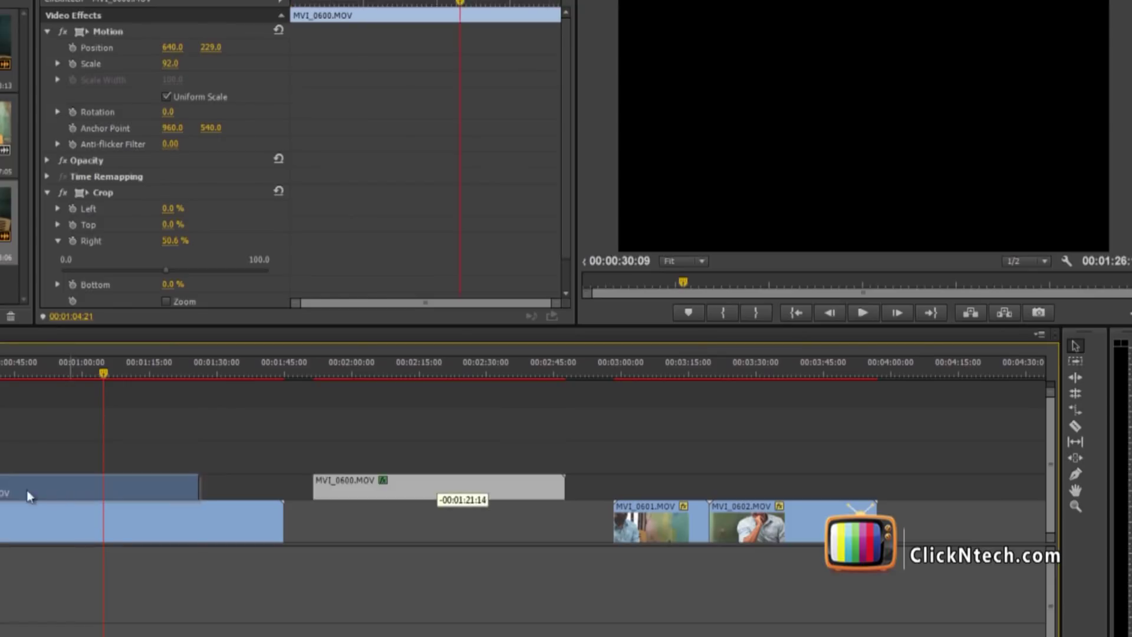
left_click_drag(28, 497, 28, 497)
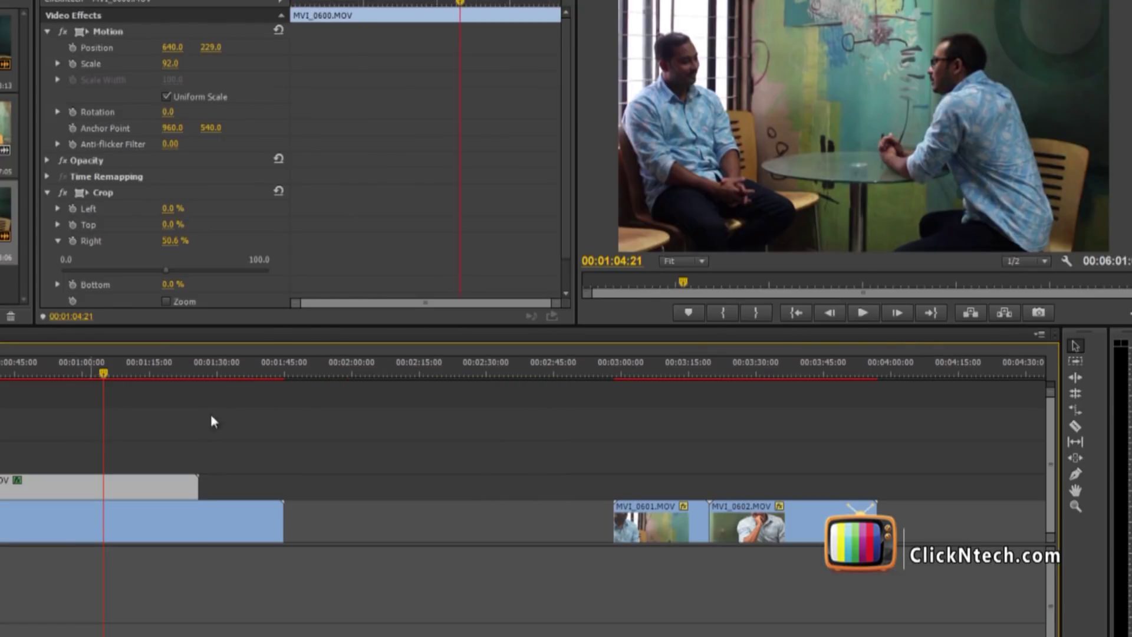
left_click(211, 415)
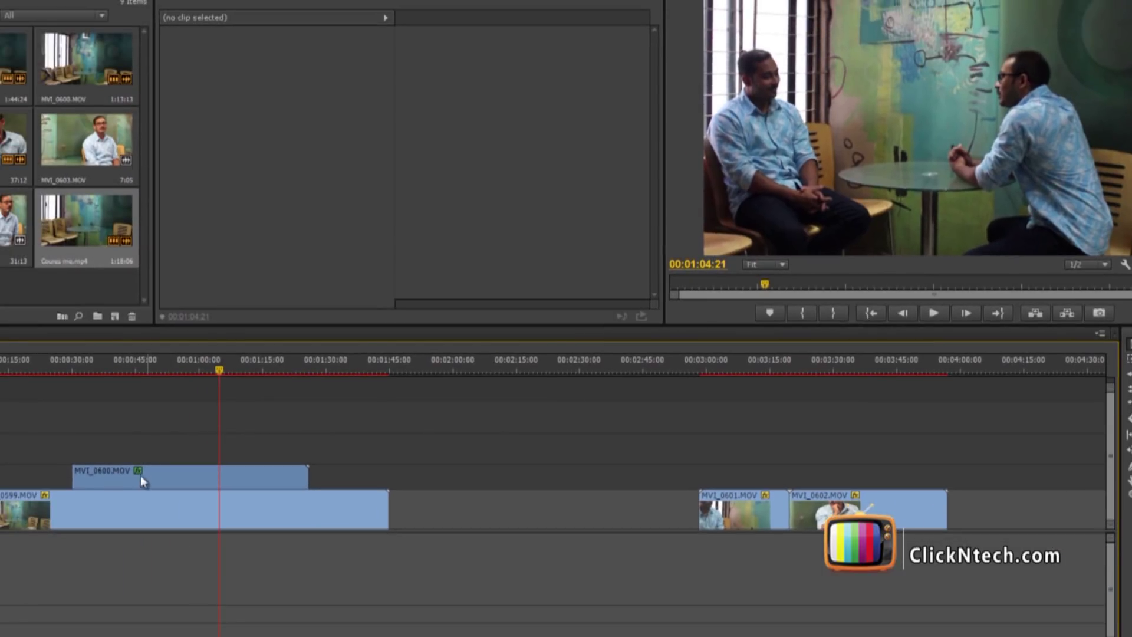
left_click(105, 479)
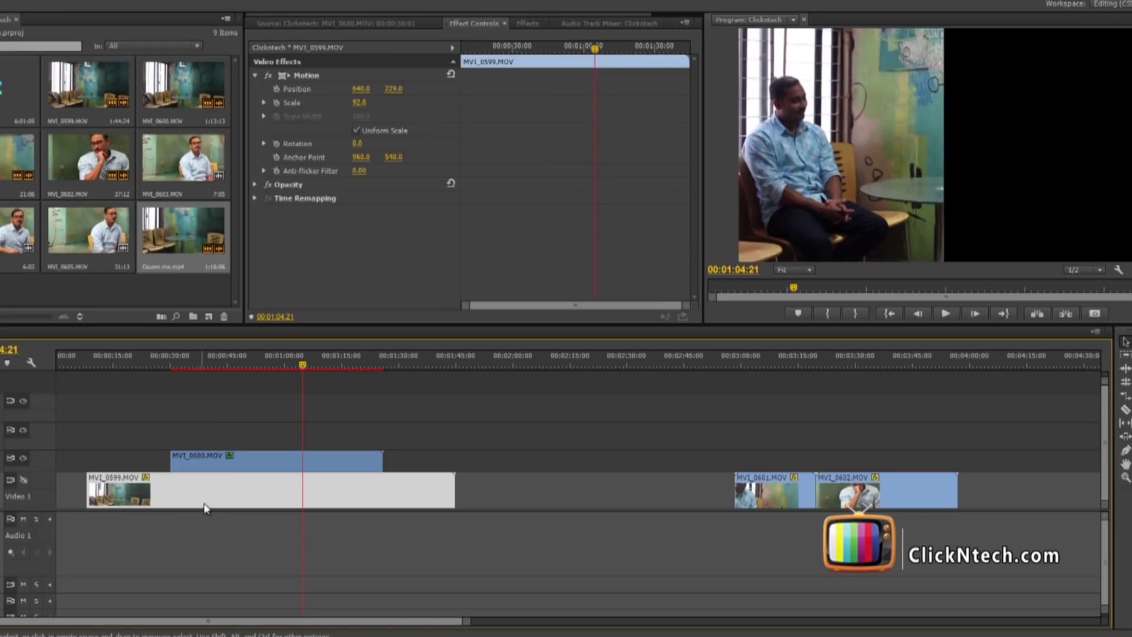
Toggle Video 2 output off and on to compare, then zoom in near the start
left_click(23, 460)
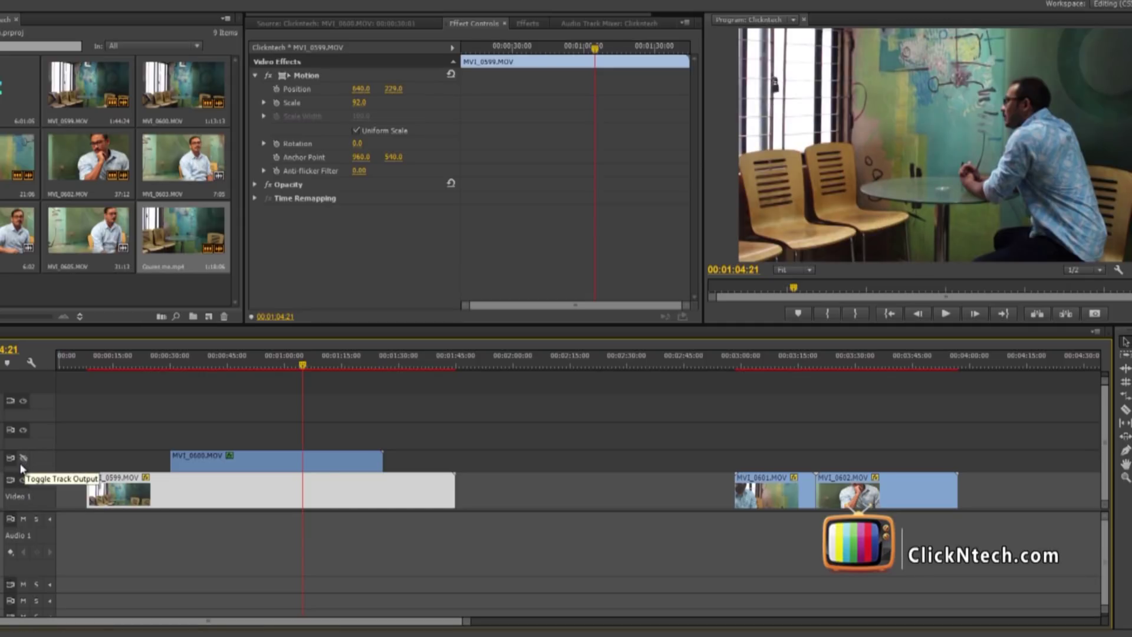
left_click(23, 458)
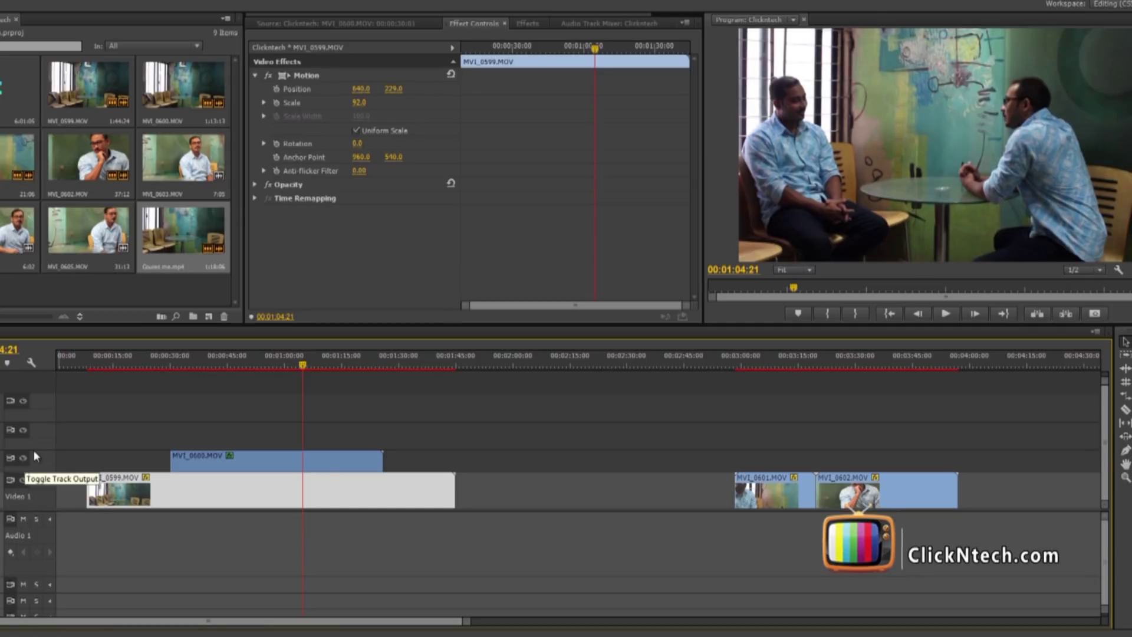
left_click(220, 399)
left_click(115, 362)
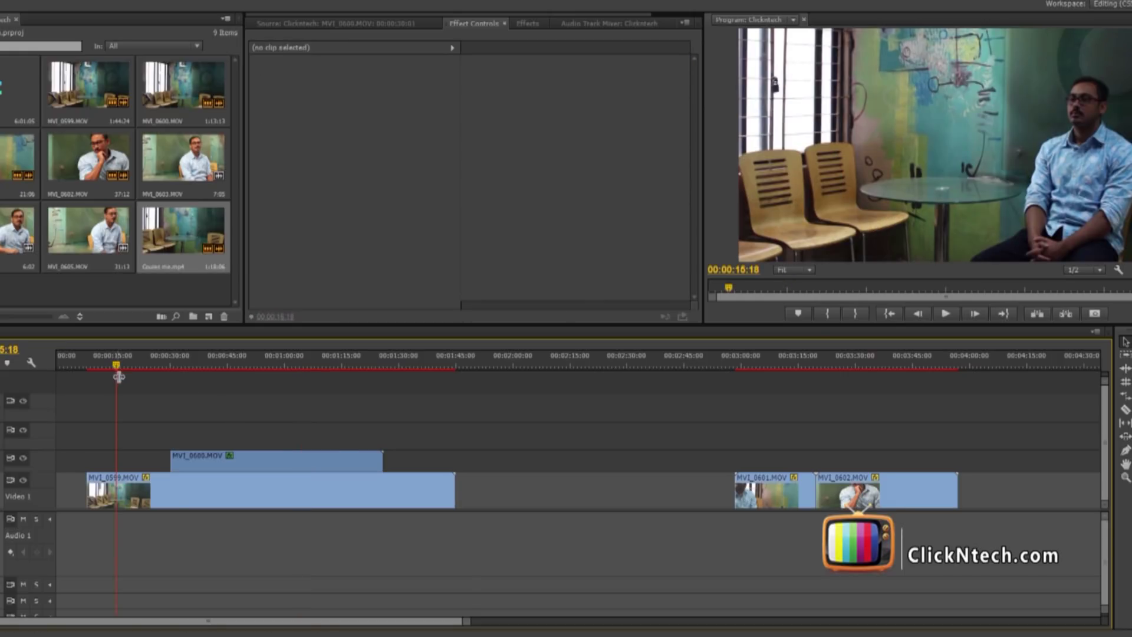
key("equal")
key("equal")
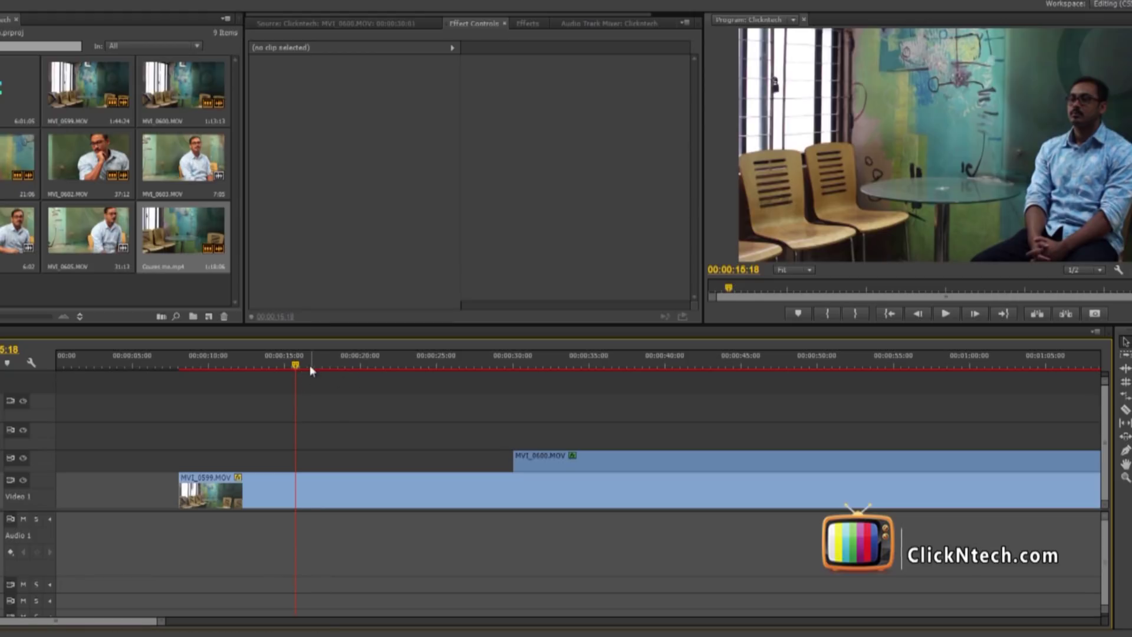
mouse_move(309, 366)
left_mouse_down()
mouse_move(395, 372)
mouse_move(239, 366)
mouse_move(199, 377)
left_mouse_up()
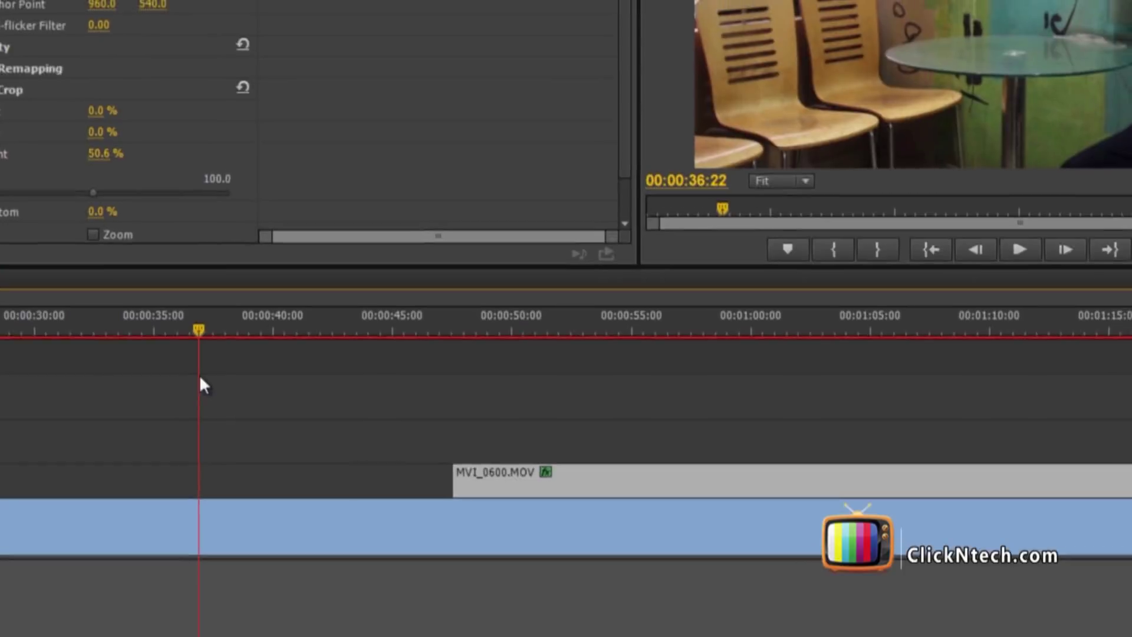
Trim MVI_0600's in-point about five seconds later
key("space")
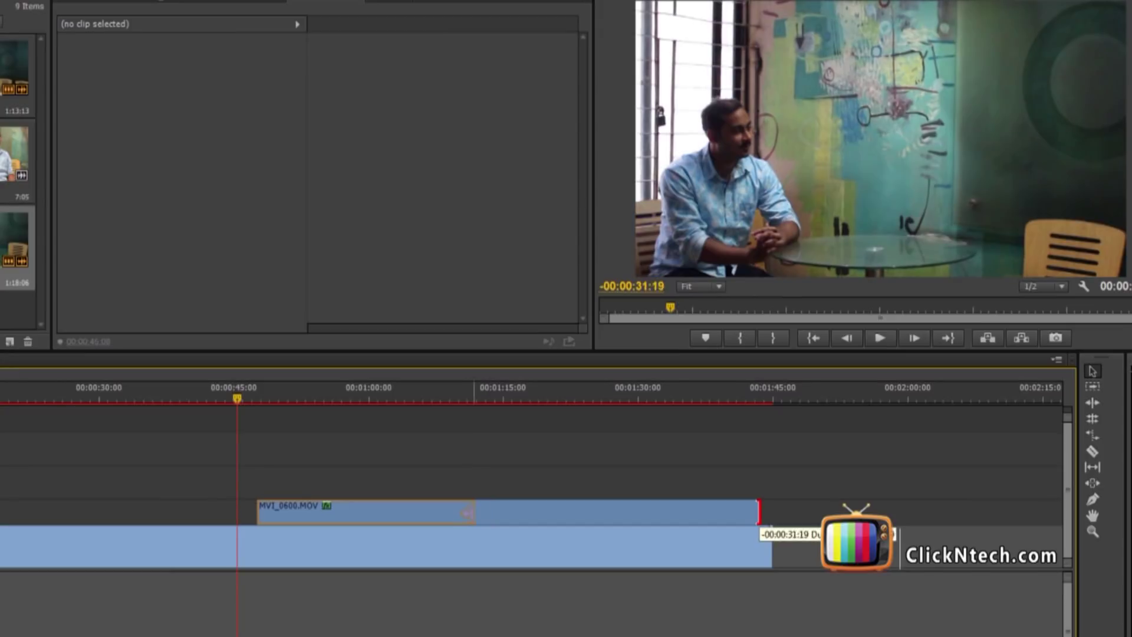
mouse_move(475, 512)
left_mouse_down()
mouse_move(387, 511)
mouse_move(529, 506)
left_mouse_up()
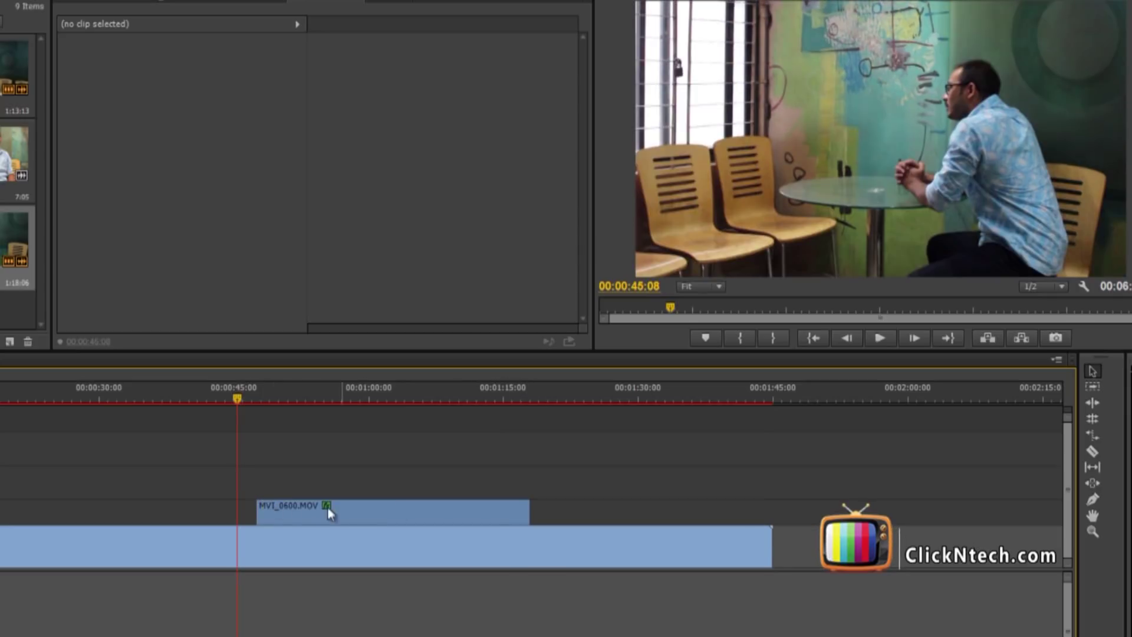
mouse_move(258, 506)
left_mouse_down()
mouse_move(324, 505)
mouse_move(313, 506)
left_mouse_up()
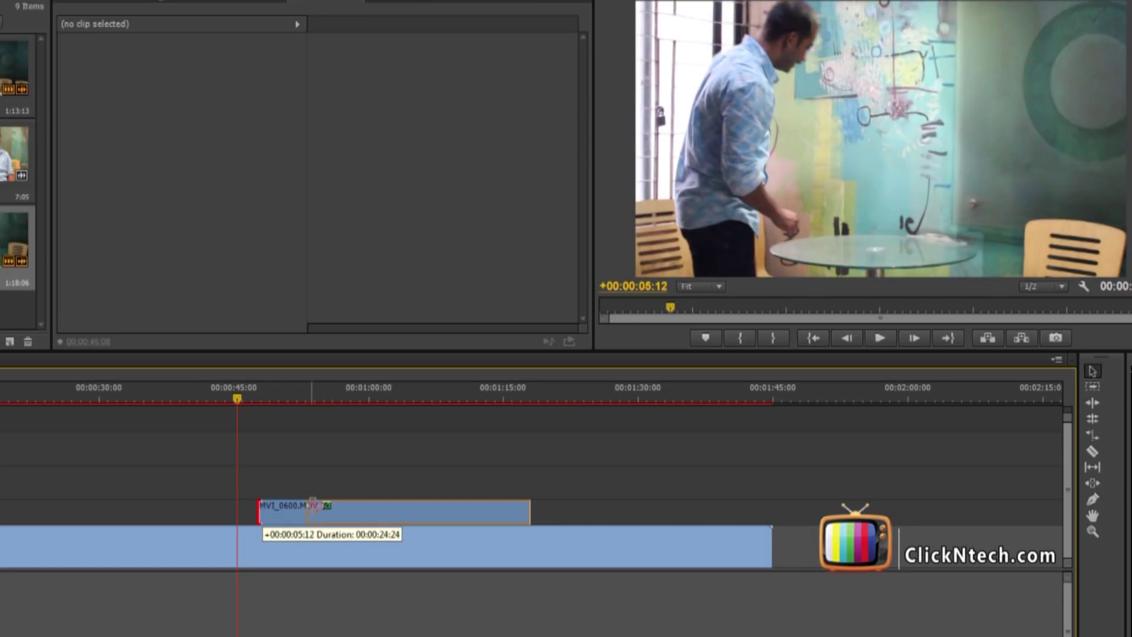
left_click_drag(313, 505, 307, 506)
Snap MVI_0600 to the playhead near 00:00:42 and extend its start earlier
left_click_drag(231, 399, 214, 399)
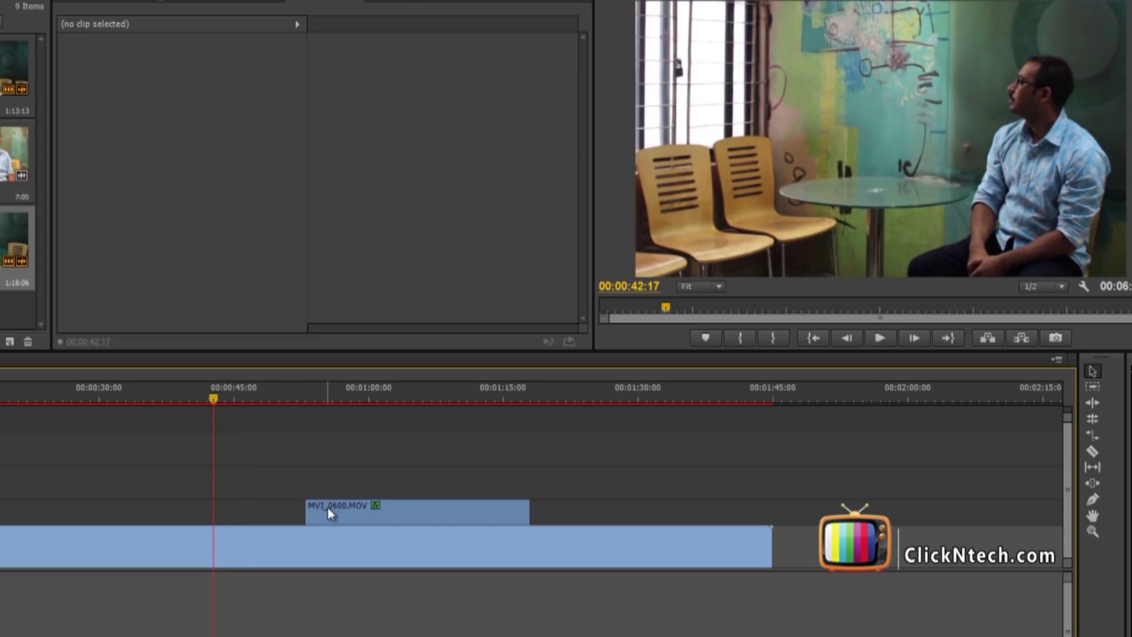
left_click_drag(428, 510, 222, 512)
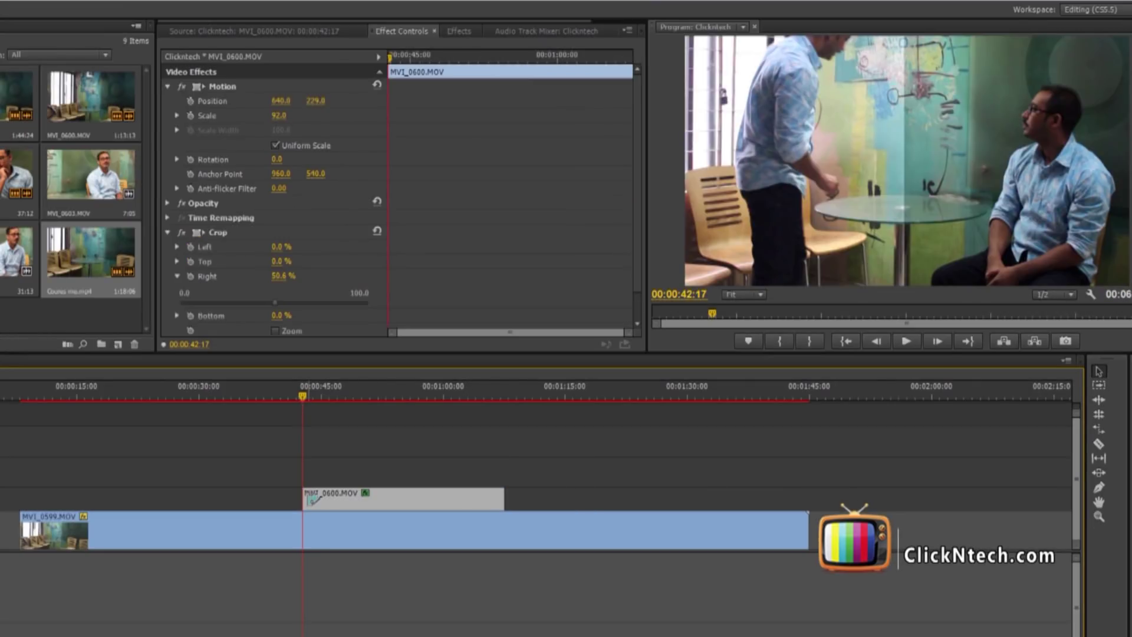
mouse_move(305, 499)
left_mouse_down()
mouse_move(136, 491)
mouse_move(190, 492)
left_mouse_up()
left_click_drag(171, 498, 116, 498)
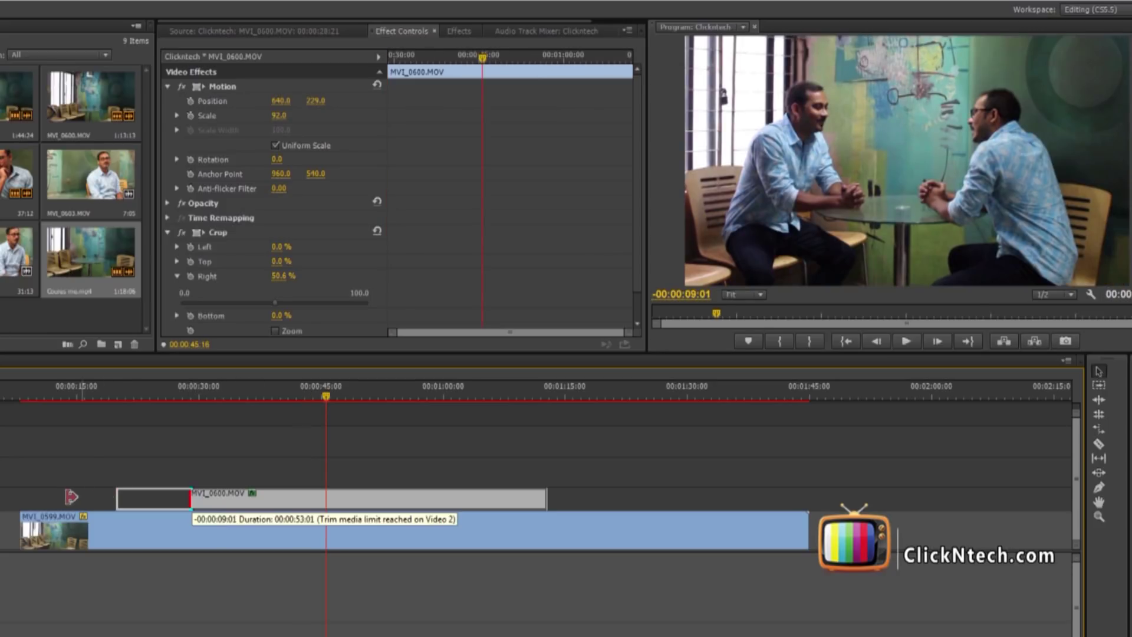
left_click(178, 399)
left_click(296, 434)
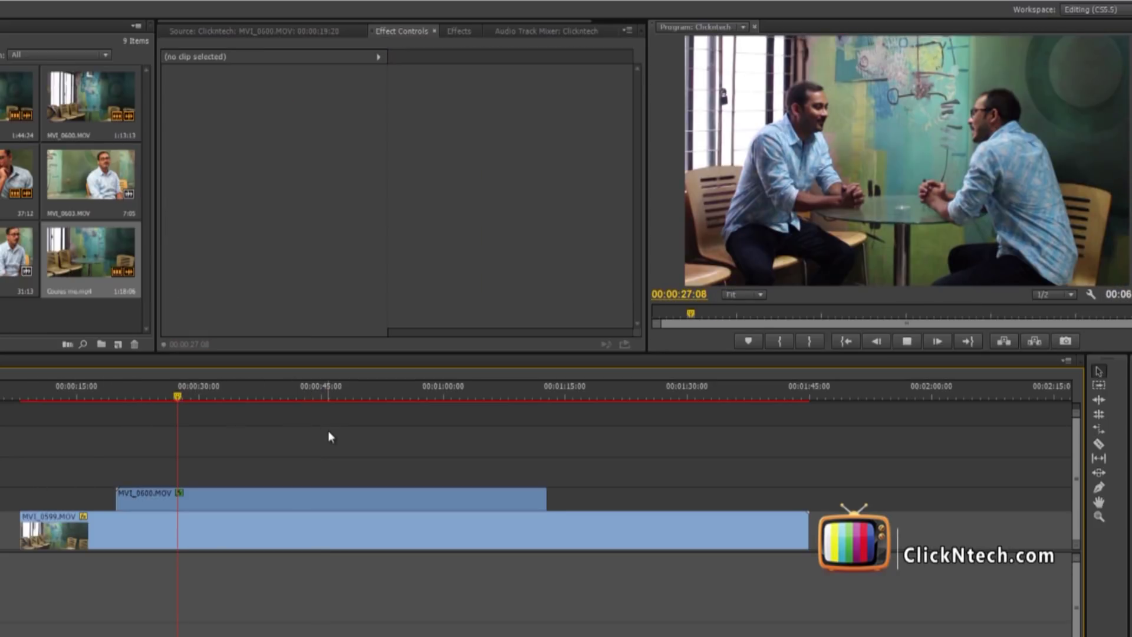
Trim MVI_0600's end back to the playhead and play from about 00:01:12
key("space")
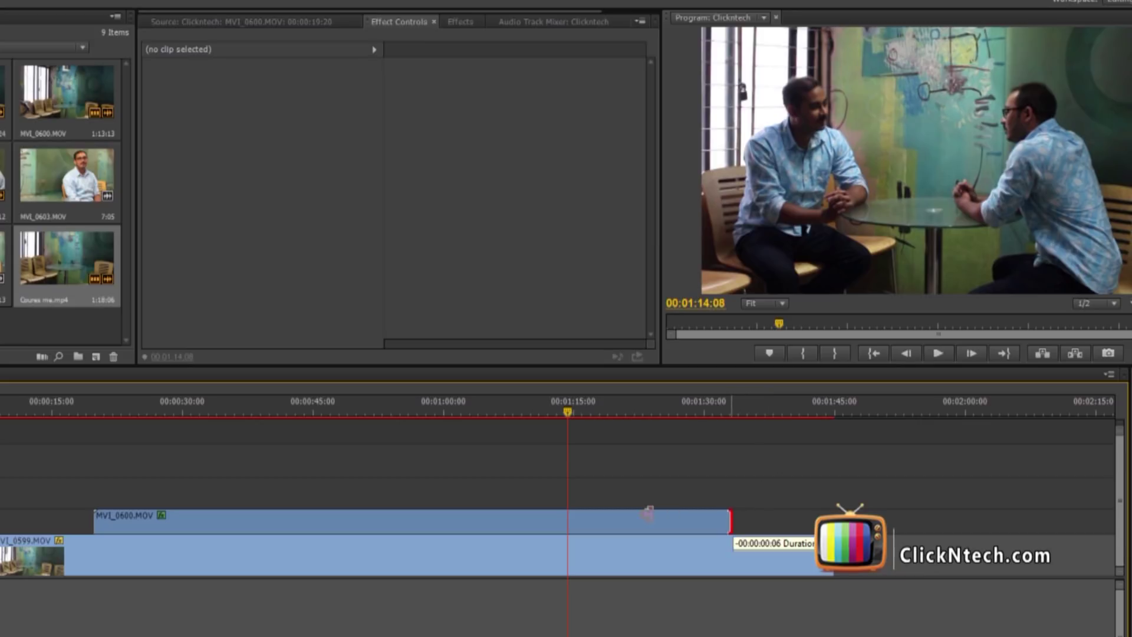
left_click_drag(647, 513, 568, 513)
left_click(549, 407)
key("space")
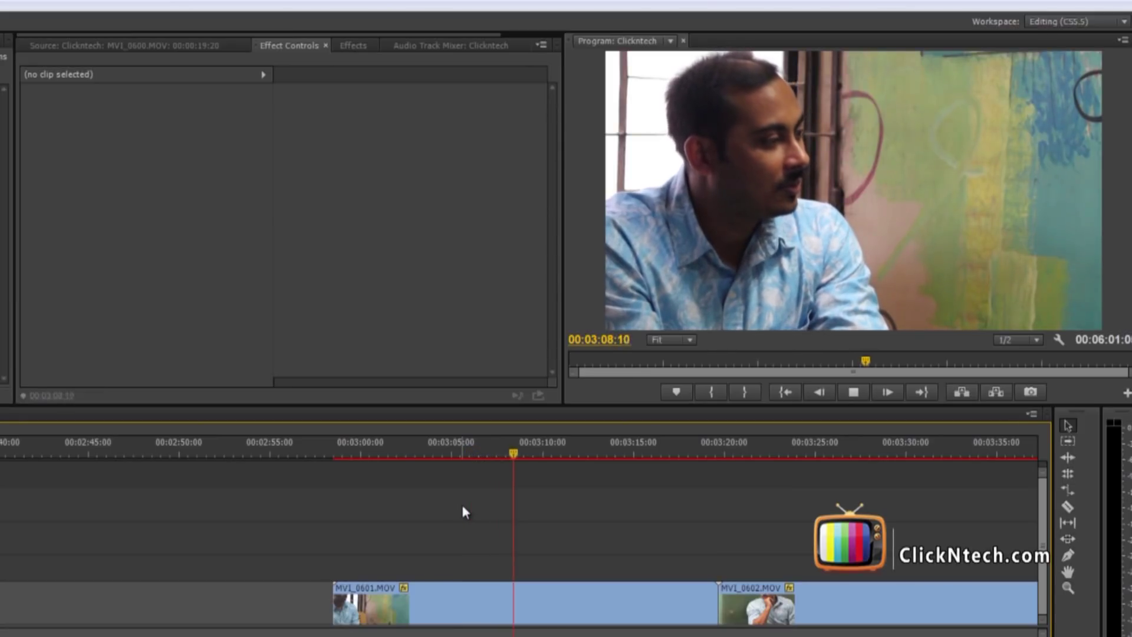
scroll(462, 503, "down", 2)
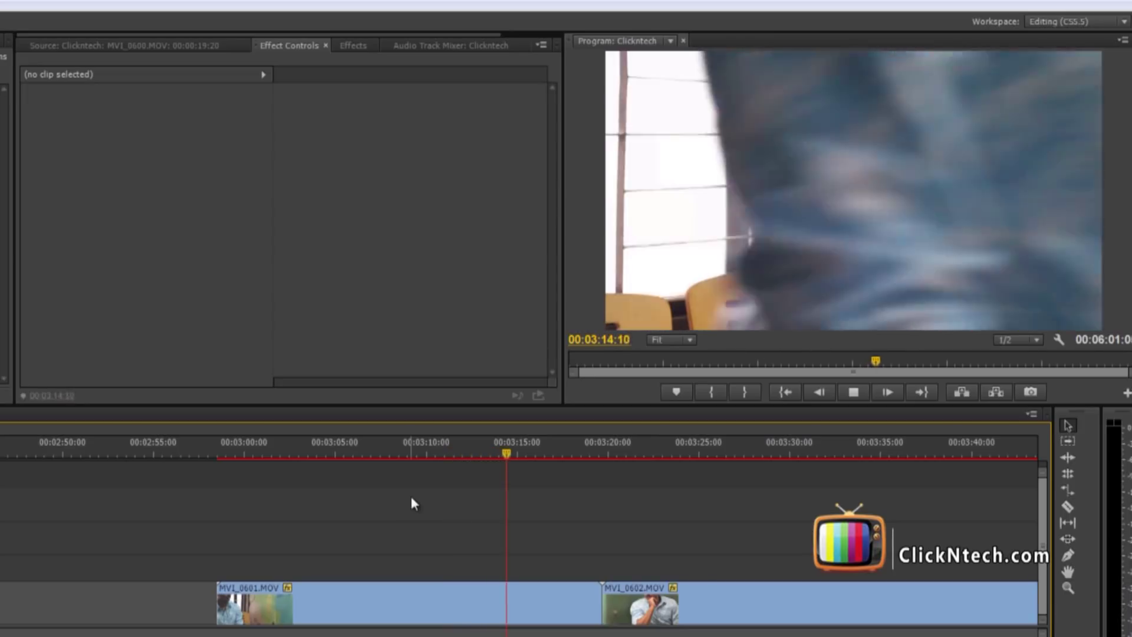
key("space")
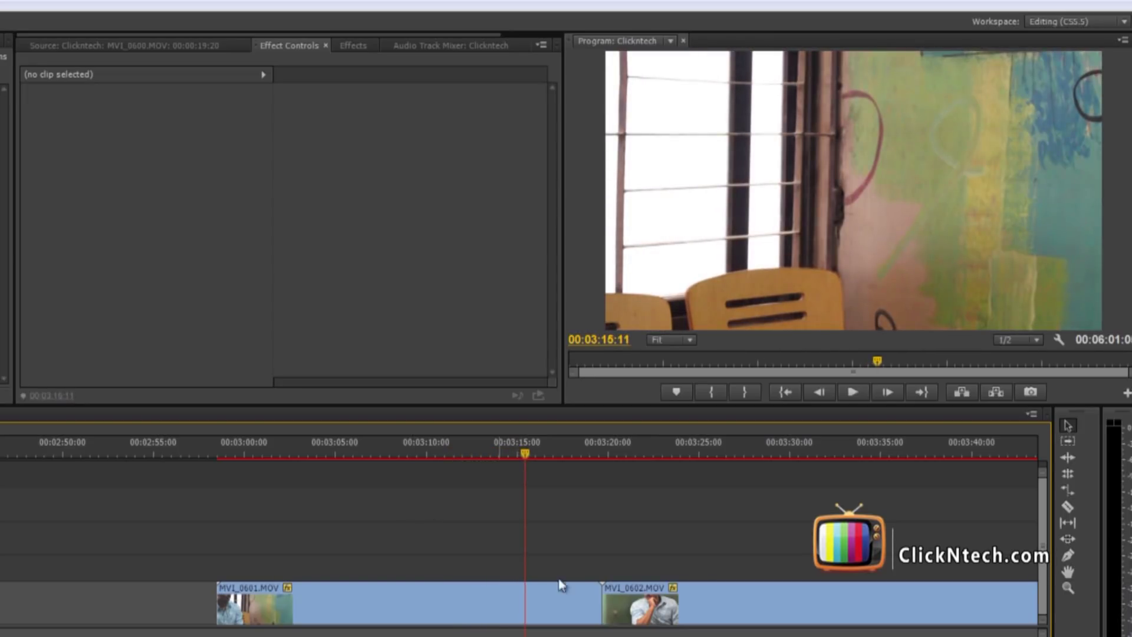
Shorten MVI_0601's end and trim its start up to about 00:03:10
left_click_drag(568, 602, 511, 599)
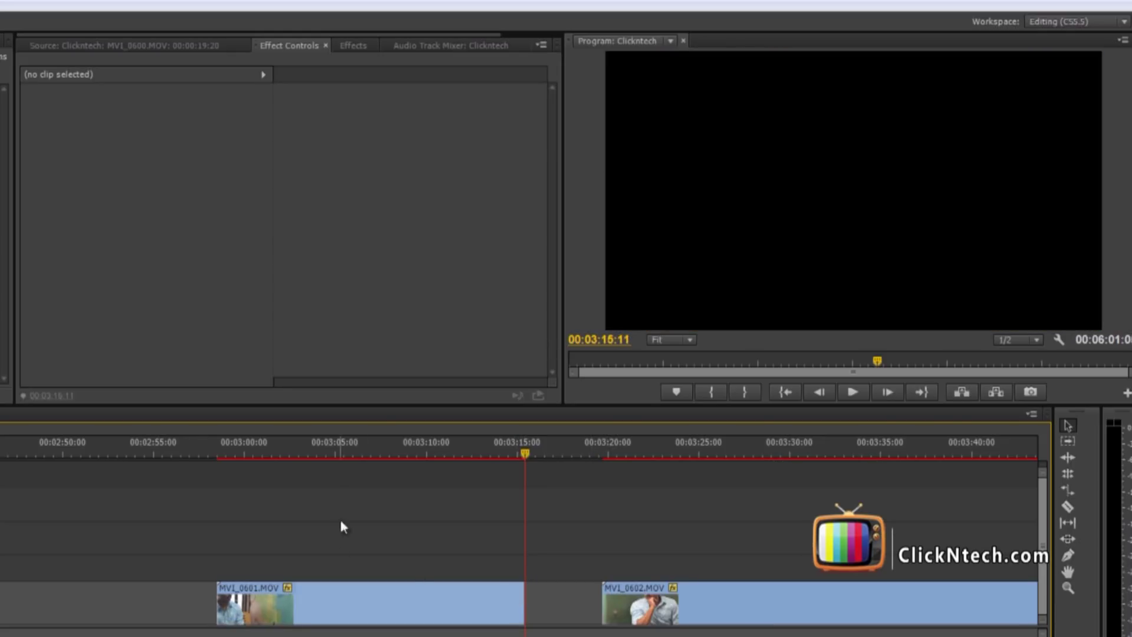
left_click(313, 451)
left_click_drag(505, 451, 387, 465)
left_click_drag(220, 601, 387, 601)
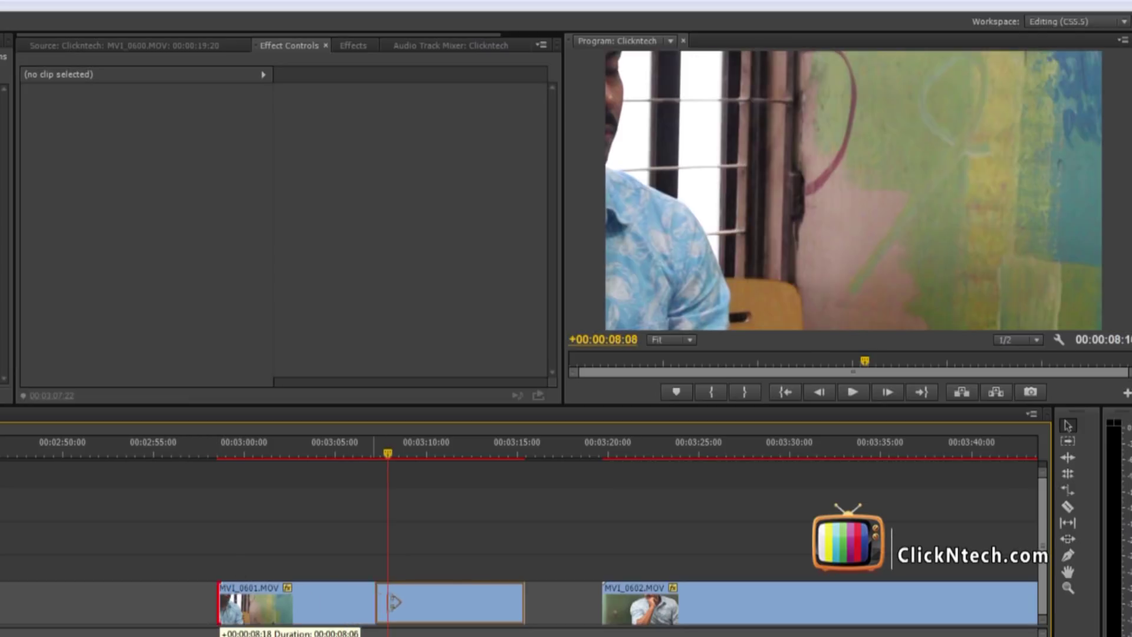
key("minus")
key("minus")
key("minus")
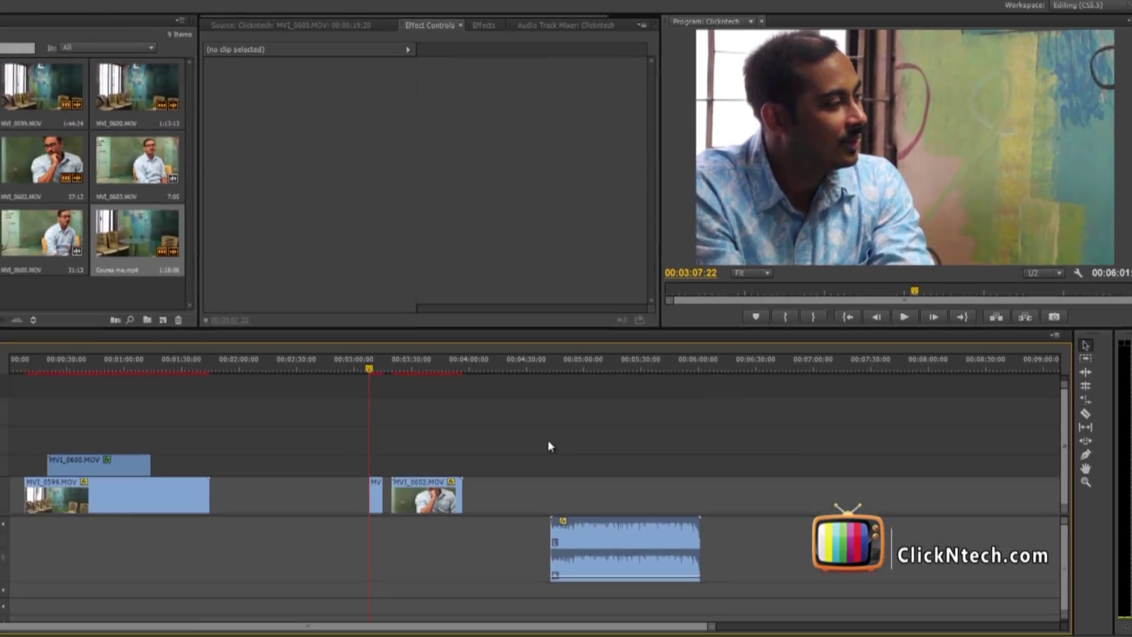
Move MVI_0601 earlier toward the upper track and play it back
left_click_drag(391, 487, 178, 454)
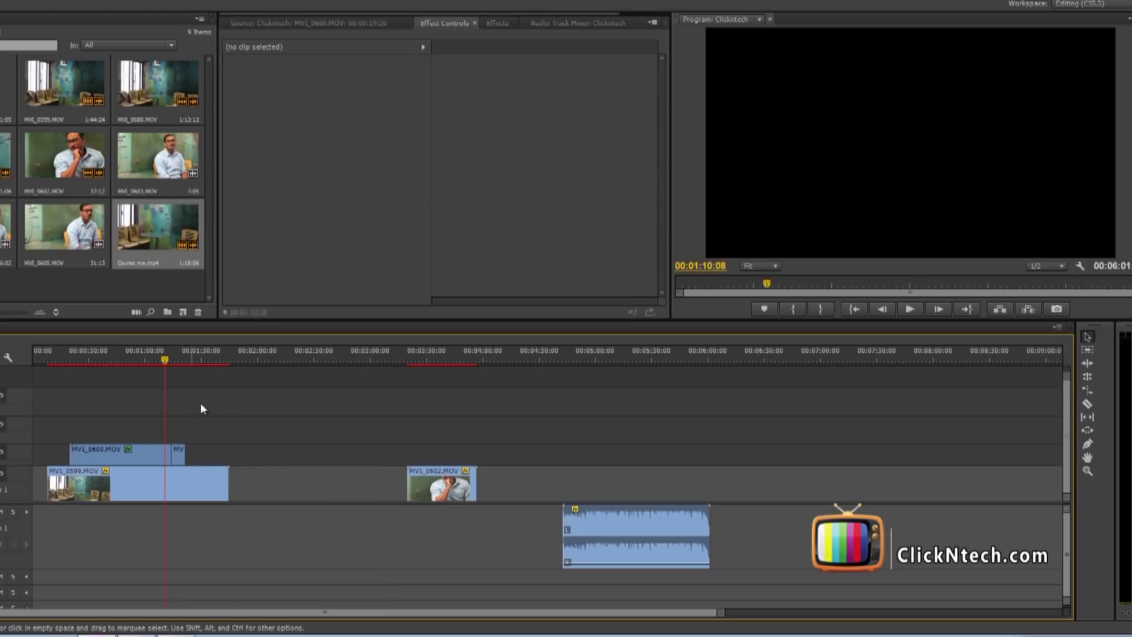
key("equal")
key("equal")
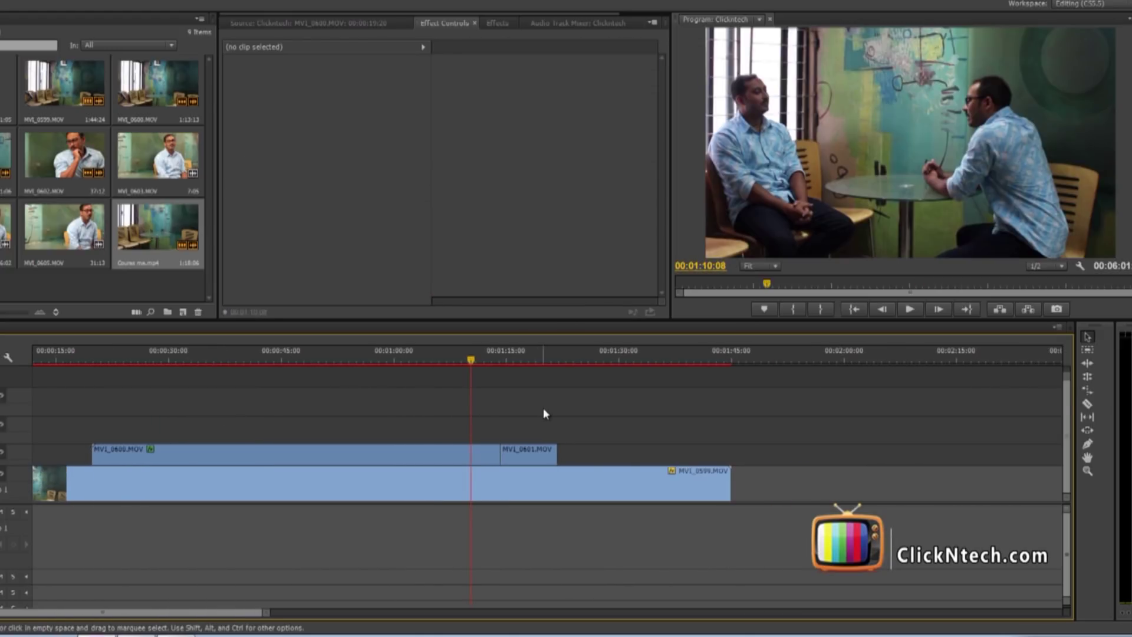
key("space")
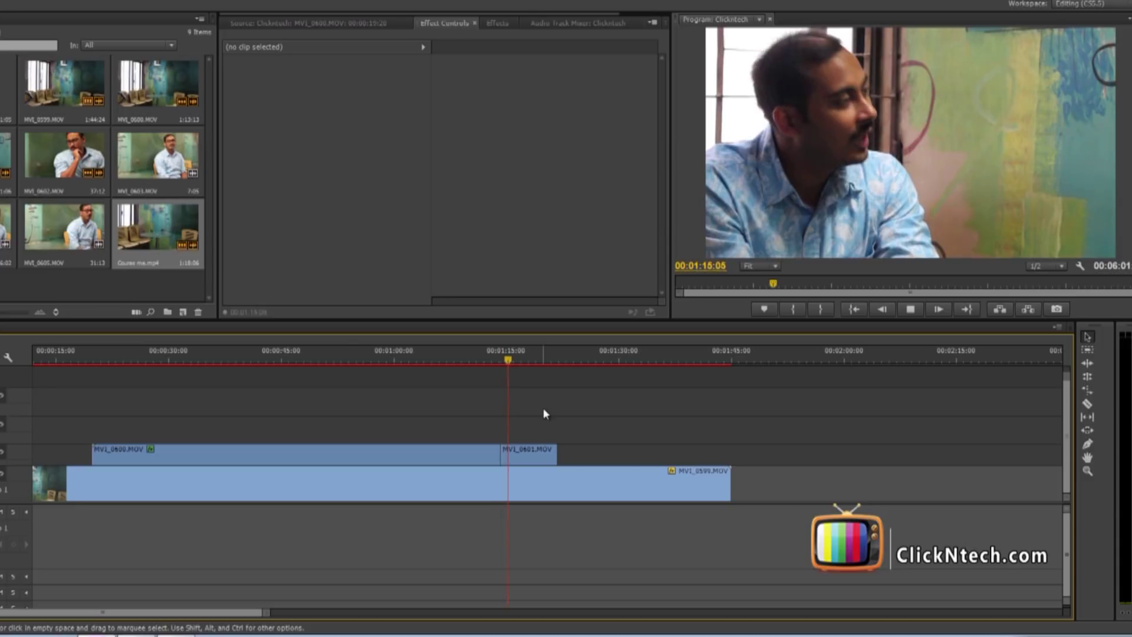
scroll(543, 408, "down", 5)
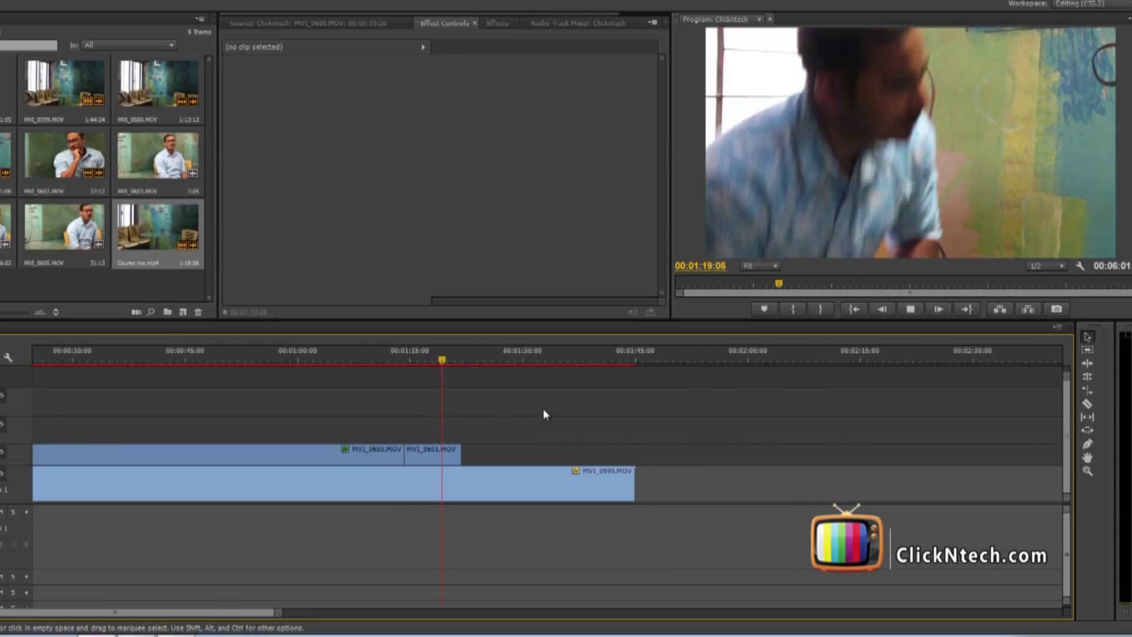
key("space")
key("minus")
key("minus")
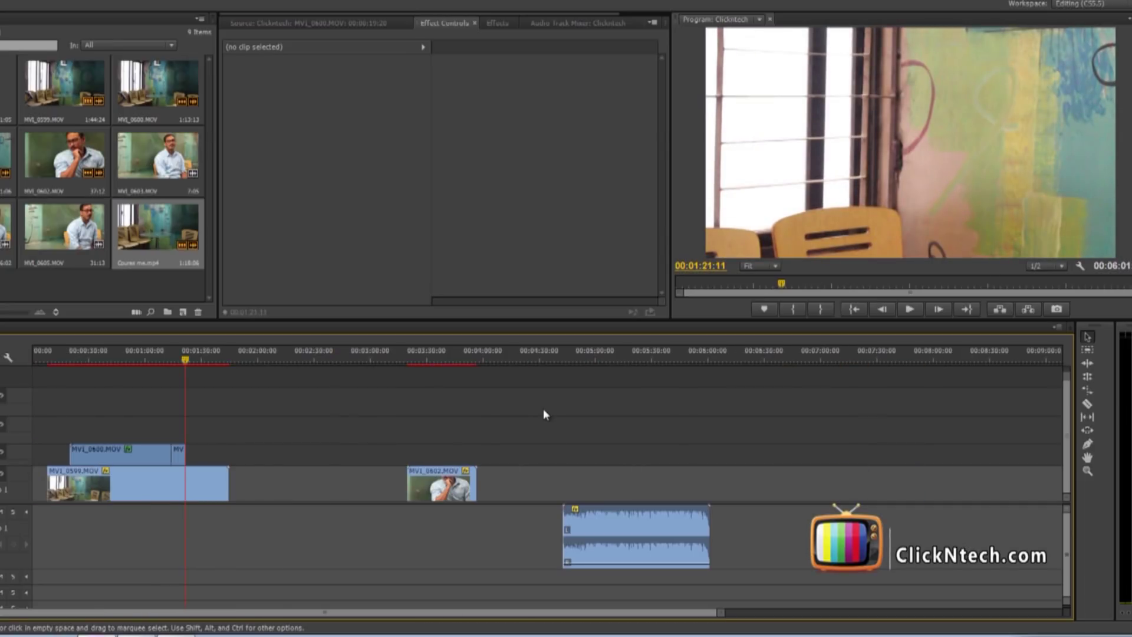
Trim MVI_0602's end to the playhead at 00:03:55:18
left_click(426, 360)
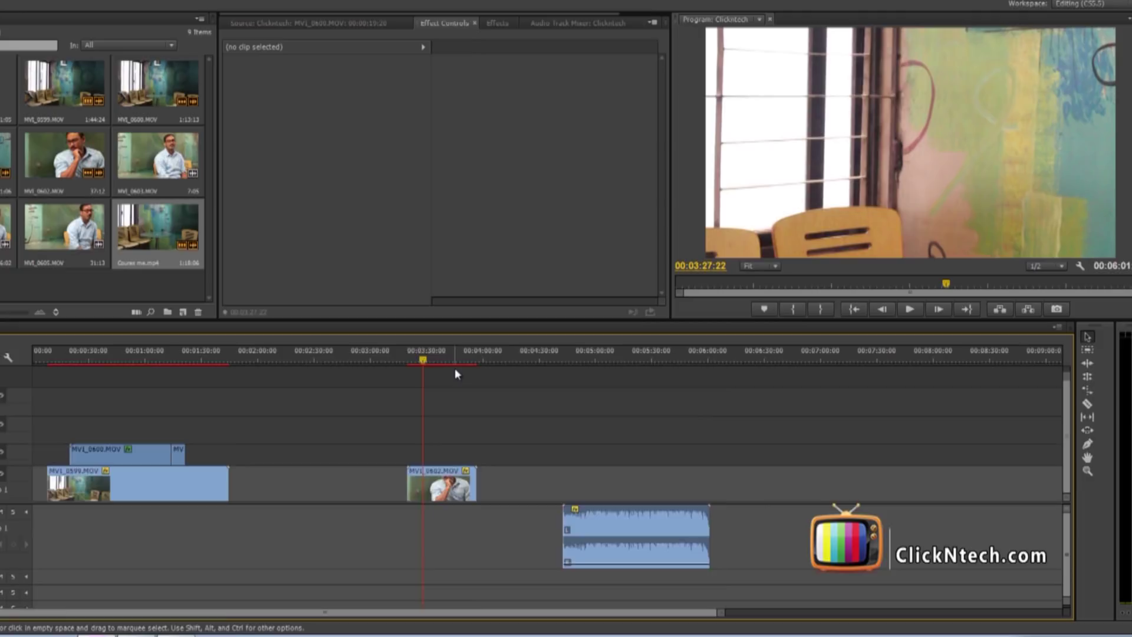
key("equal")
key("equal")
key("equal")
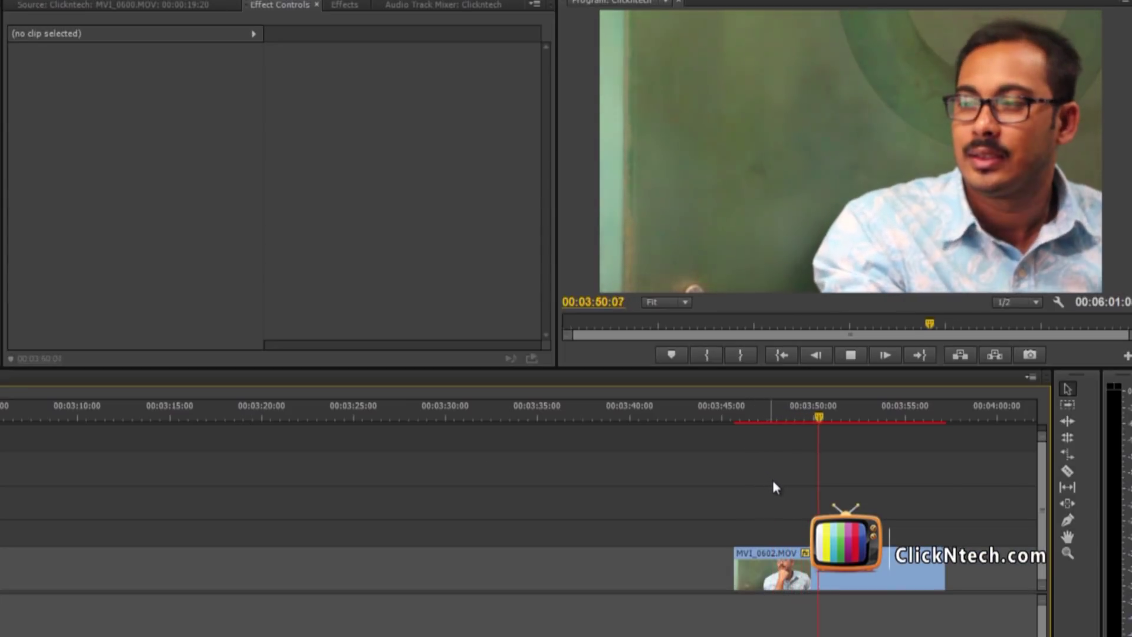
scroll(656, 476, "down", 2)
scroll(591, 478, "down", 2)
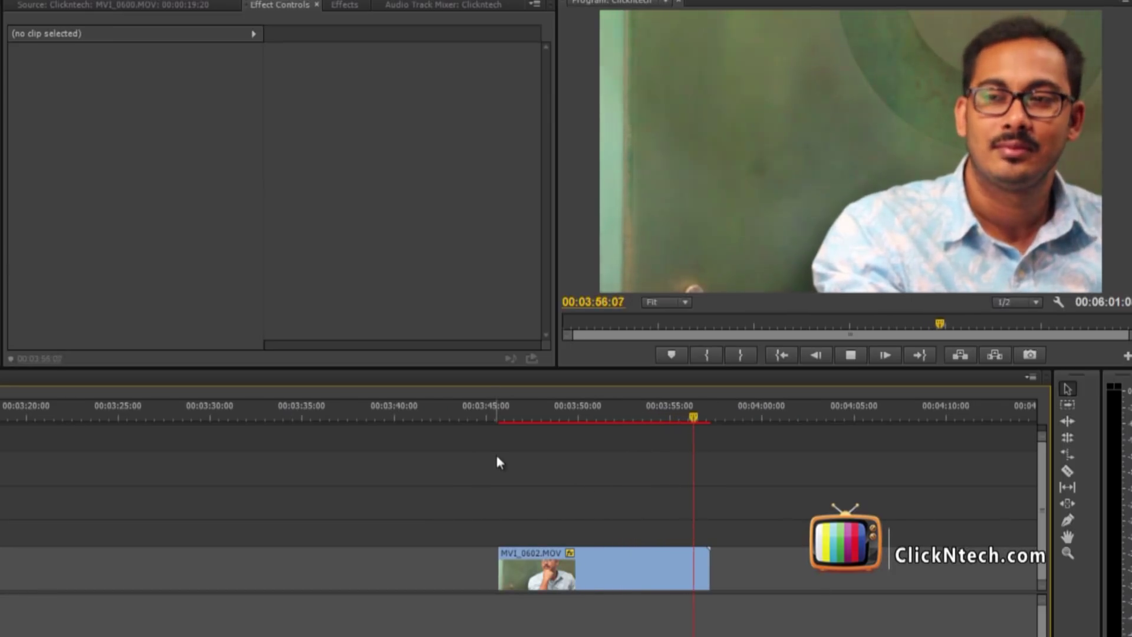
key("space")
left_click(659, 401)
key("space")
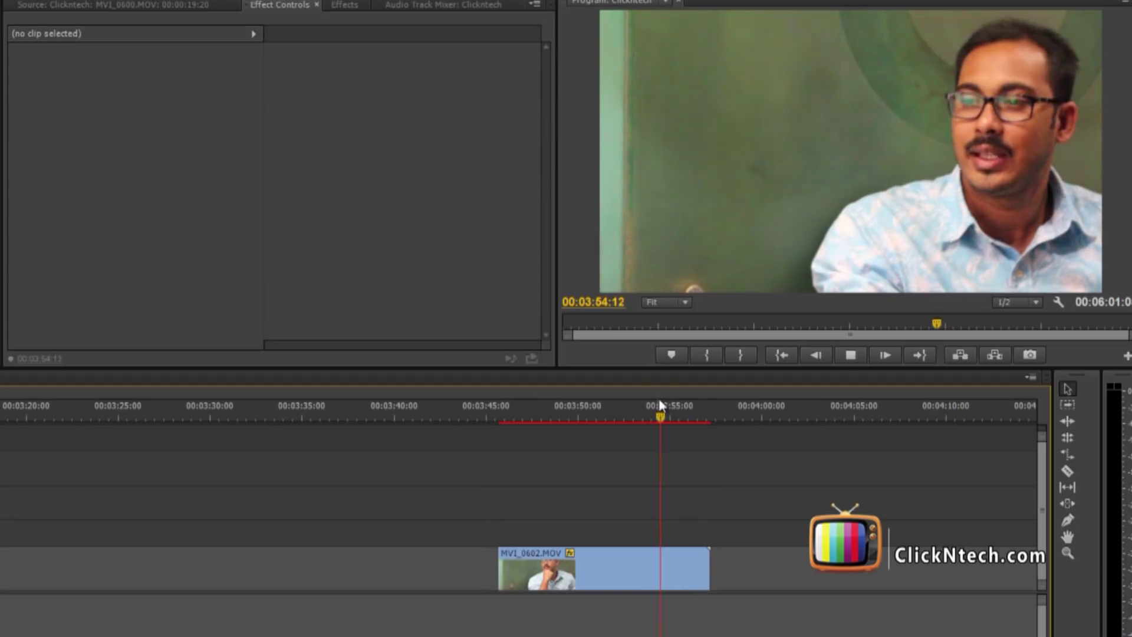
key("space")
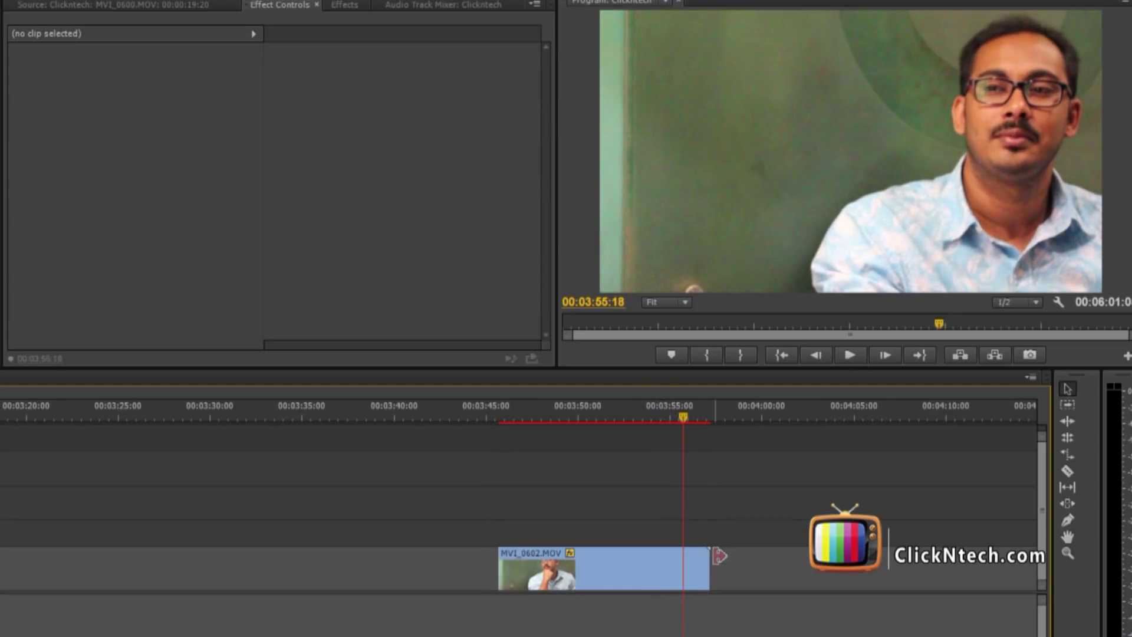
left_click_drag(686, 562, 683, 562)
mouse_move(502, 566)
left_mouse_down()
mouse_move(594, 558)
mouse_move(584, 560)
left_mouse_up()
key("minus")
key("minus")
key("minus")
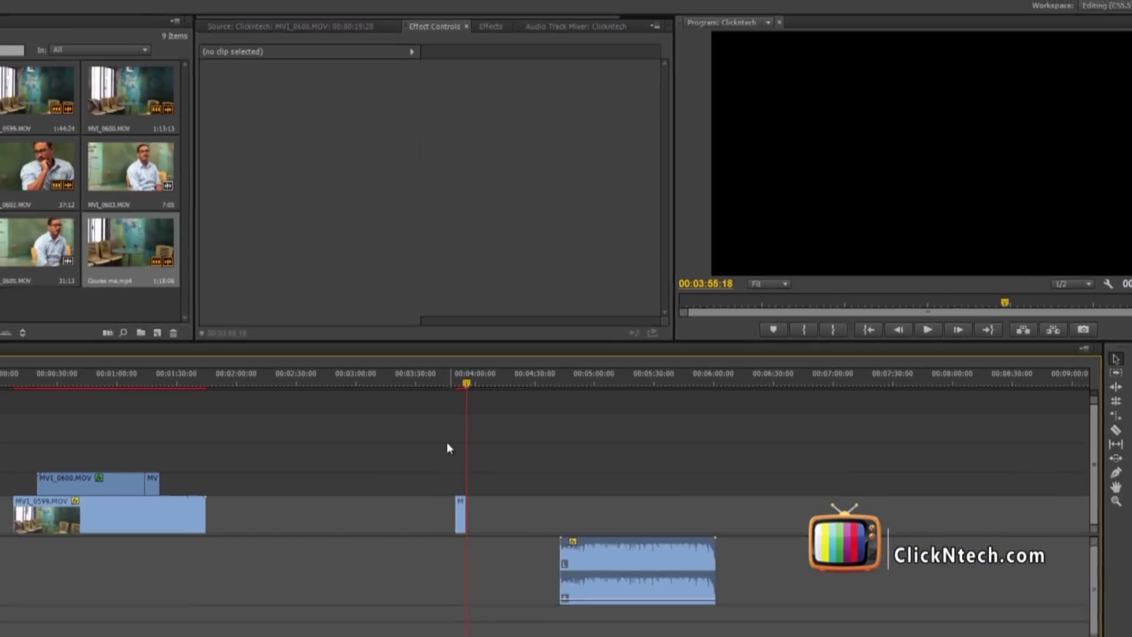
Lift MVI_0602 to Video 3, then drop it into the Video 2 gap between MVI_0600 and MVI_0601
mouse_move(390, 456)
left_mouse_down()
mouse_move(228, 452)
mouse_move(210, 424)
left_mouse_up()
left_click(237, 395)
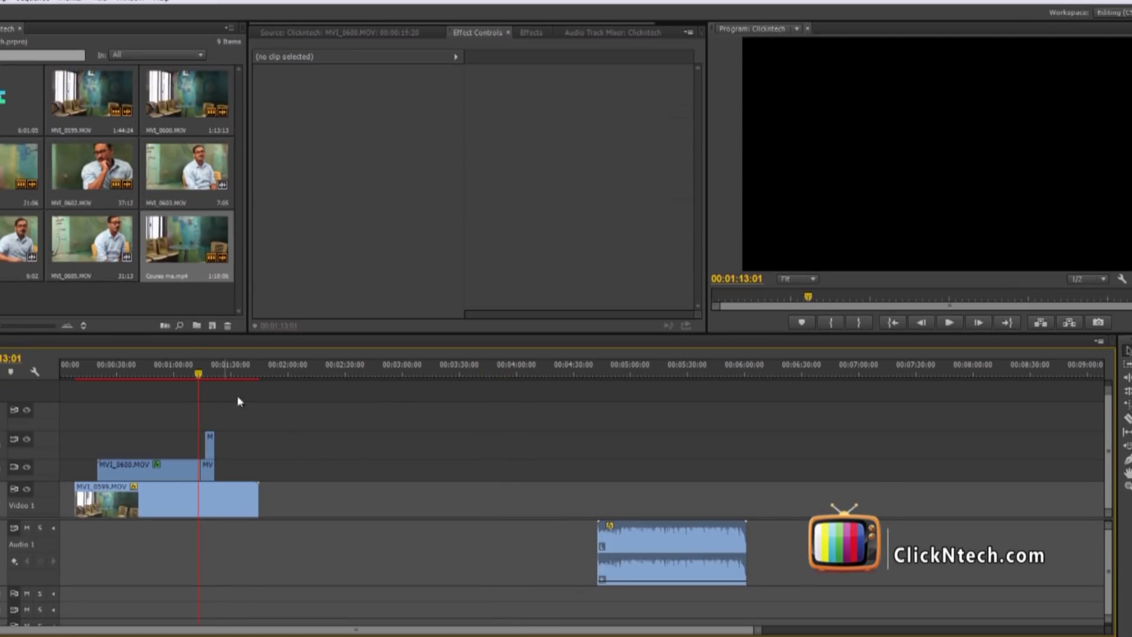
key("equal")
key("equal")
key("equal")
left_click(747, 436)
mouse_move(710, 447)
left_mouse_down()
mouse_move(645, 447)
mouse_move(756, 462)
mouse_move(741, 470)
left_mouse_up()
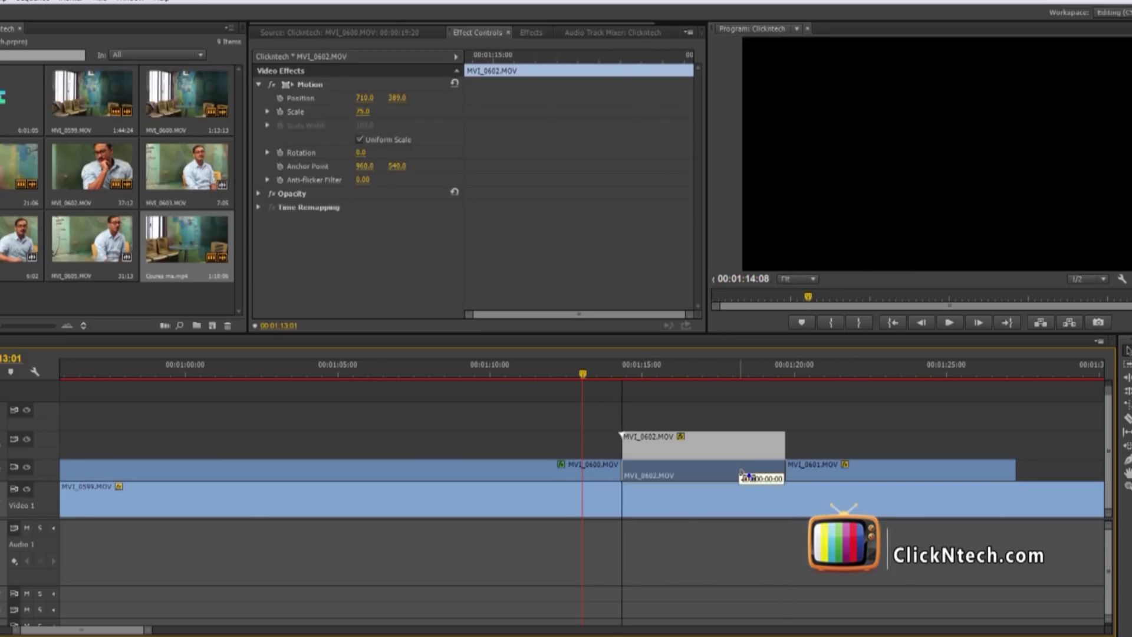
left_click(494, 389)
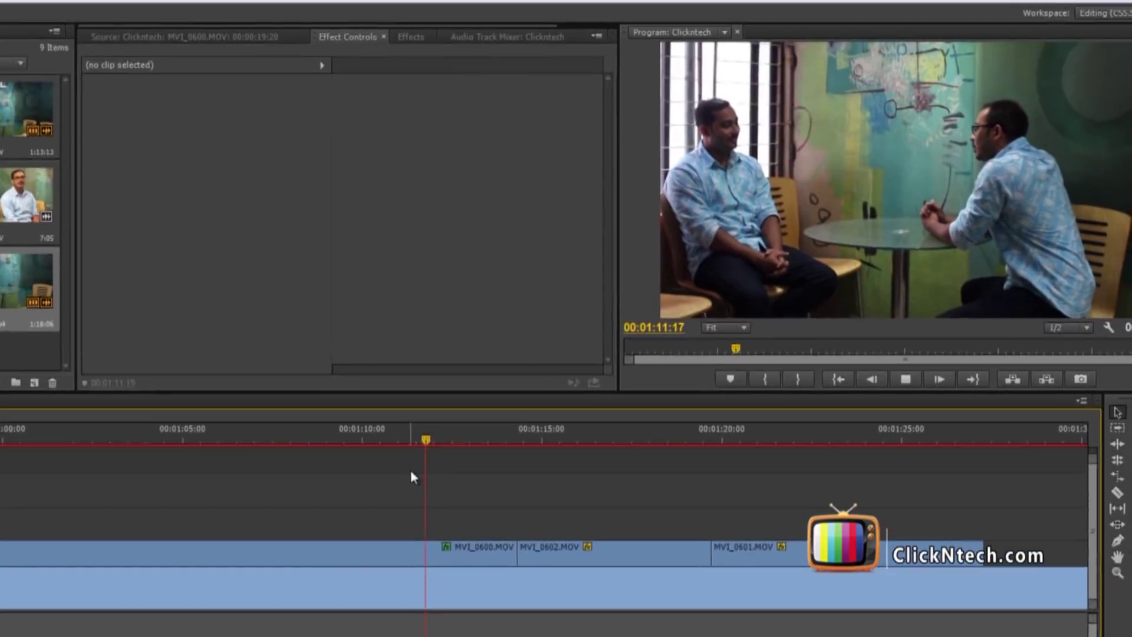
key("space")
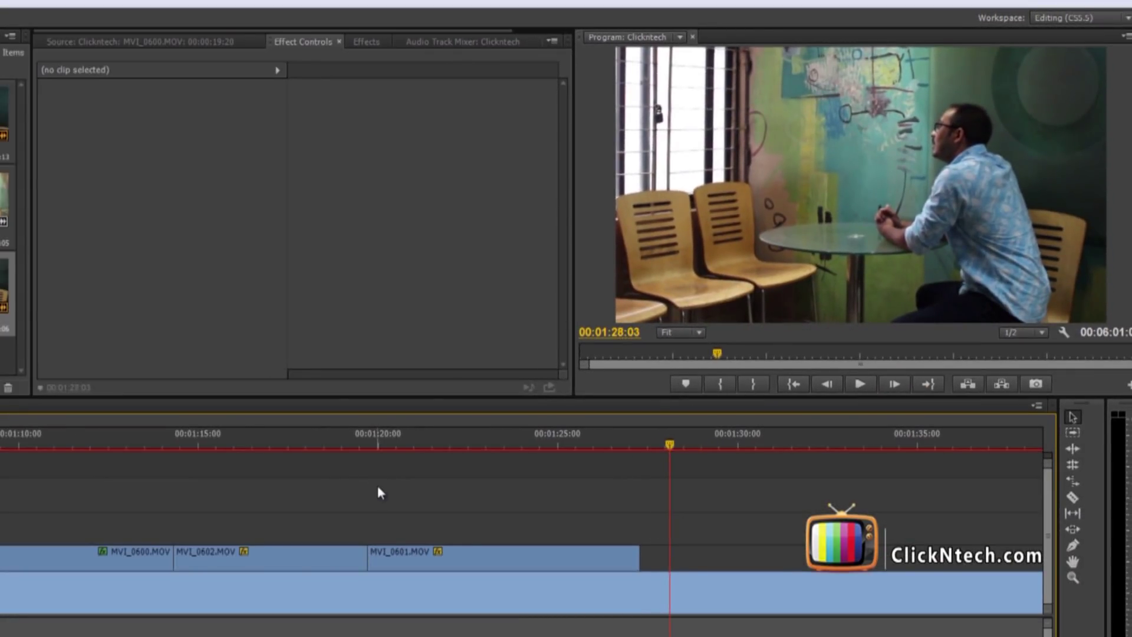
Play MVI_0599 from about 00:01:23 and stop at 00:01:38:16
key("minus")
key("minus")
left_click(496, 577)
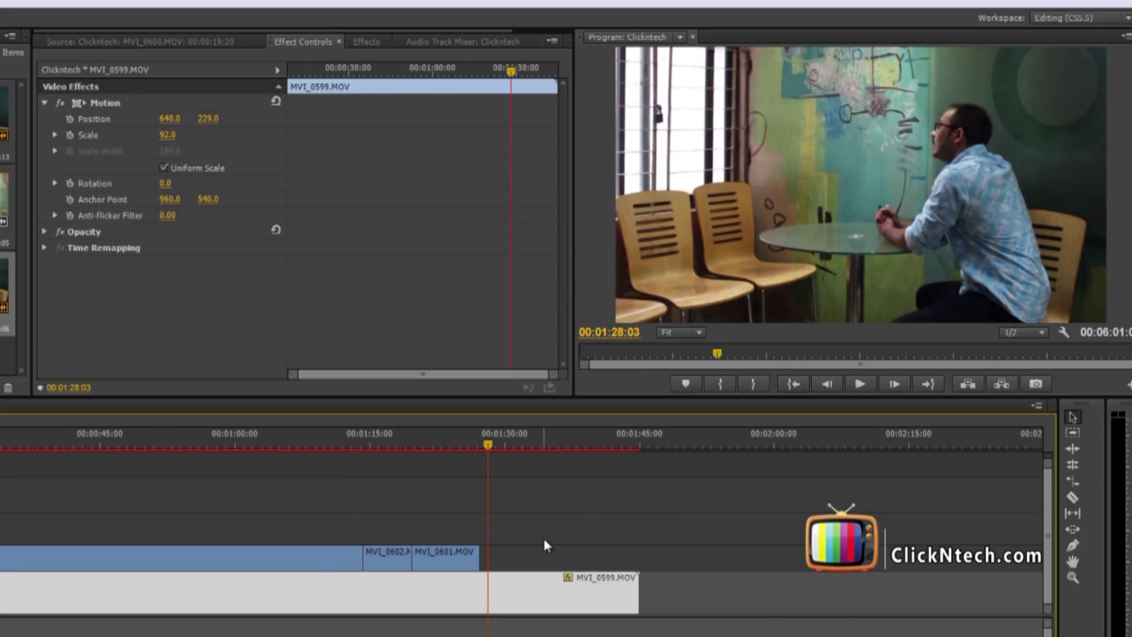
left_click(451, 436)
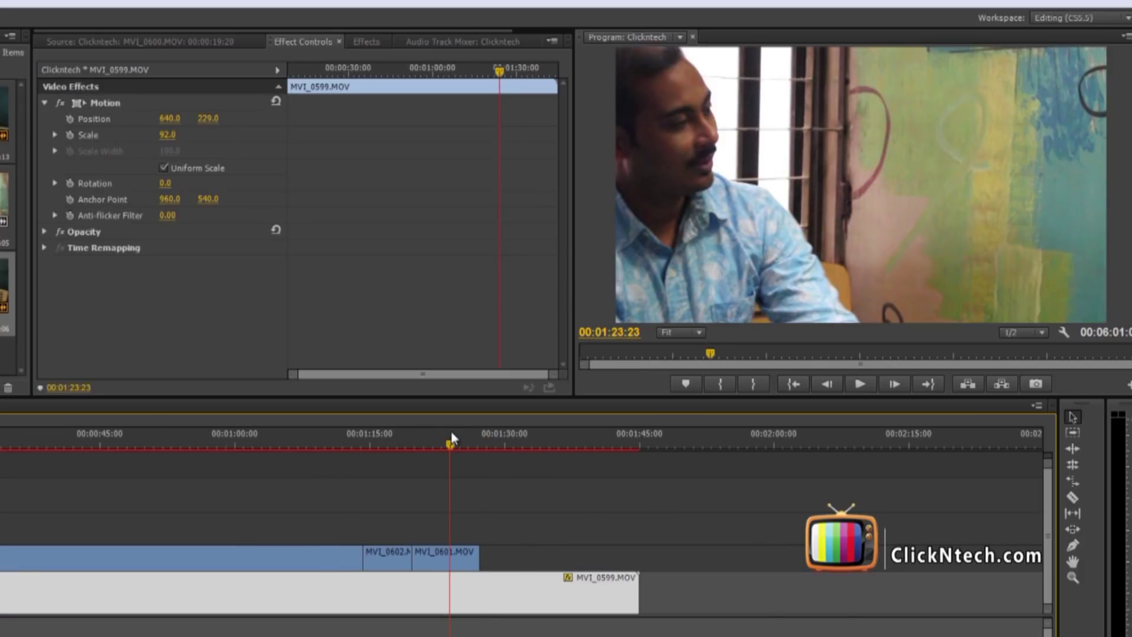
left_click(500, 484)
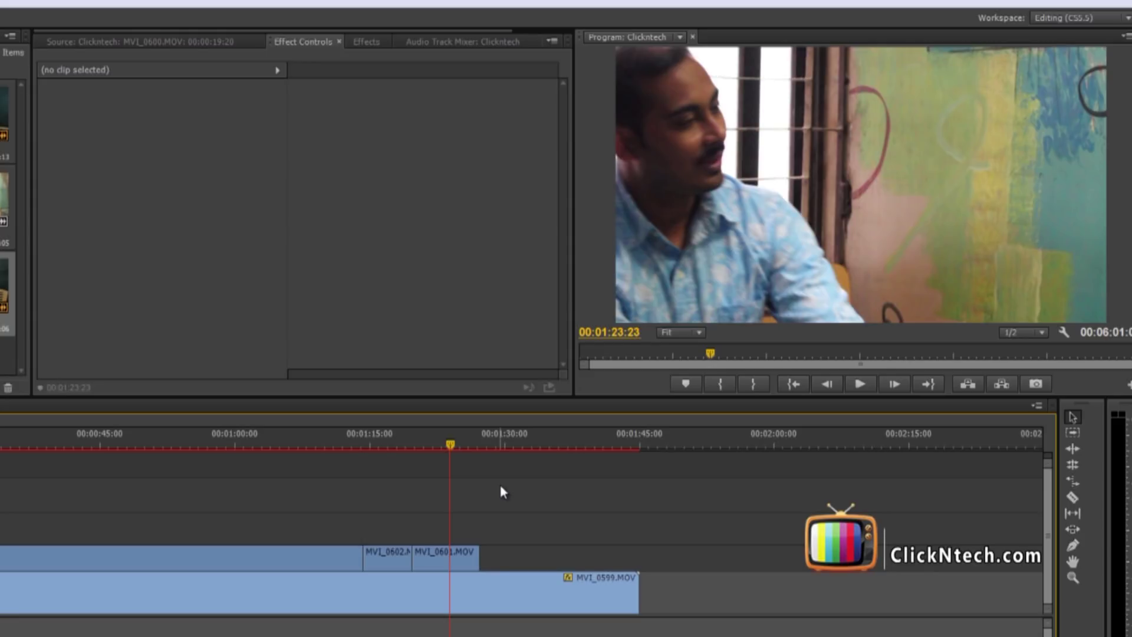
left_click(480, 440)
key("space")
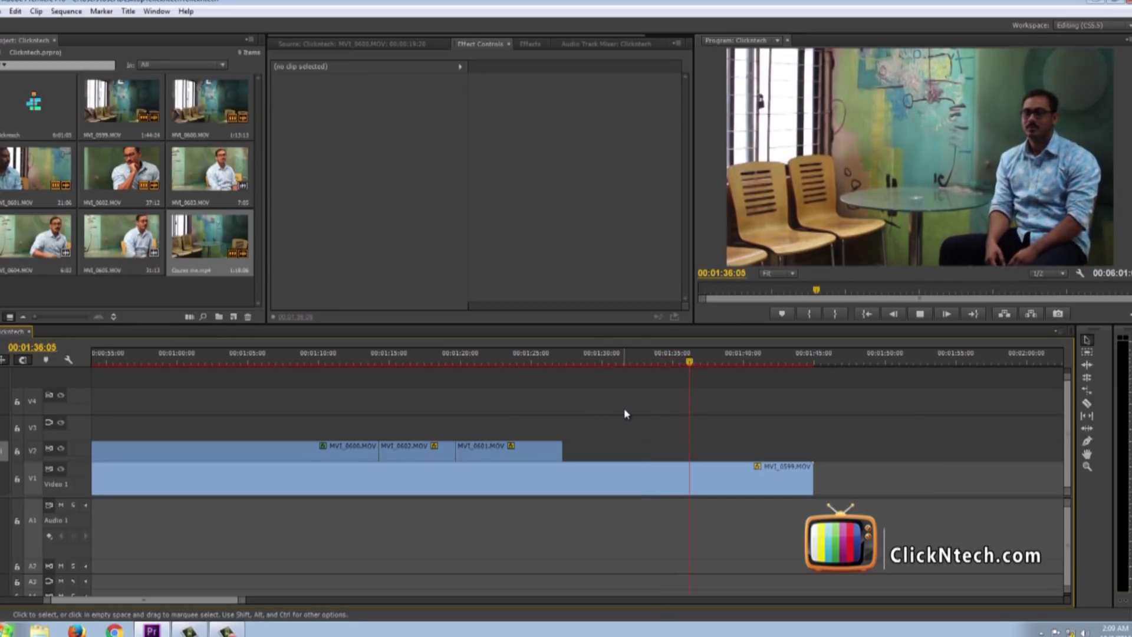
key("space")
Cut MVI_0599 at 00:01:38:16 and slide the later piece left to where the Video 2 clips end
key("ctrl+k")
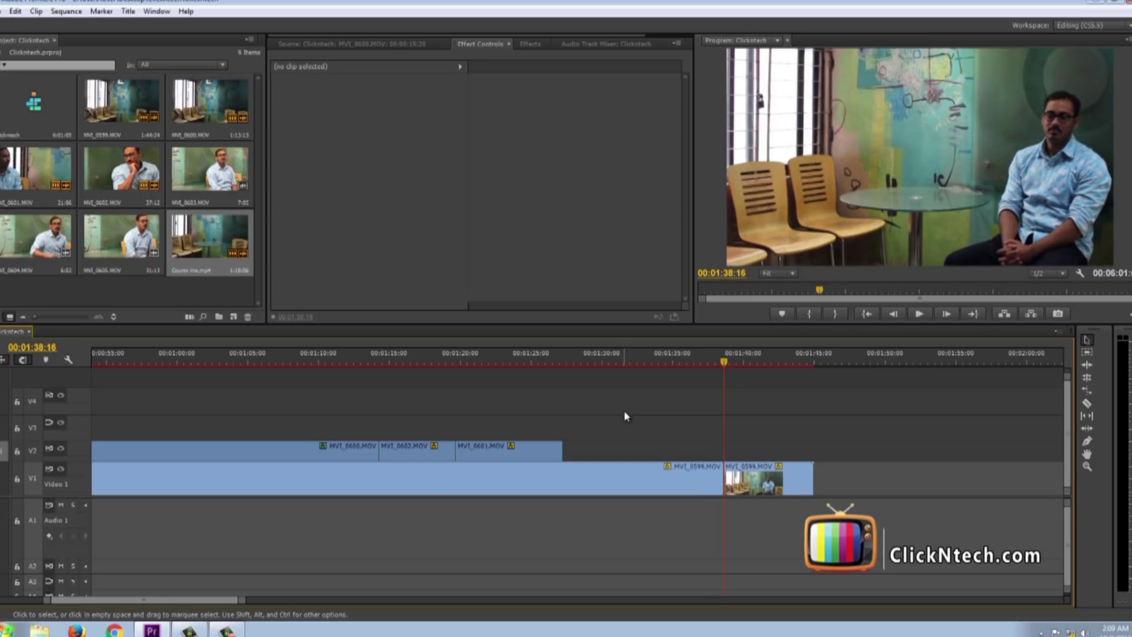
left_click_drag(743, 485, 694, 474)
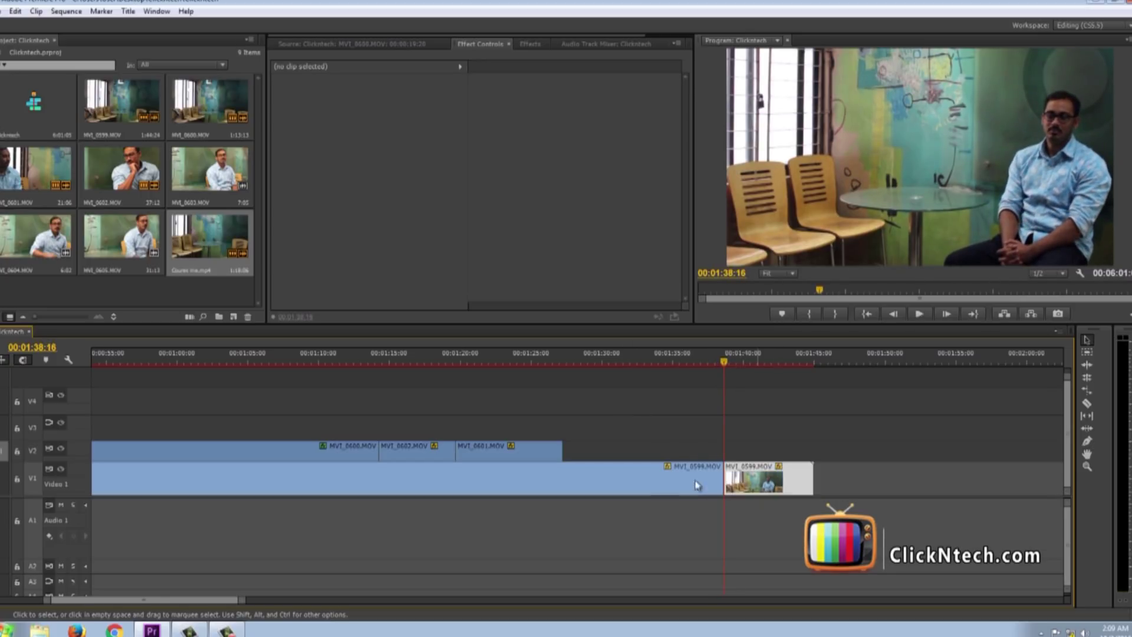
key("Delete")
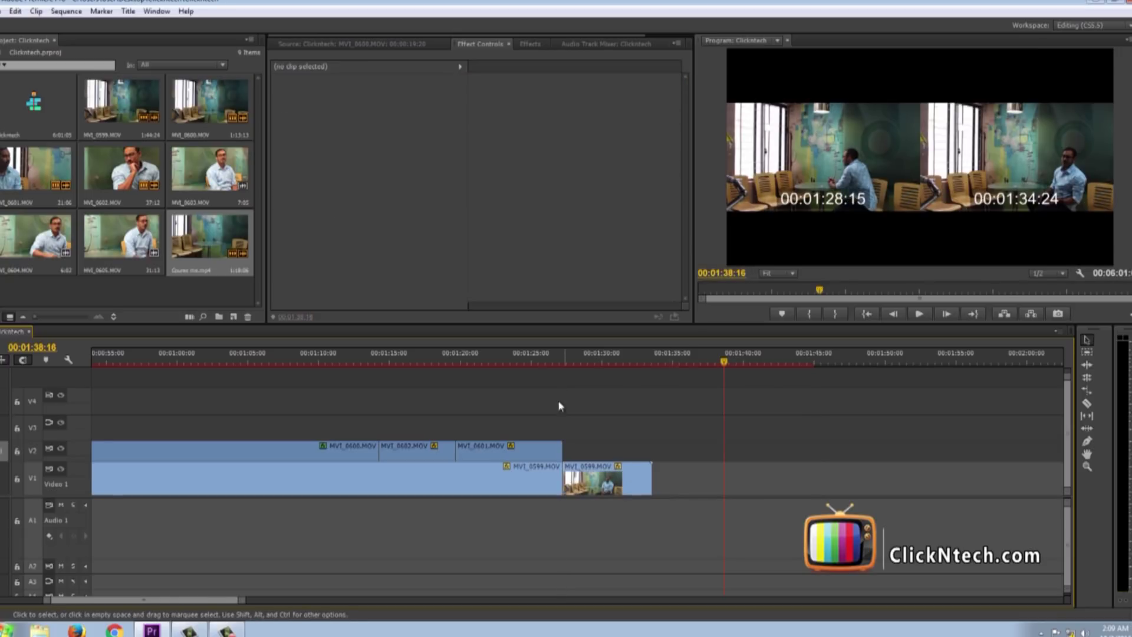
left_click(543, 363)
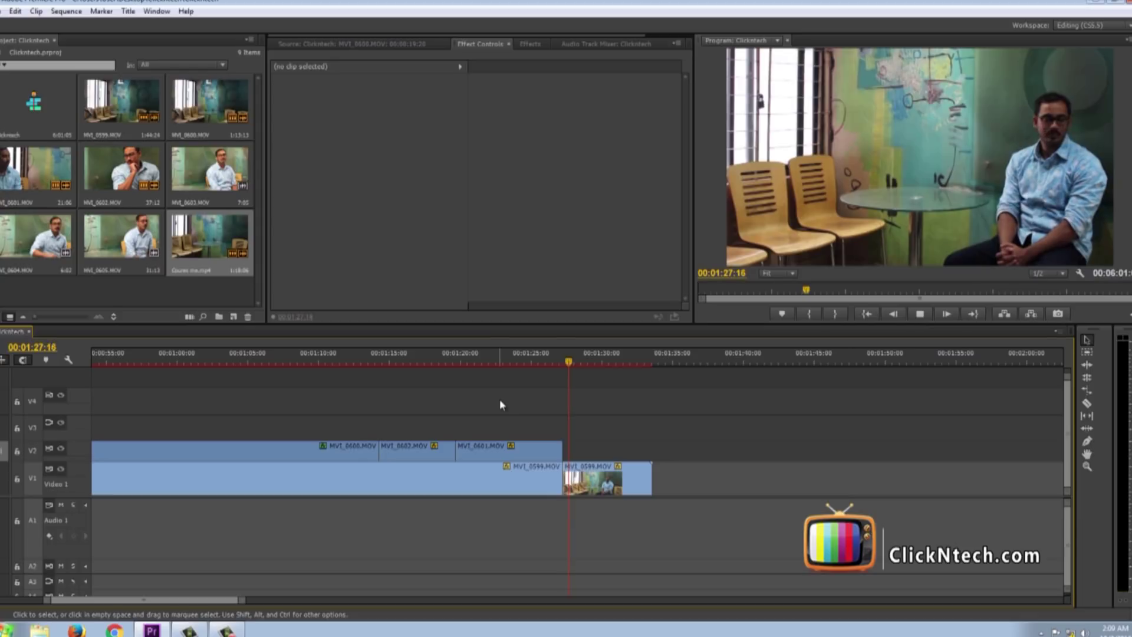
key("space")
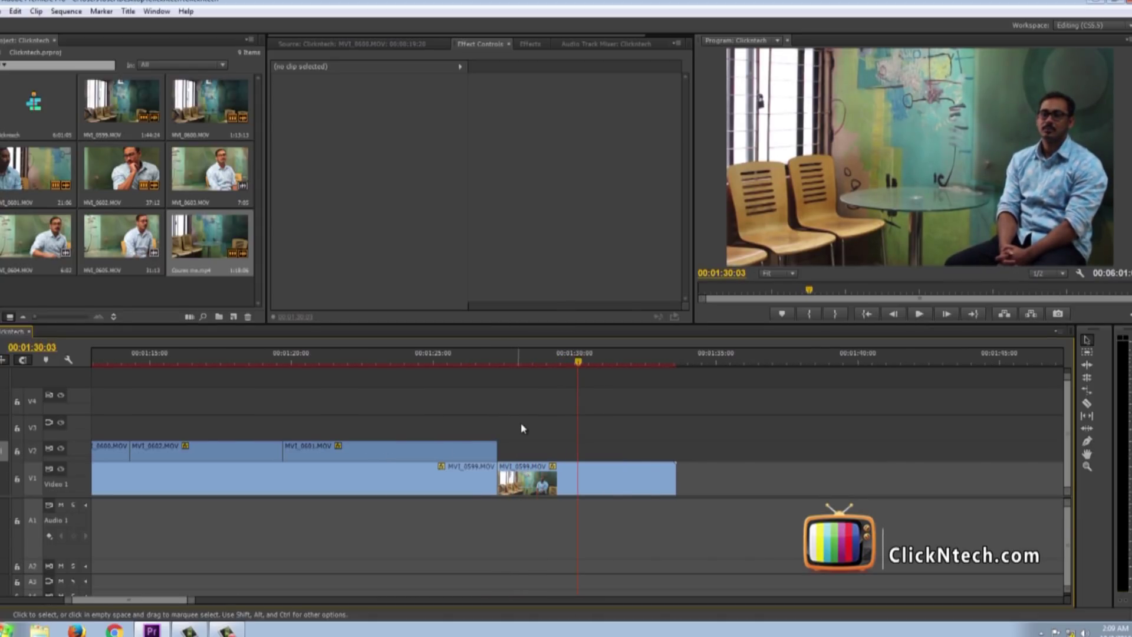
key("equal")
key("equal")
scroll(521, 422, "down", 3)
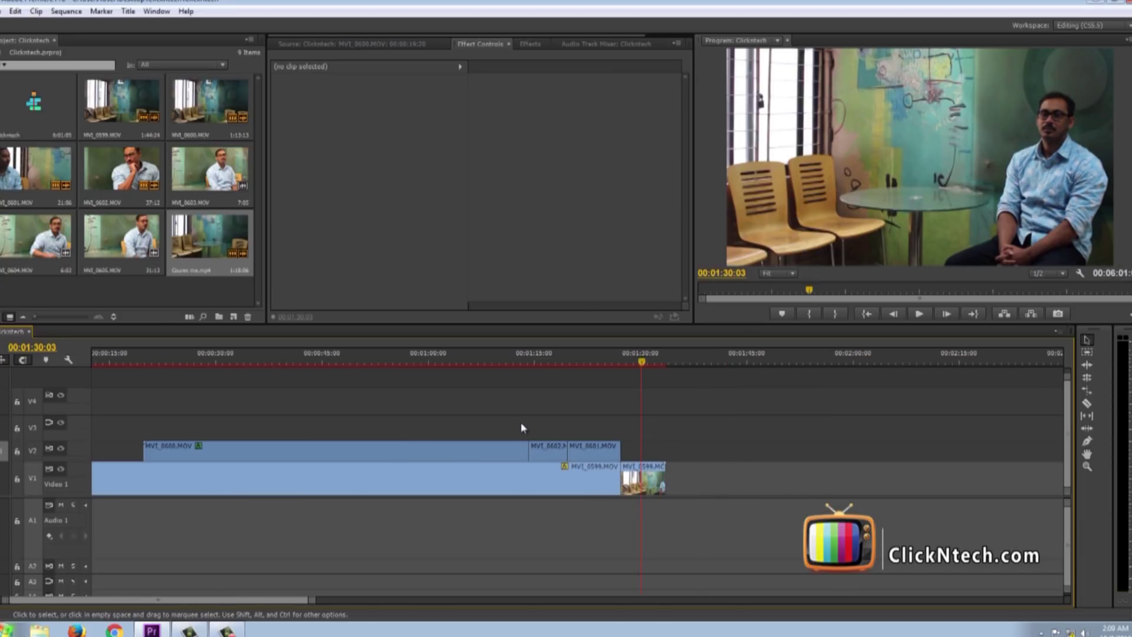
key("Up")
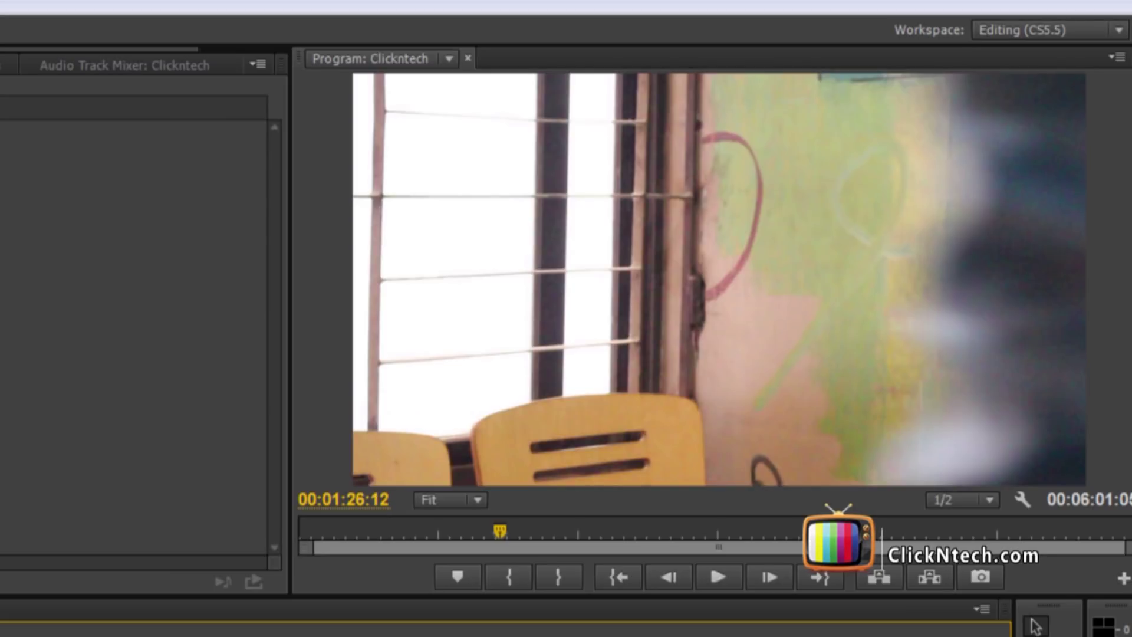
key("space")
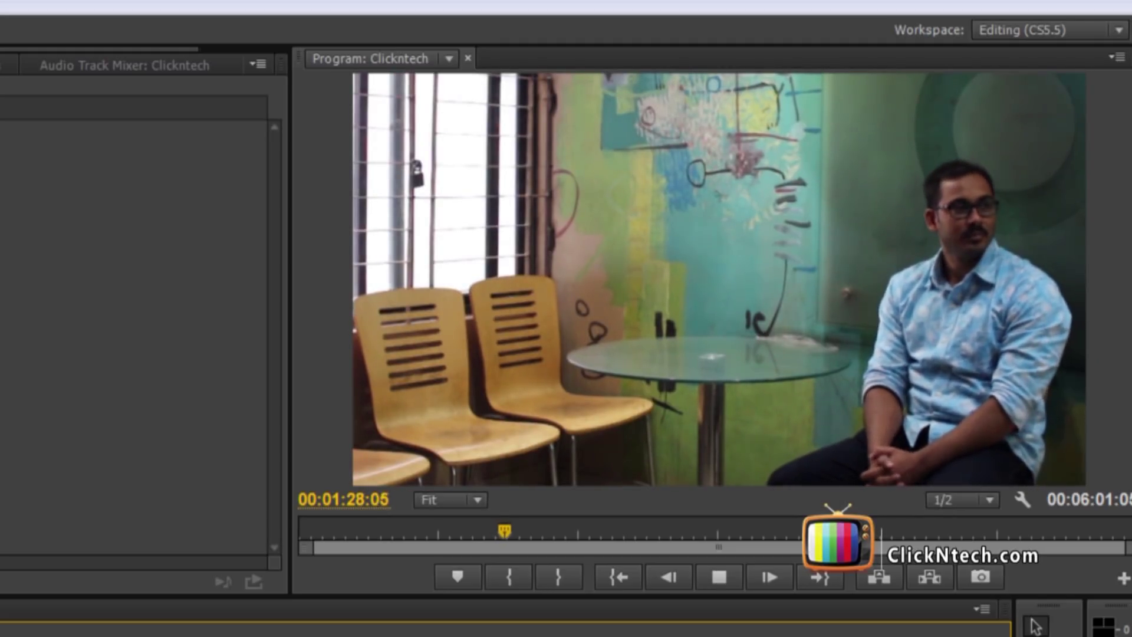
key("Return")
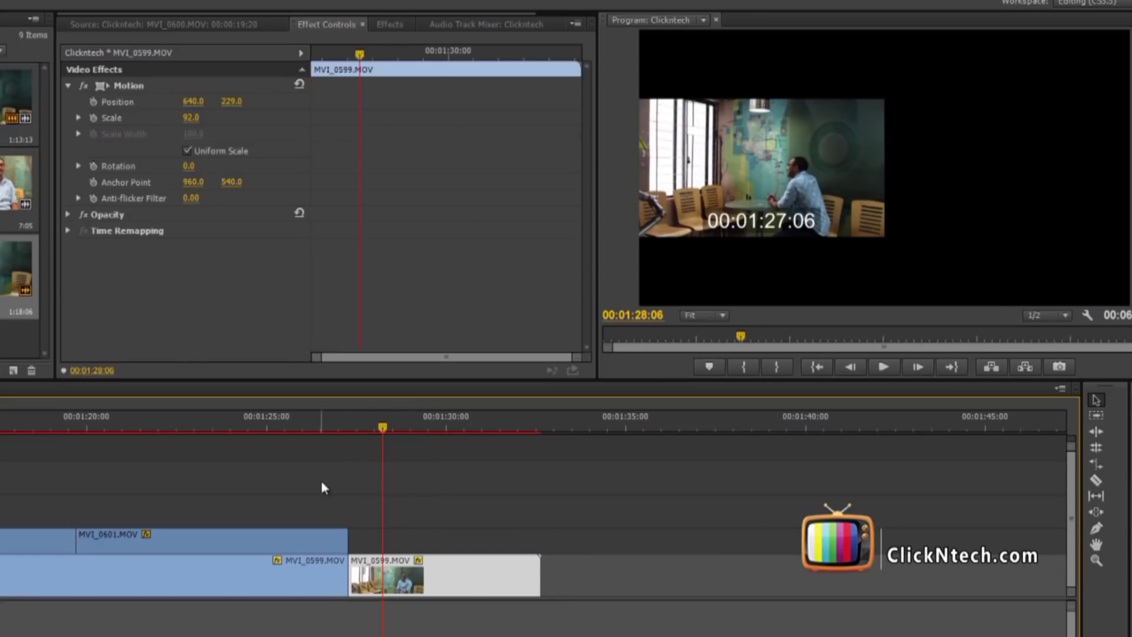
left_click(321, 488)
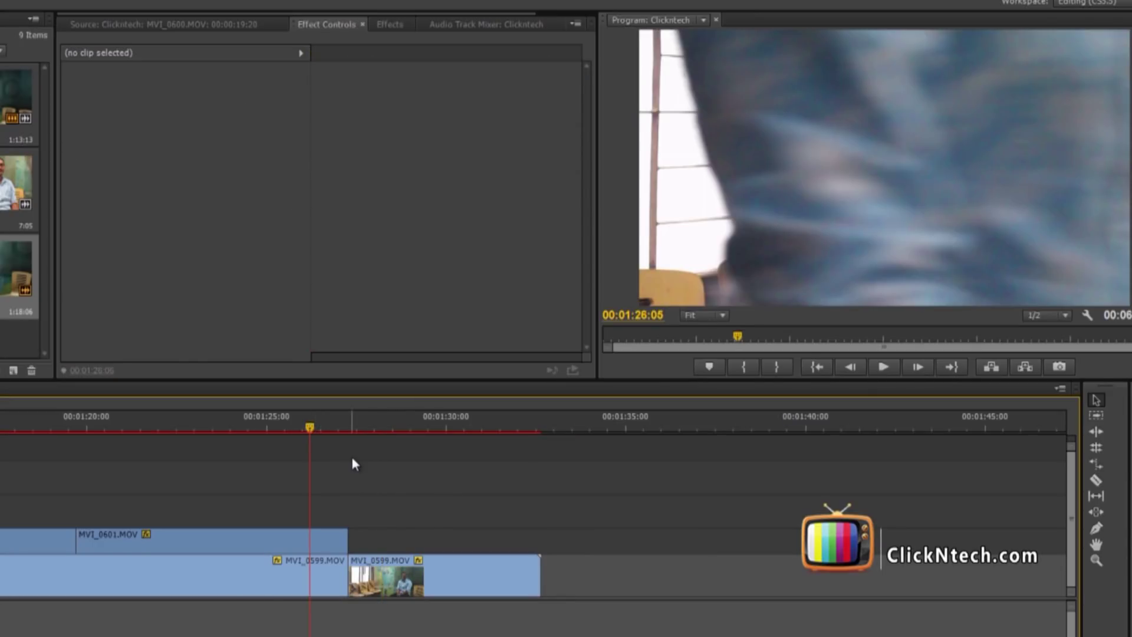
key("space")
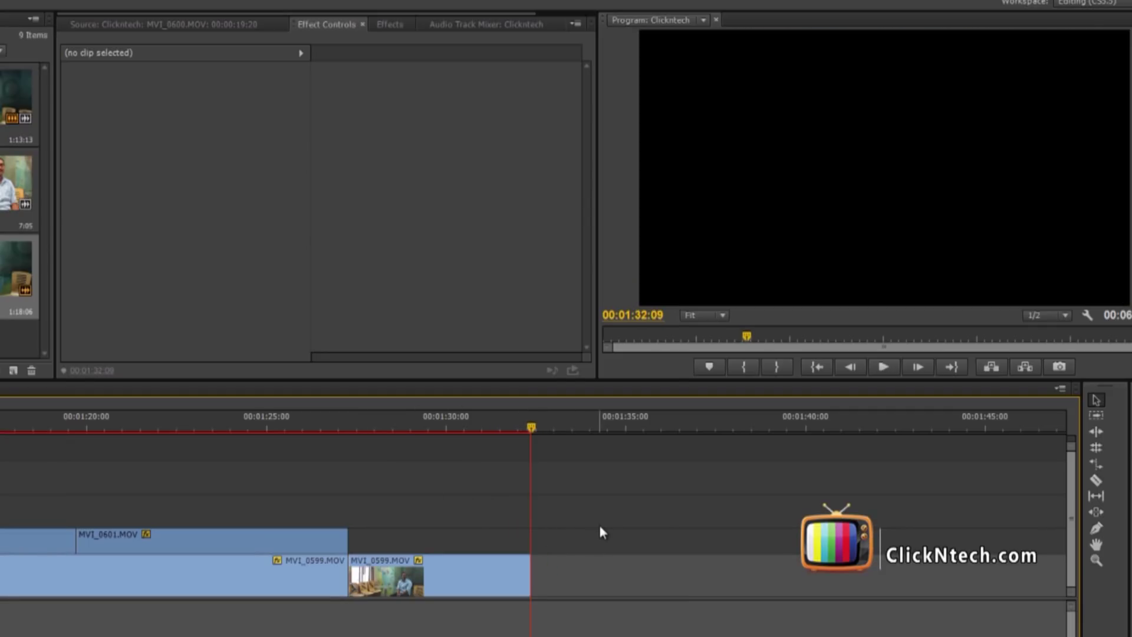
key("Home")
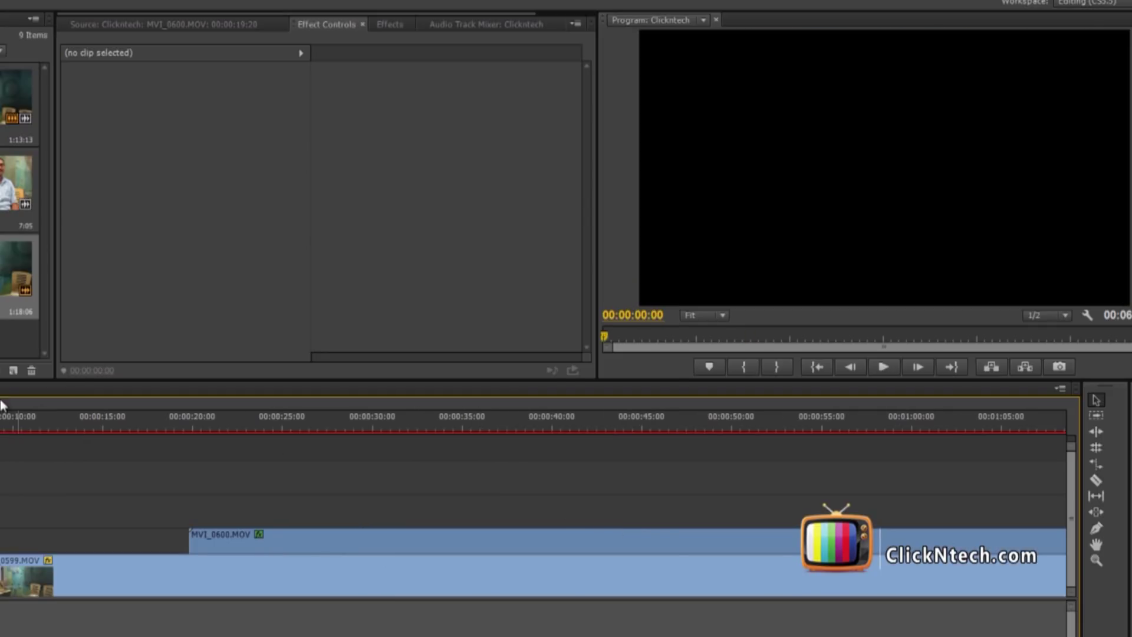
left_click(17, 419)
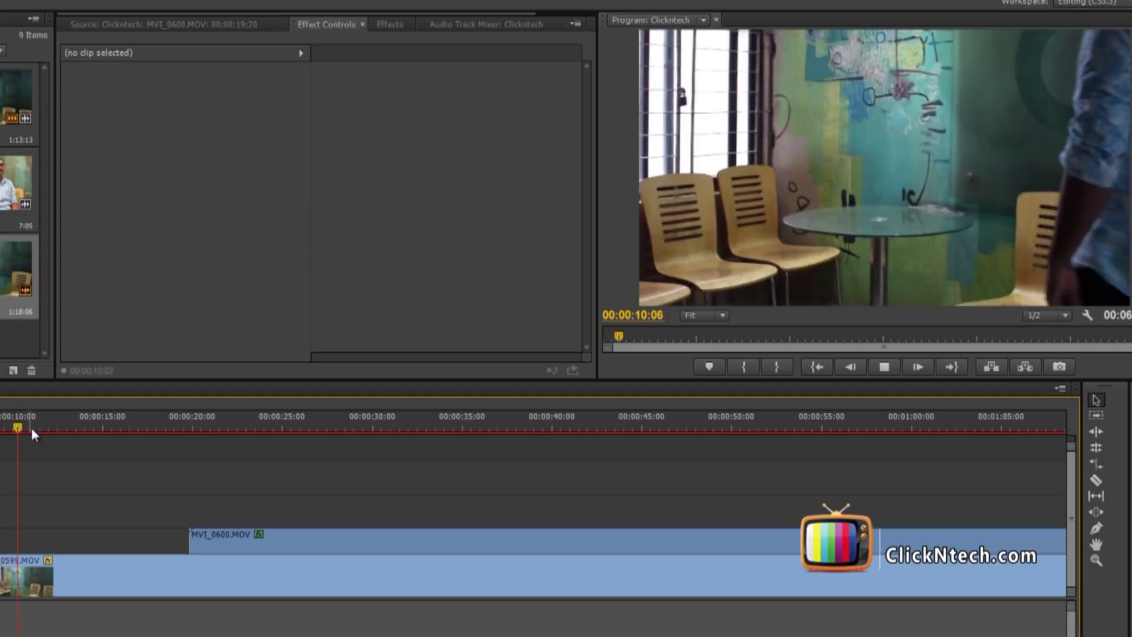
key("minus")
key("equal")
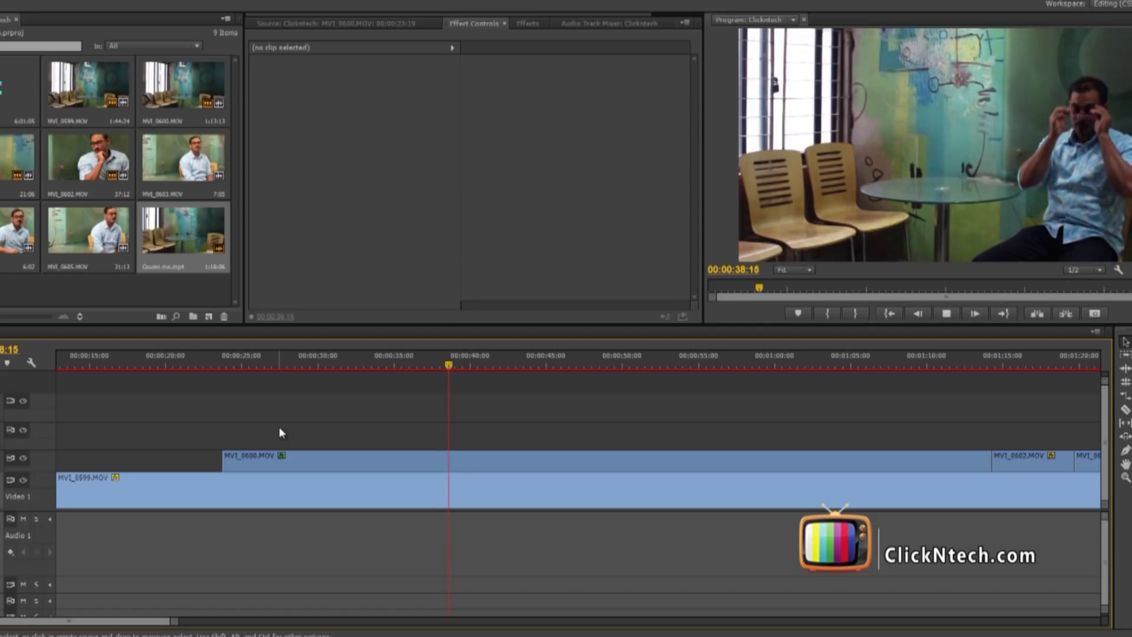
key("space")
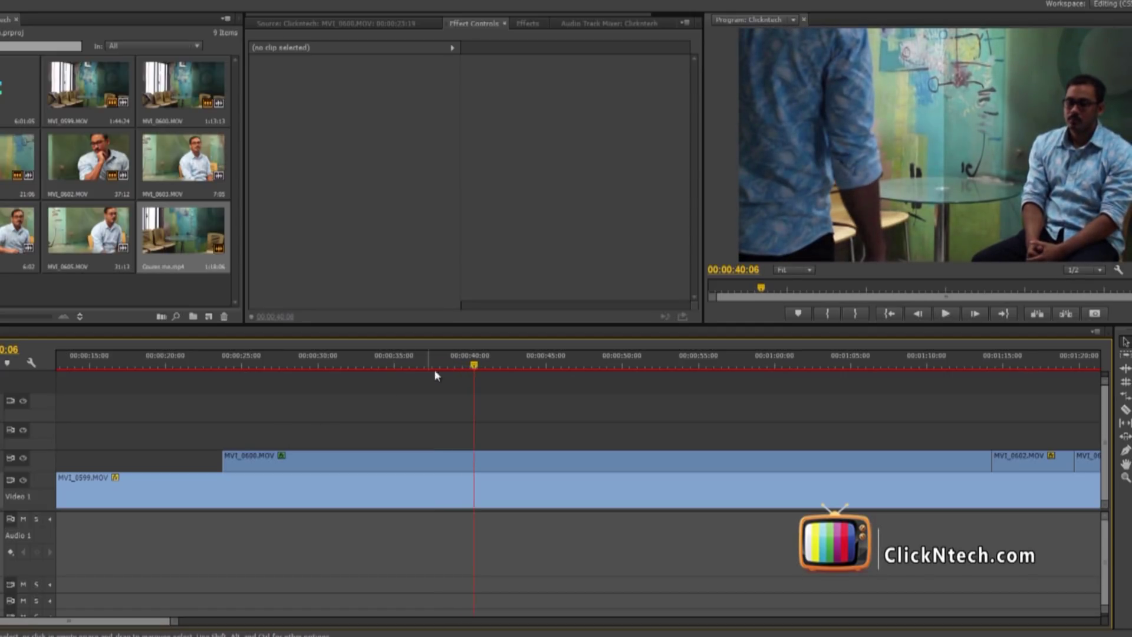
left_click_drag(472, 367, 448, 369)
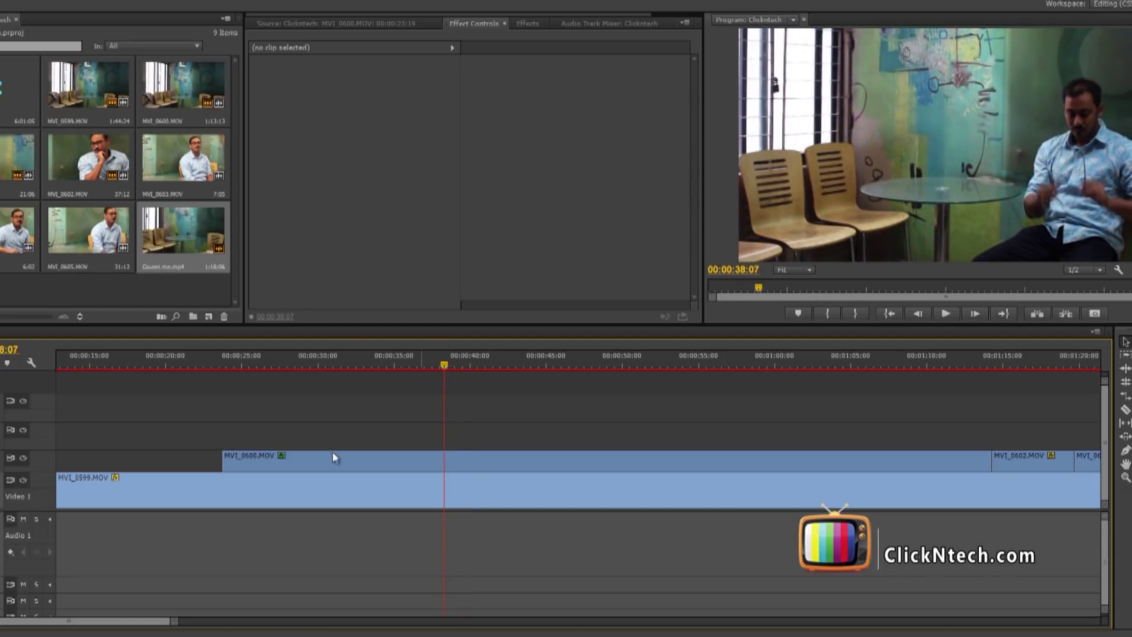
left_click(252, 461)
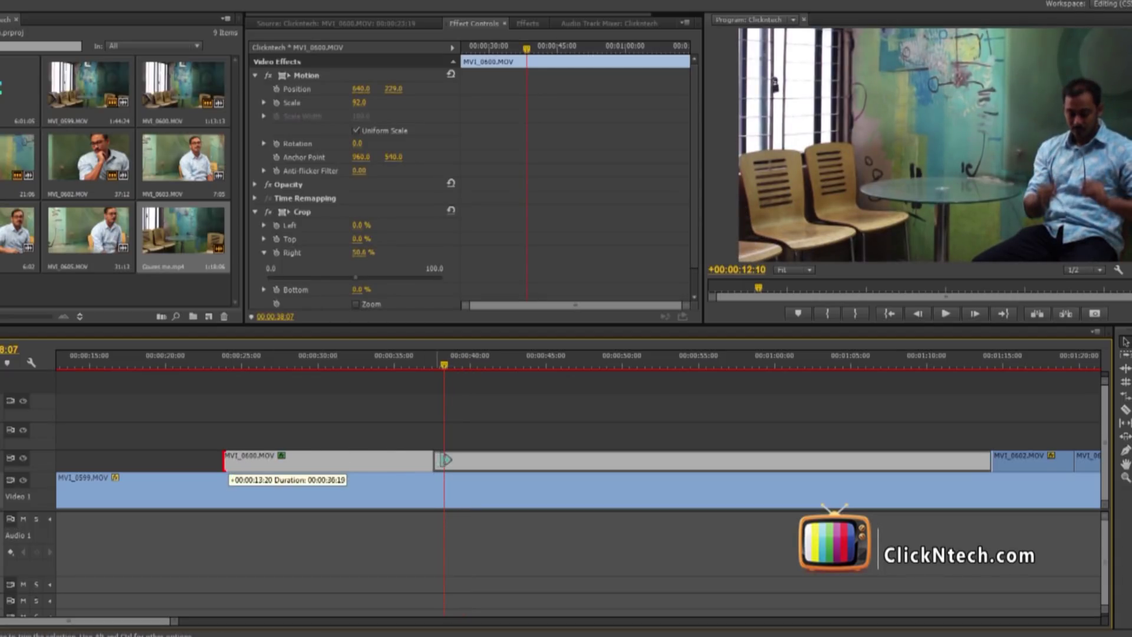
Trim MVI_0600's start to the playhead at about 38 seconds and preview the new cut
left_click_drag(321, 457, 444, 456)
left_click(418, 365)
key("space")
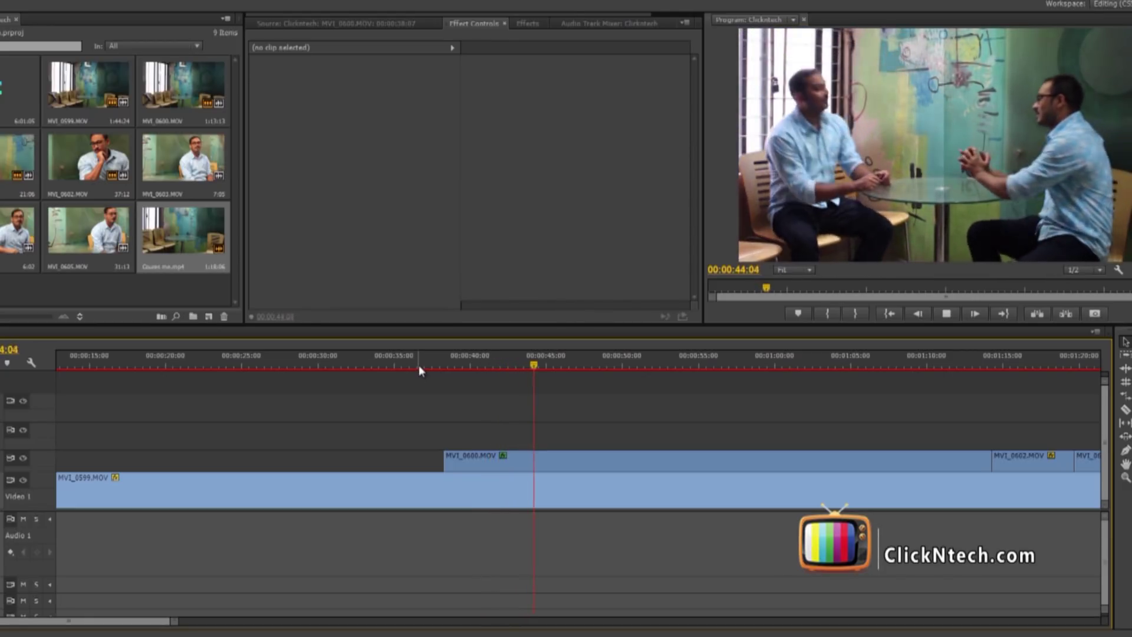
key("space")
left_click(284, 363)
Ripple Delete the empty gap so MVI_0599 begins at 00:00, then scrub the opening
key("minus")
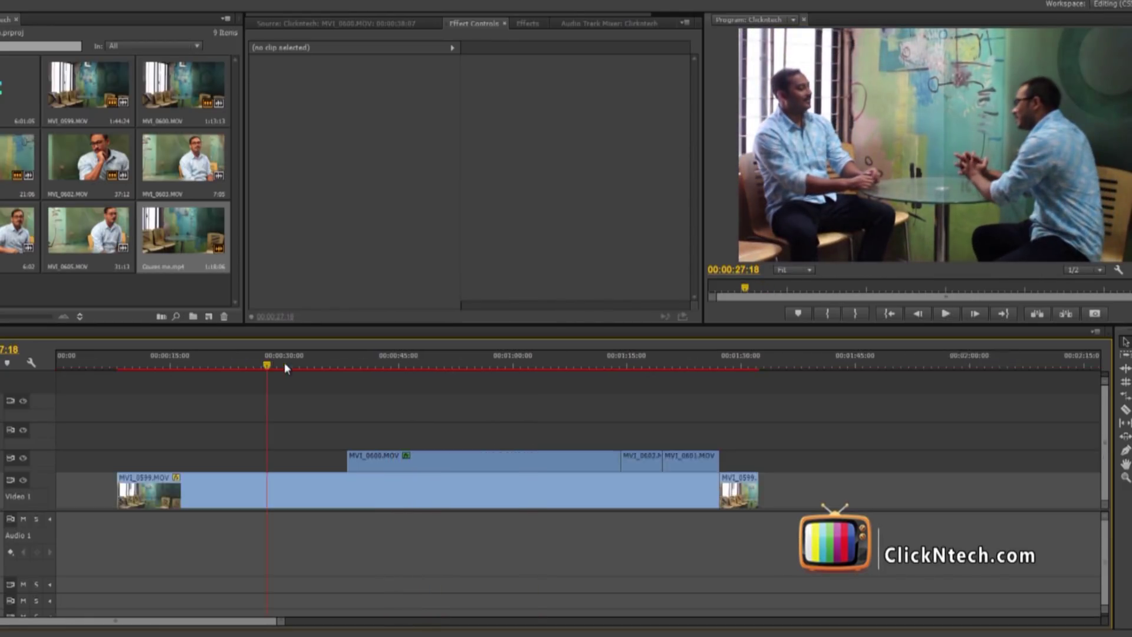
right_click(83, 487)
left_click(118, 497)
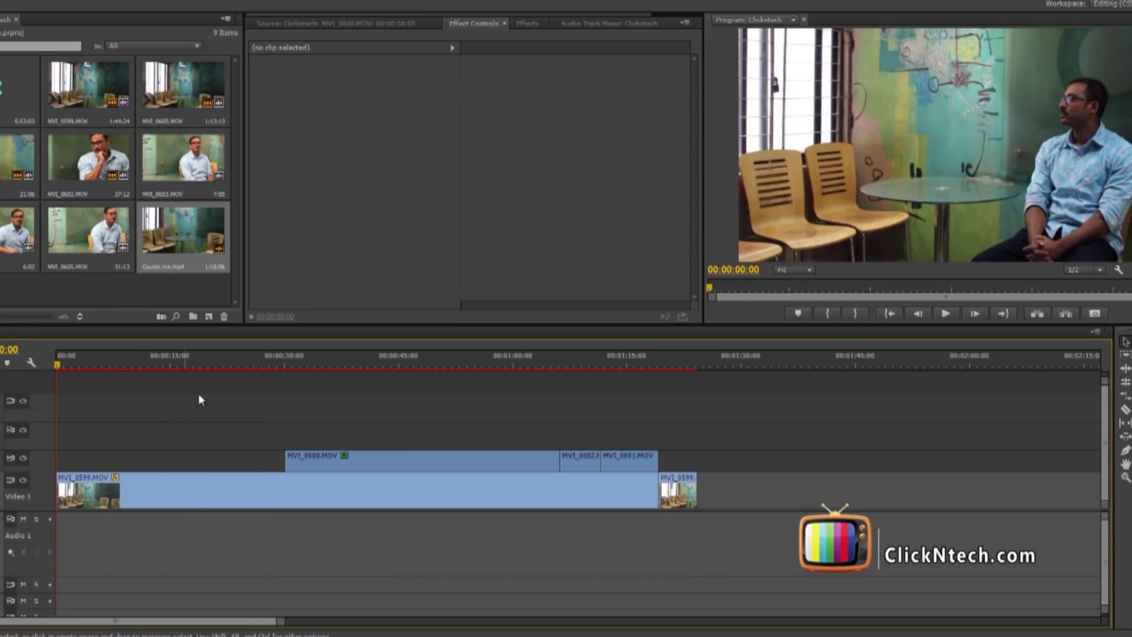
key("Home")
key("=")
mouse_move(497, 236)
left_mouse_down()
mouse_move(650, 239)
mouse_move(357, 246)
mouse_move(684, 292)
left_mouse_up()
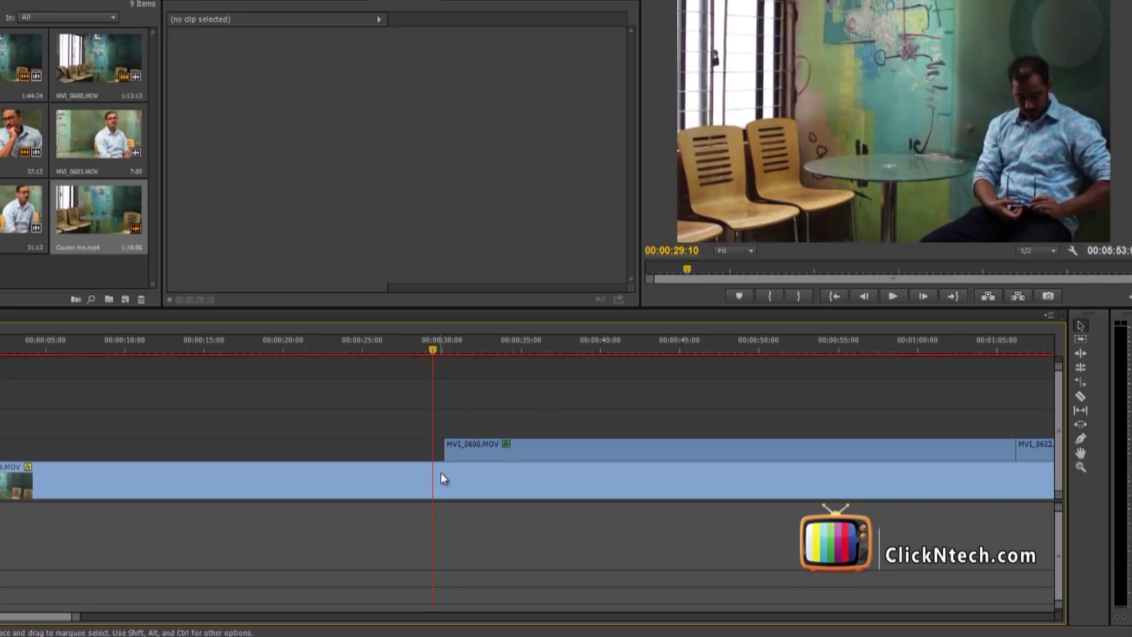
Split MVI_0599 with the Razor tool at 00:00:30:04
left_click(448, 482)
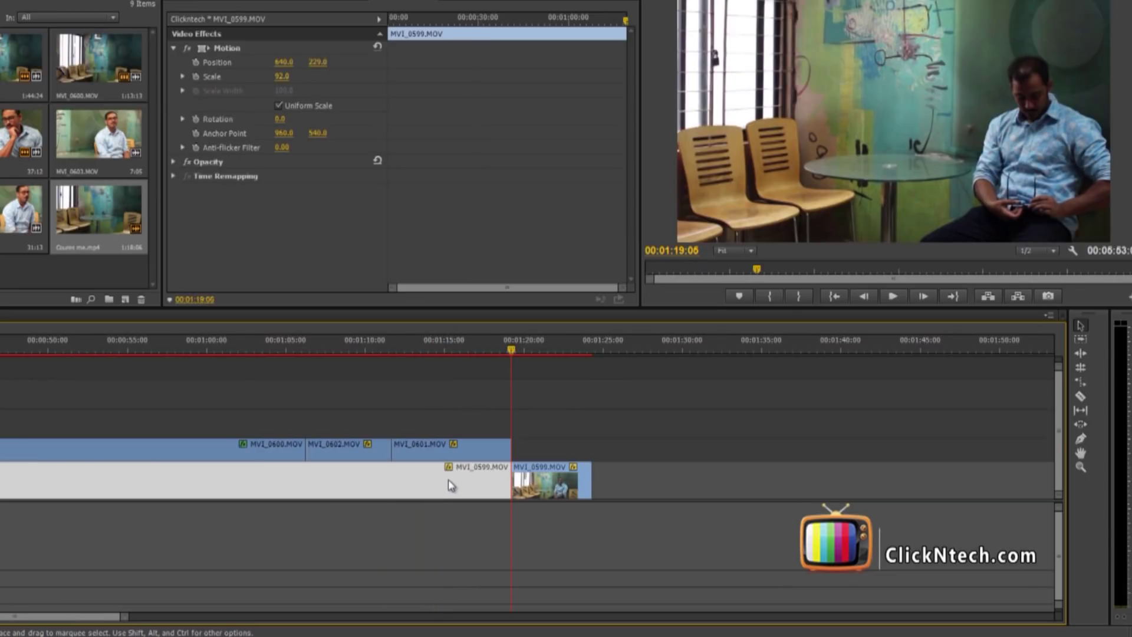
key("Home")
left_click_drag(440, 350, 444, 351)
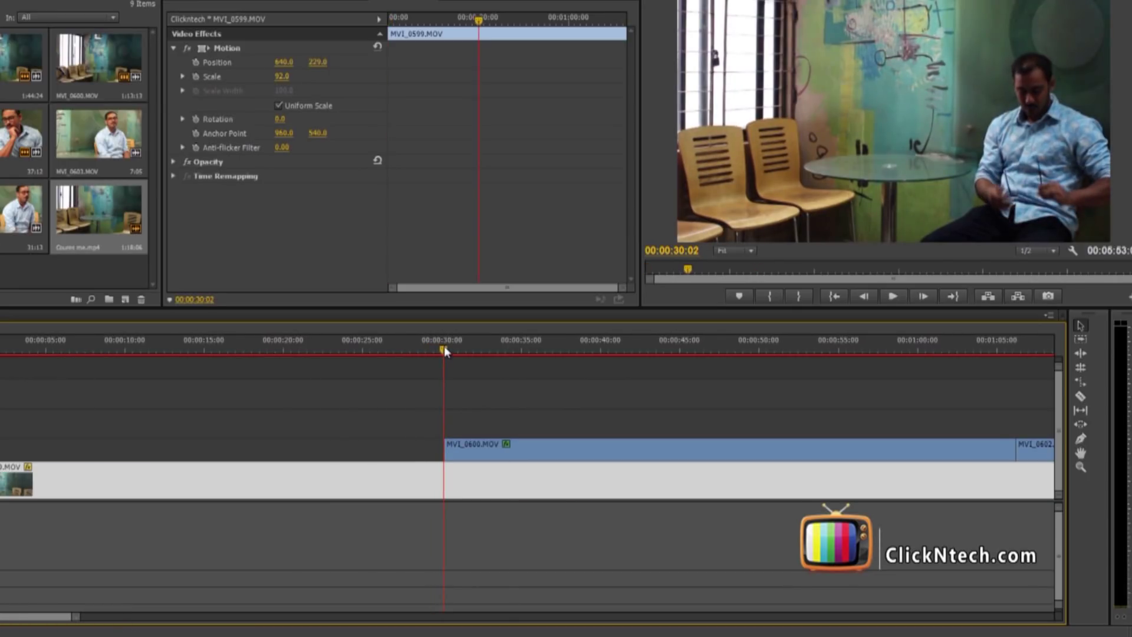
key("Right")
key("Right")
key("Right")
key("Right")
key("Left")
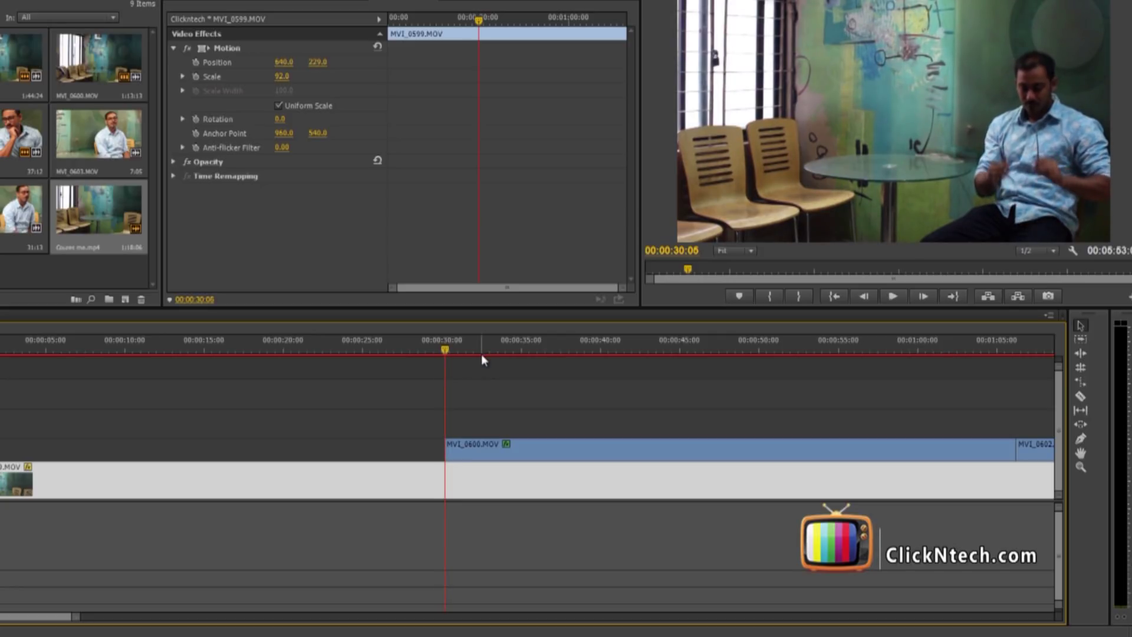
key("Left")
left_click(1081, 396)
left_click(447, 487)
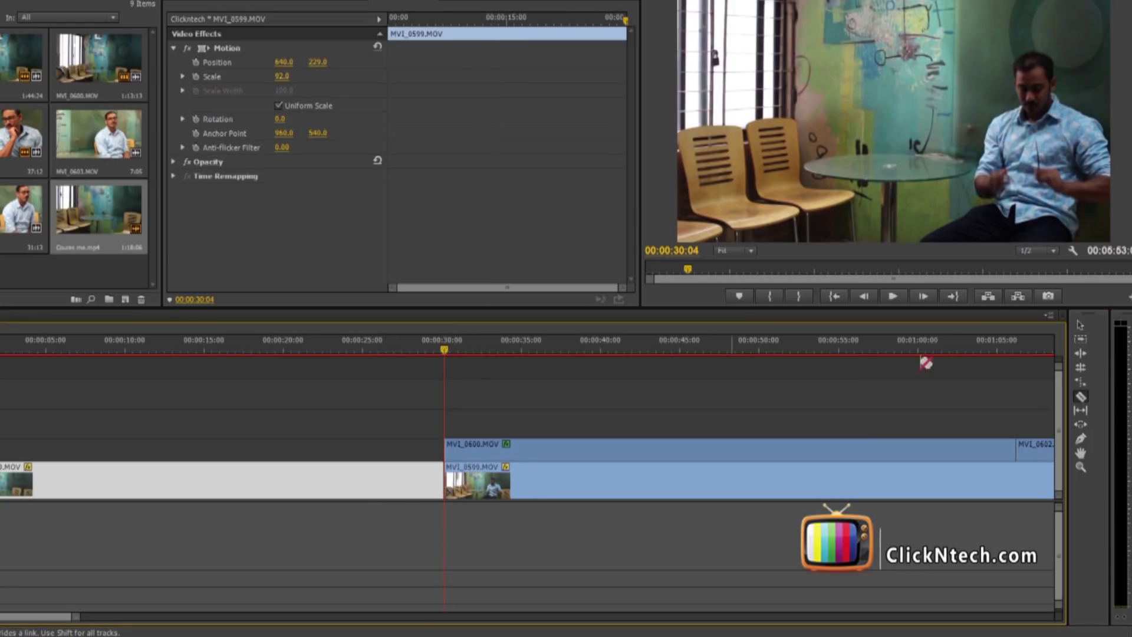
left_click(1077, 327)
Make a second Razor cut in MVI_0599 at about 00:00:24:02
mouse_move(435, 348)
left_mouse_down()
mouse_move(291, 349)
mouse_move(349, 344)
left_mouse_up()
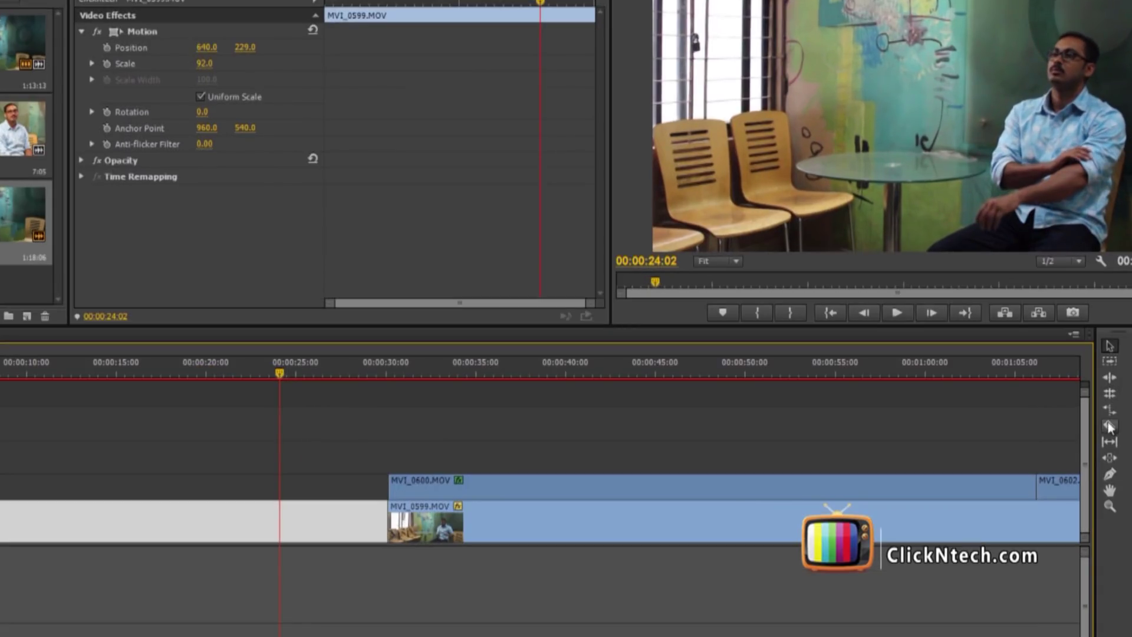
left_click(1110, 427)
left_click(286, 512)
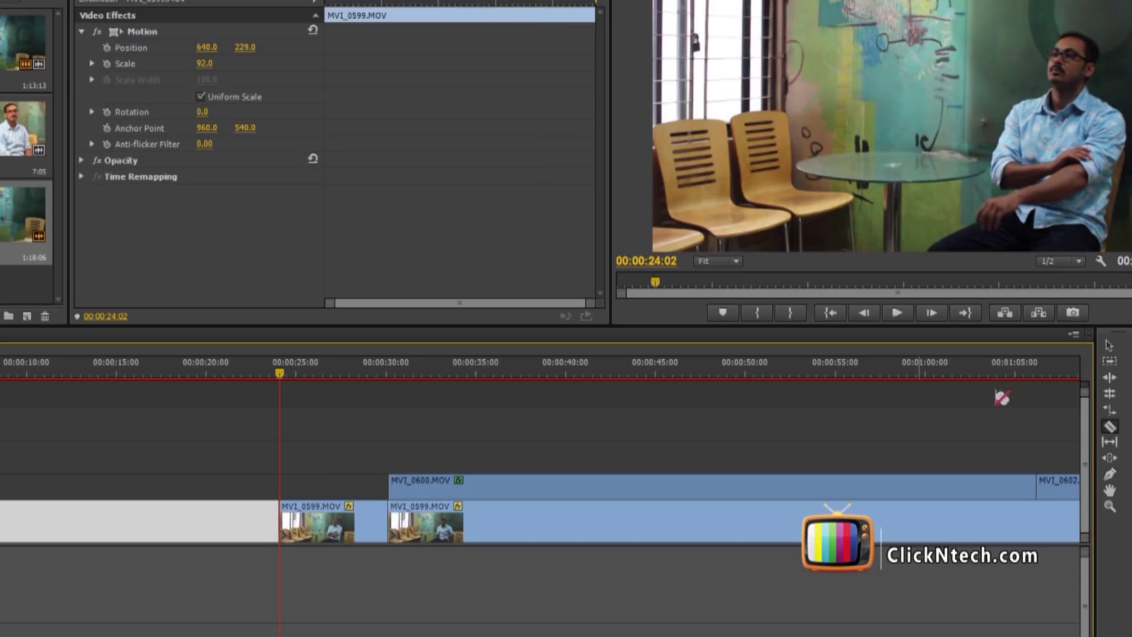
left_click(1110, 347)
left_click(318, 392)
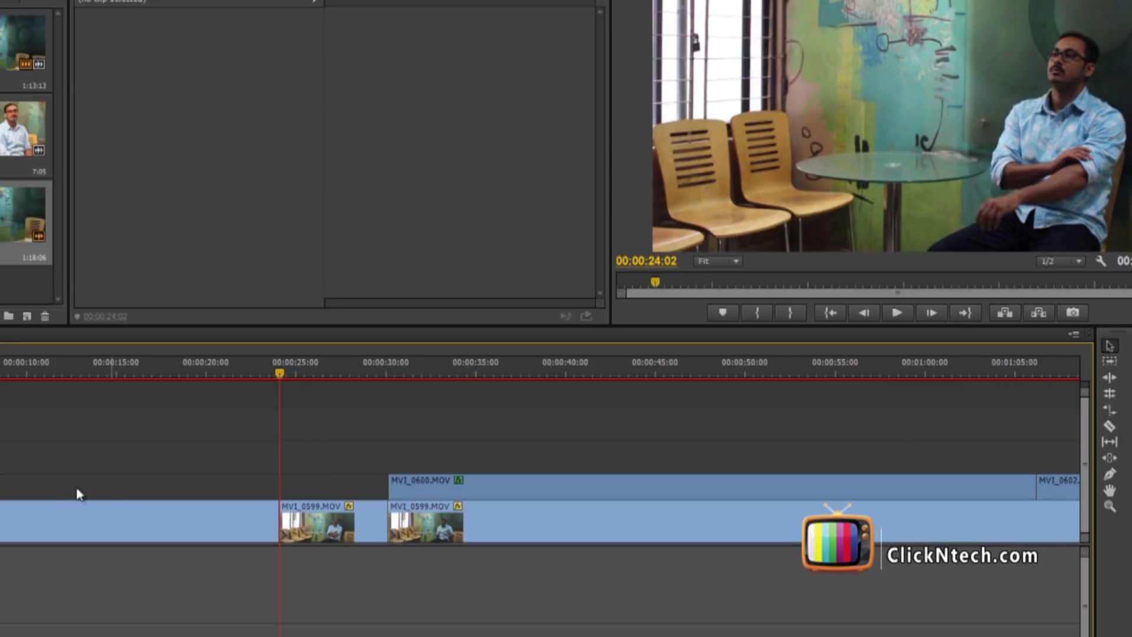
Trim the later MVI_0599 piece's left edge and Ripple Delete the resulting gap
mouse_move(3, 372)
left_mouse_down()
mouse_move(61, 408)
mouse_move(45, 414)
left_mouse_up()
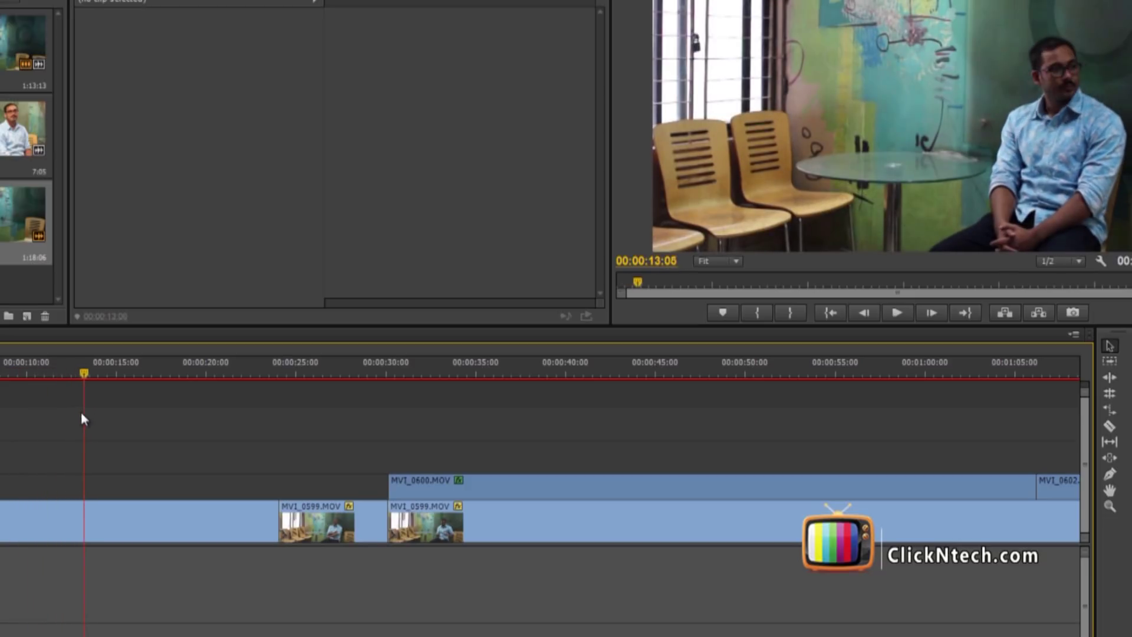
left_click_drag(45, 414, 10, 412)
left_click_drag(279, 522, 8, 508)
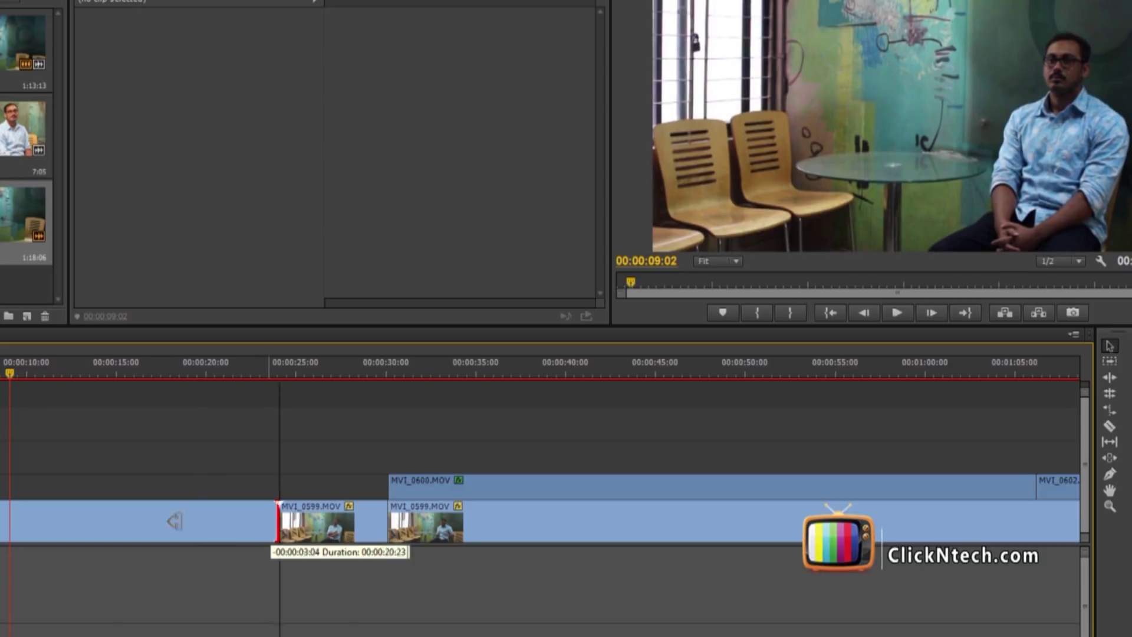
right_click(118, 534)
left_click(177, 543)
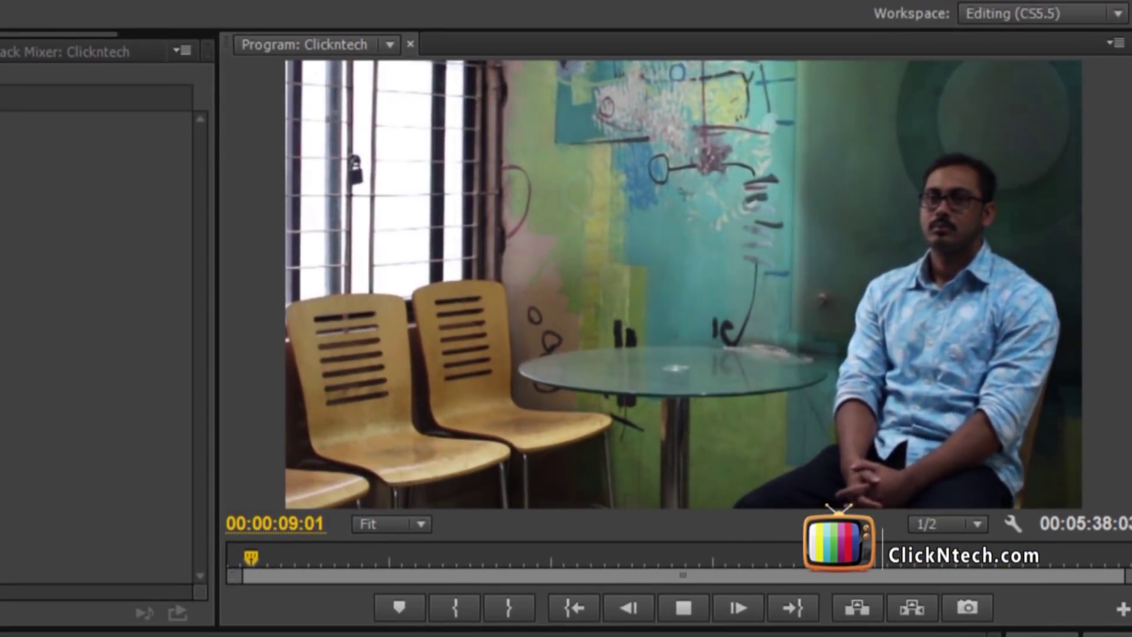
Set the MVI_0599 piece's Motion Scale to 160 and shift Position to frame the man, then preview
key("space")
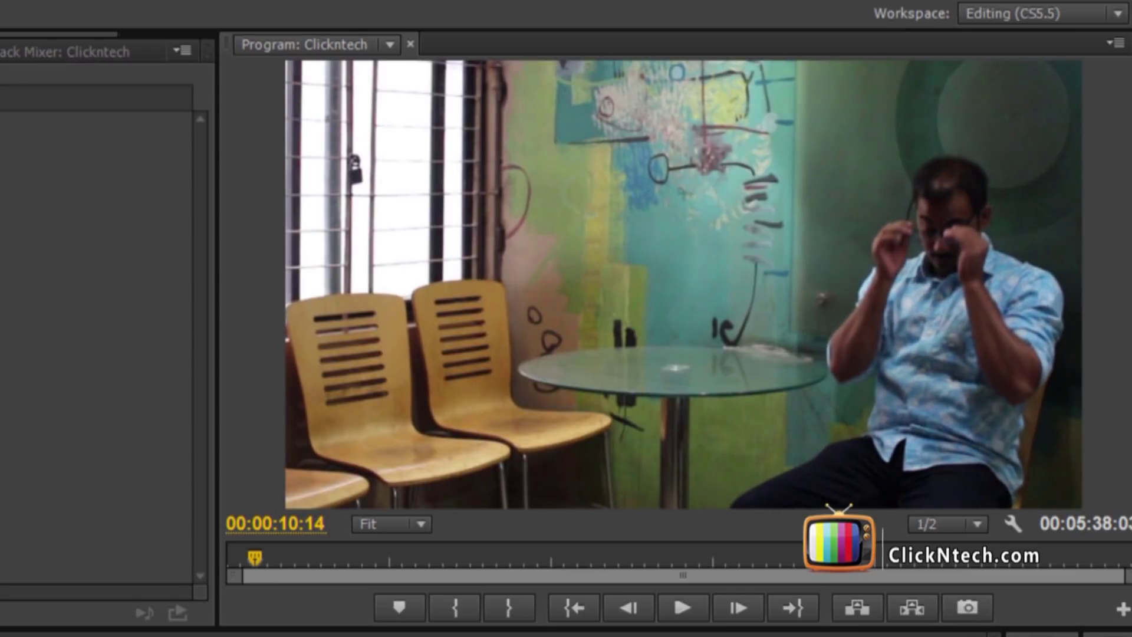
key("Up")
key("space")
key("space")
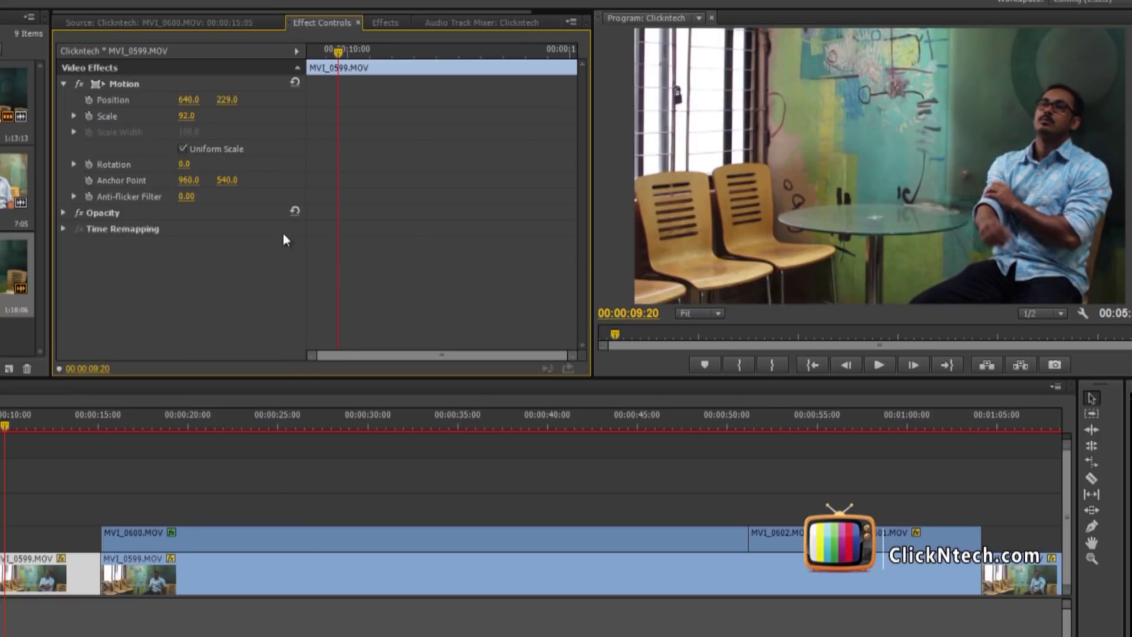
mouse_move(182, 117)
left_mouse_down()
mouse_move(201, 117)
mouse_move(64, 99)
left_mouse_up()
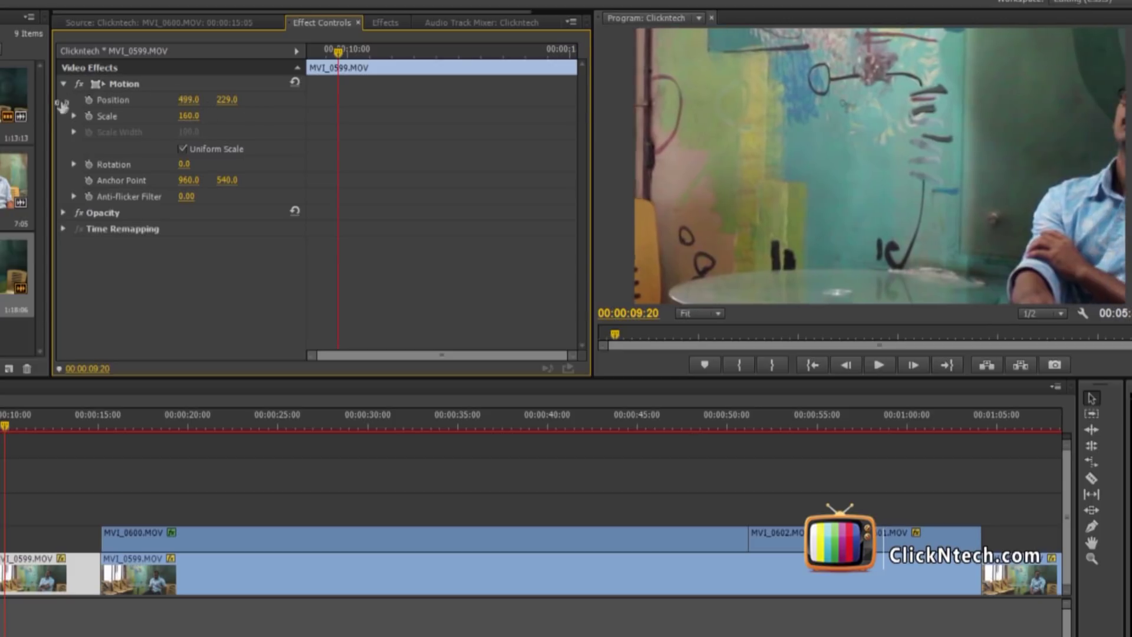
left_click_drag(189, 100, 188, 105)
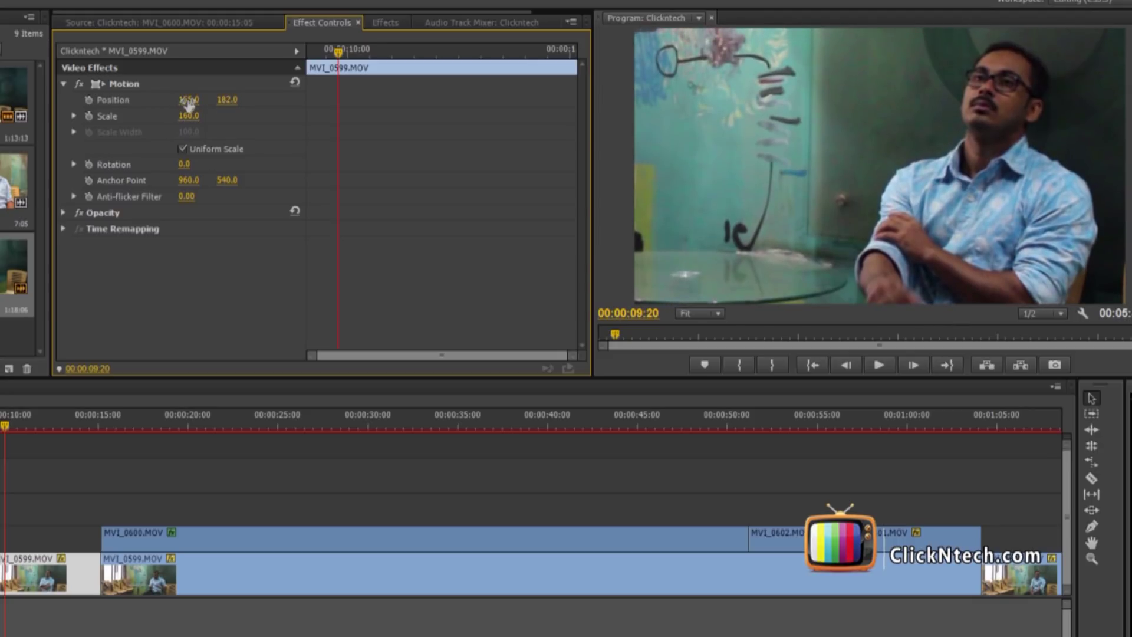
left_click(67, 491)
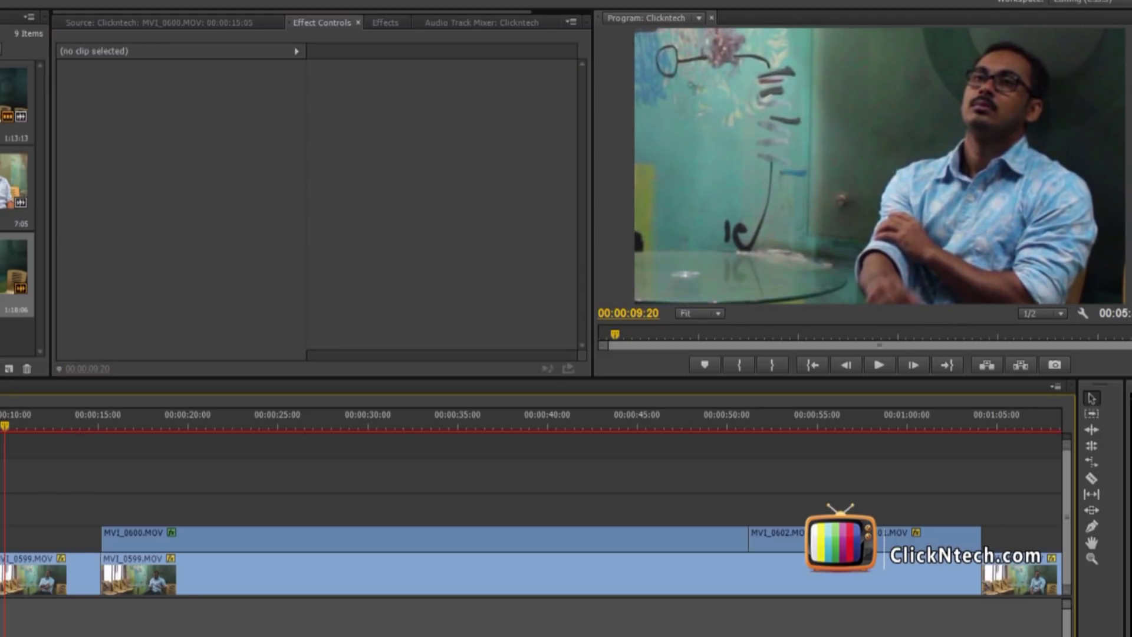
key("space")
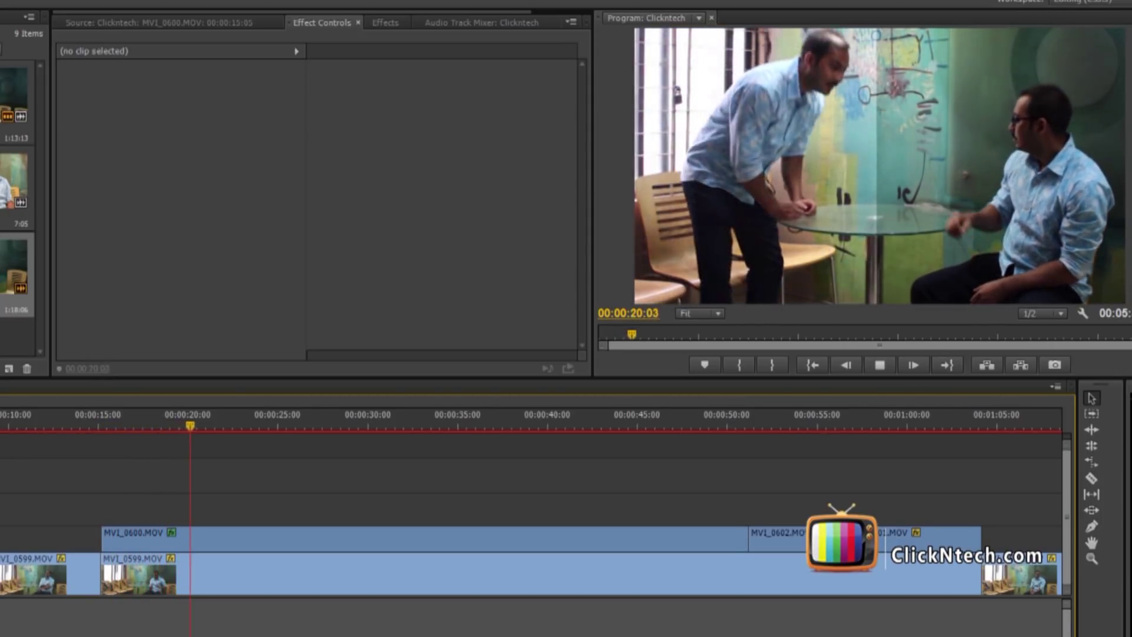
key("minus")
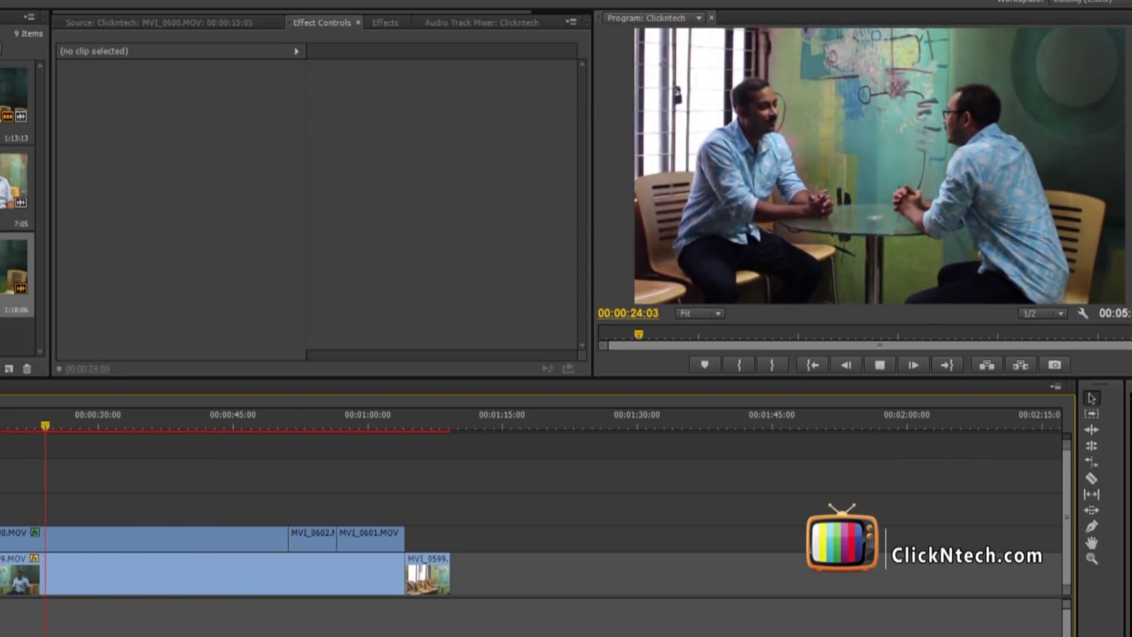
key("space")
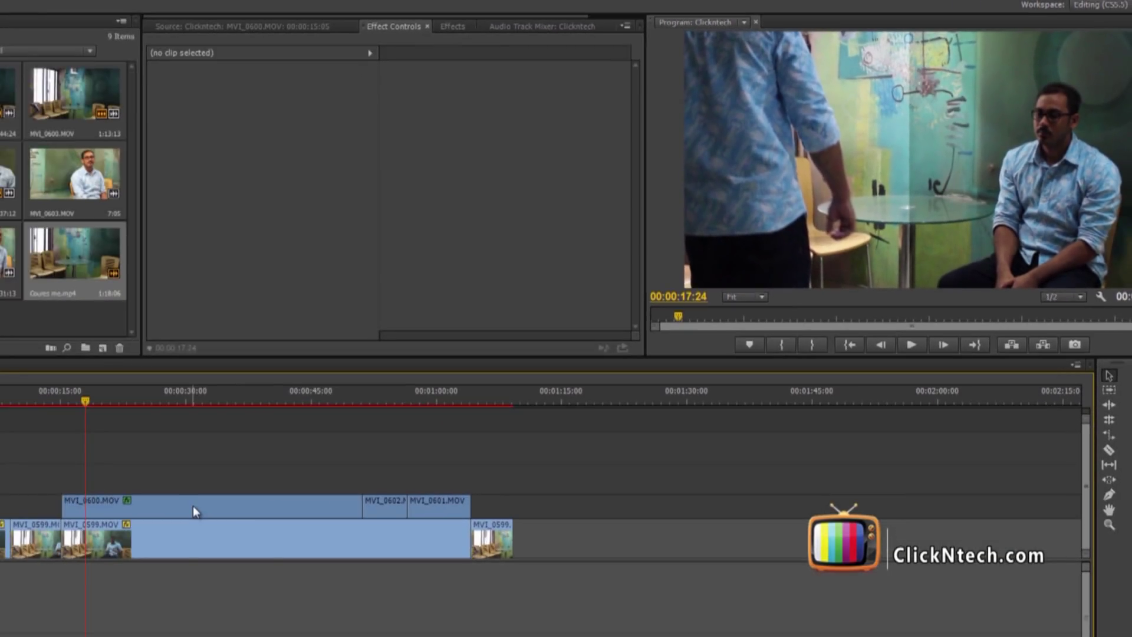
Raise the MVI_0600 Crop Edge Feather high, then settle it back to about 39
left_click(192, 505)
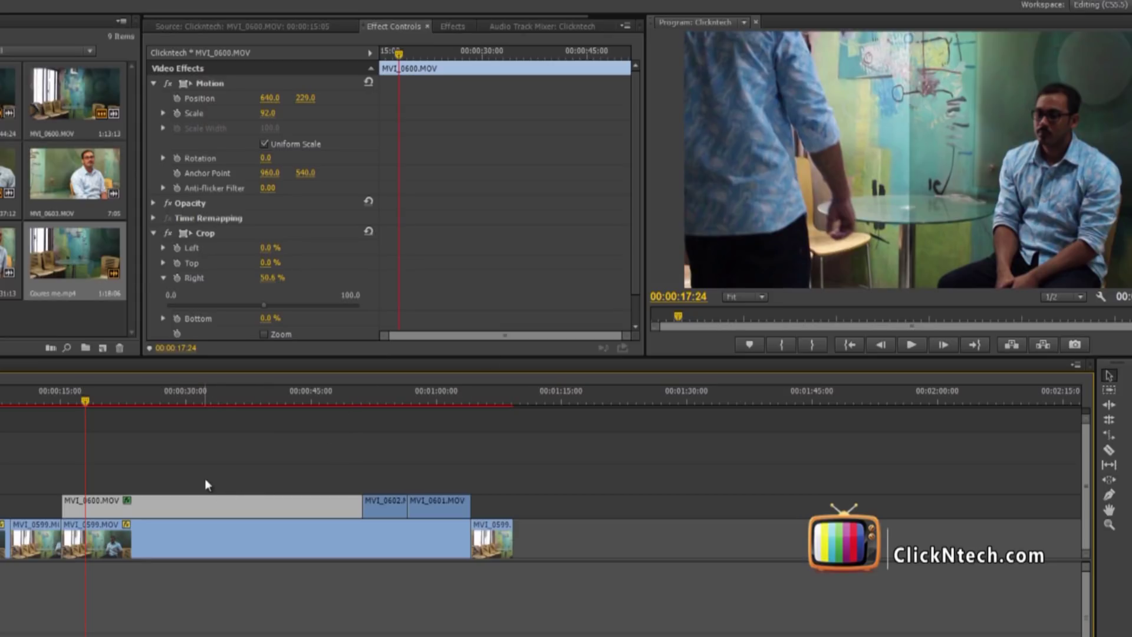
scroll(206, 236, "down", 1)
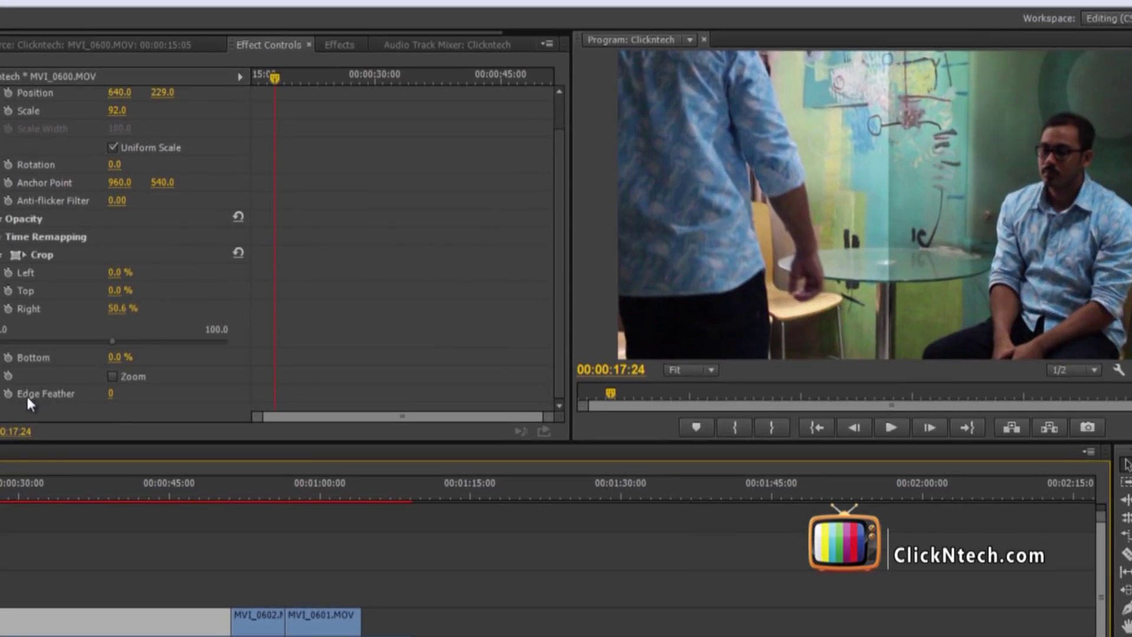
mouse_move(108, 399)
left_mouse_down()
mouse_move(284, 415)
mouse_move(236, 416)
left_mouse_up()
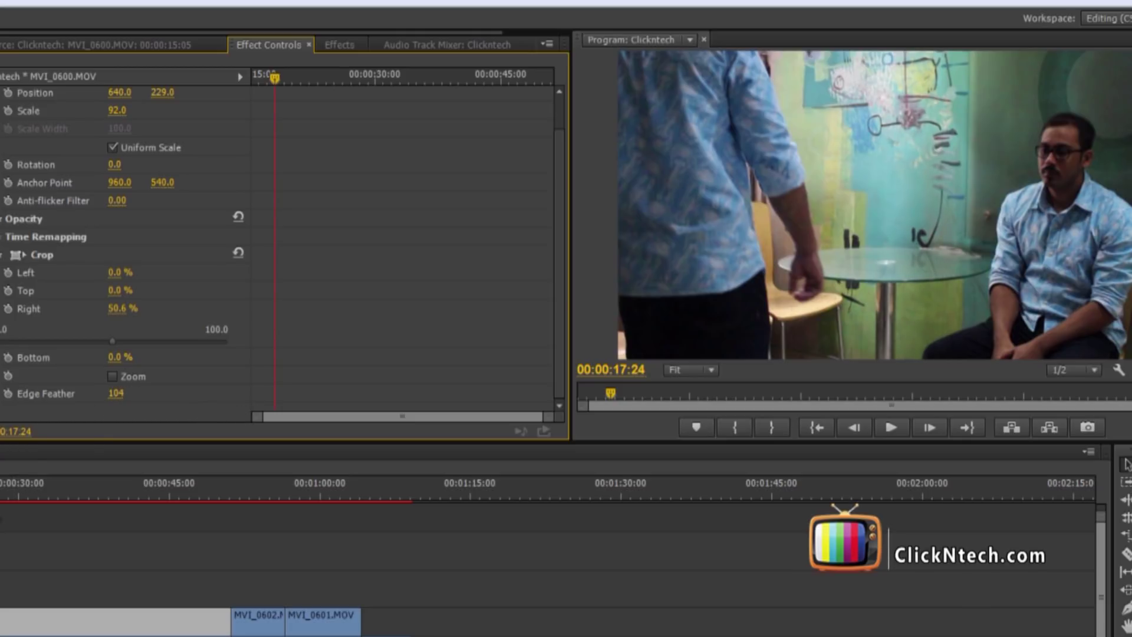
left_click_drag(115, 399, 868, 395)
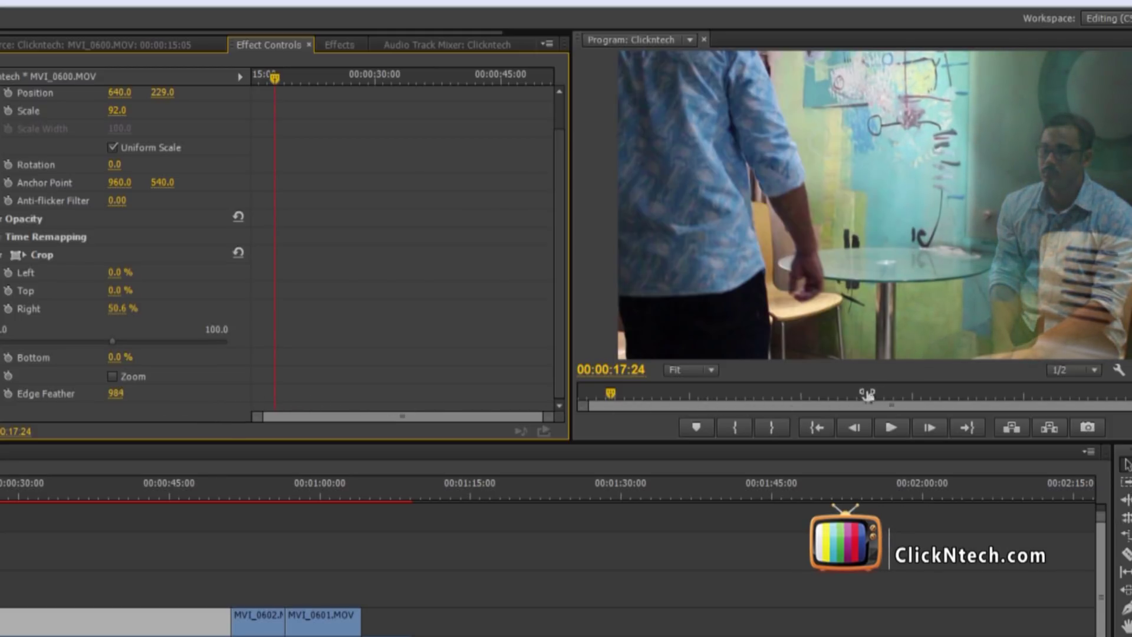
mouse_move(756, 399)
left_mouse_down()
mouse_move(1, 390)
mouse_move(74, 383)
left_mouse_up()
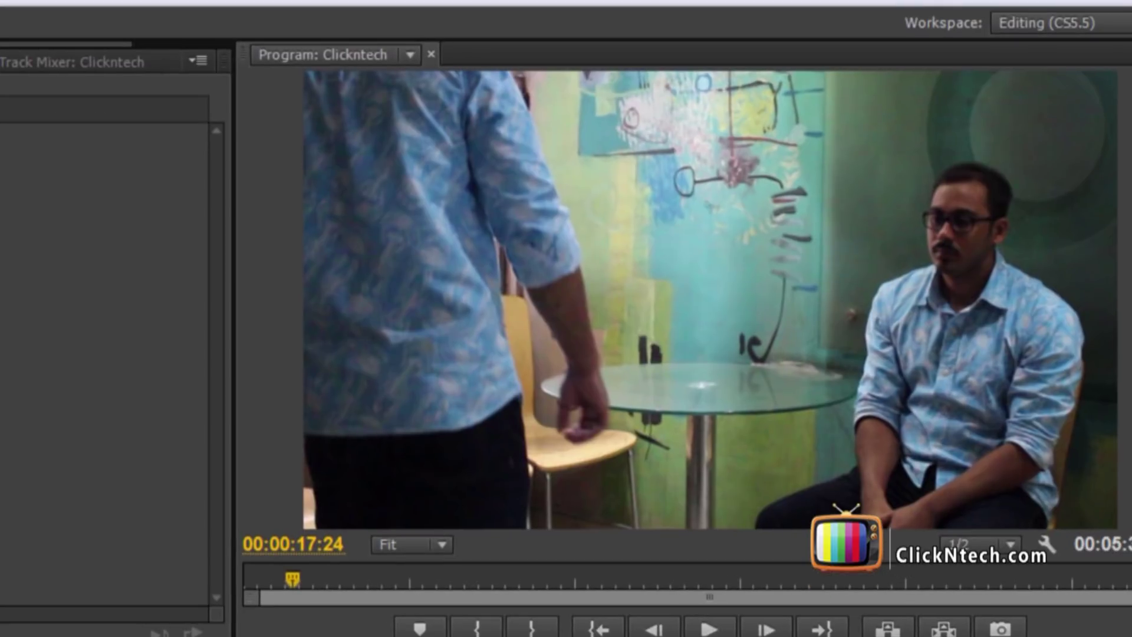
key("space")
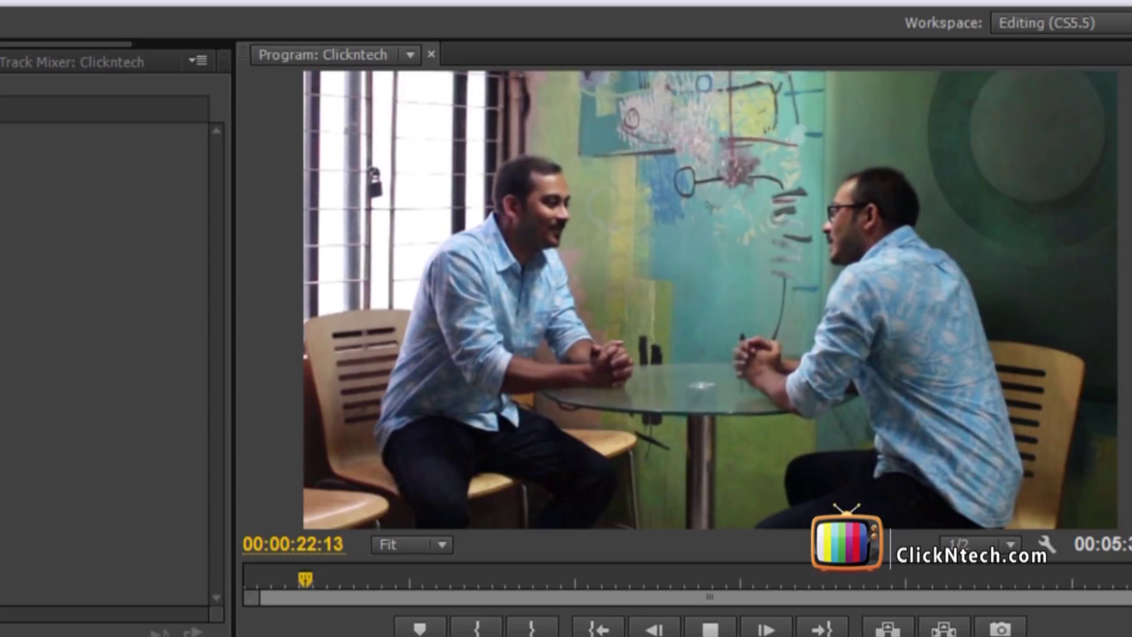
key("space")
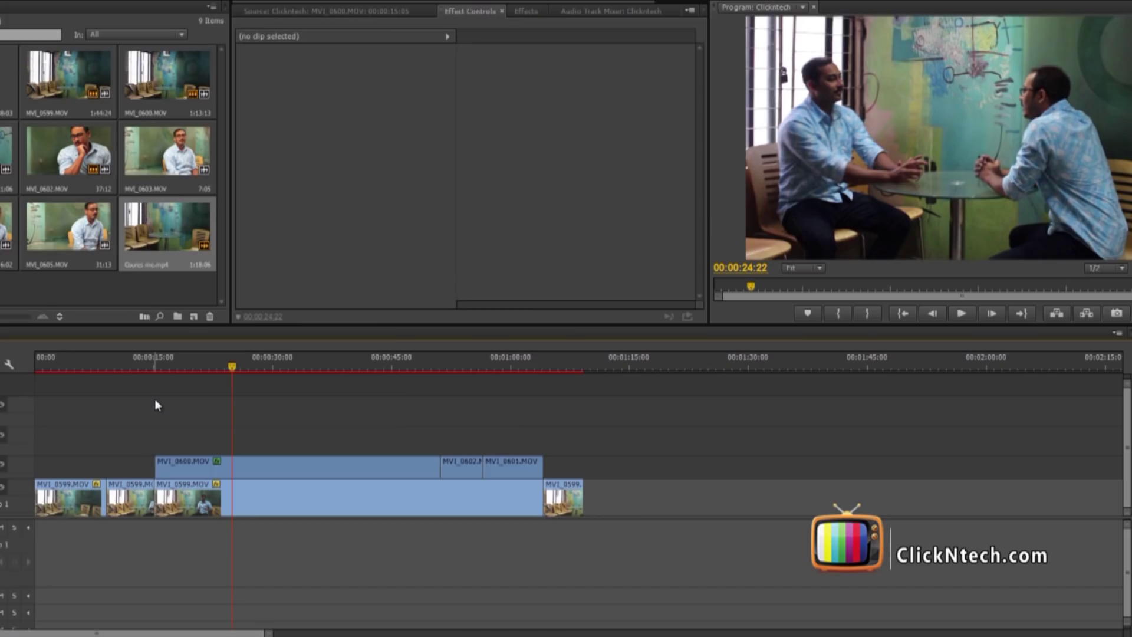
key("Home")
left_click(157, 296)
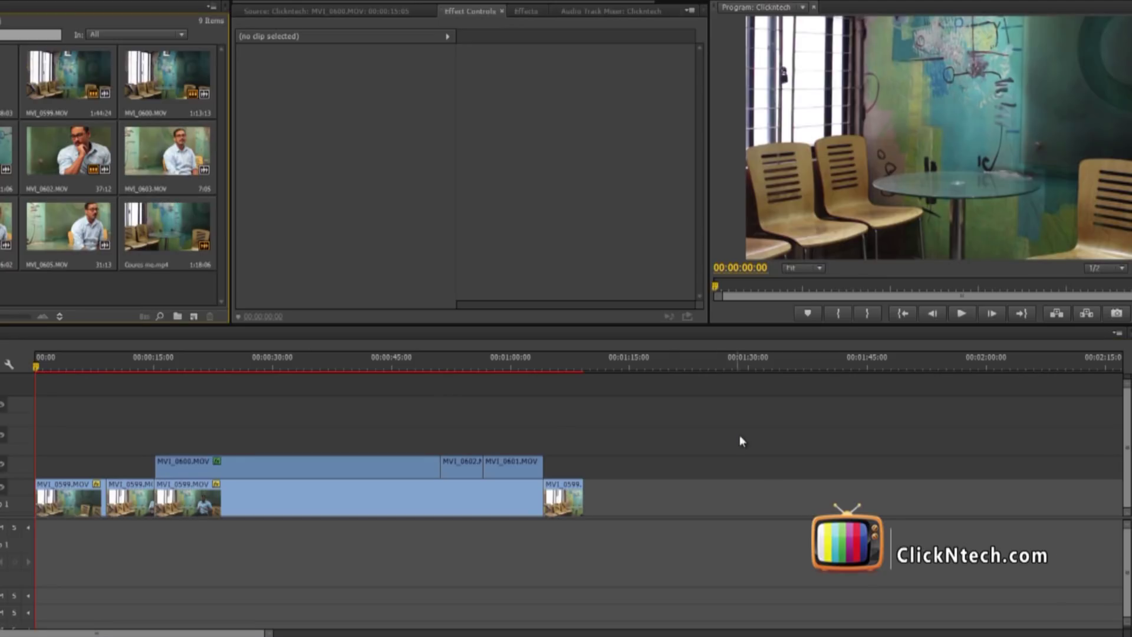
Move Coures me.mp4 from near 4:45 to 00:00:00:00 on the audio track, then fit the sequence
left_click(690, 357)
key("minus")
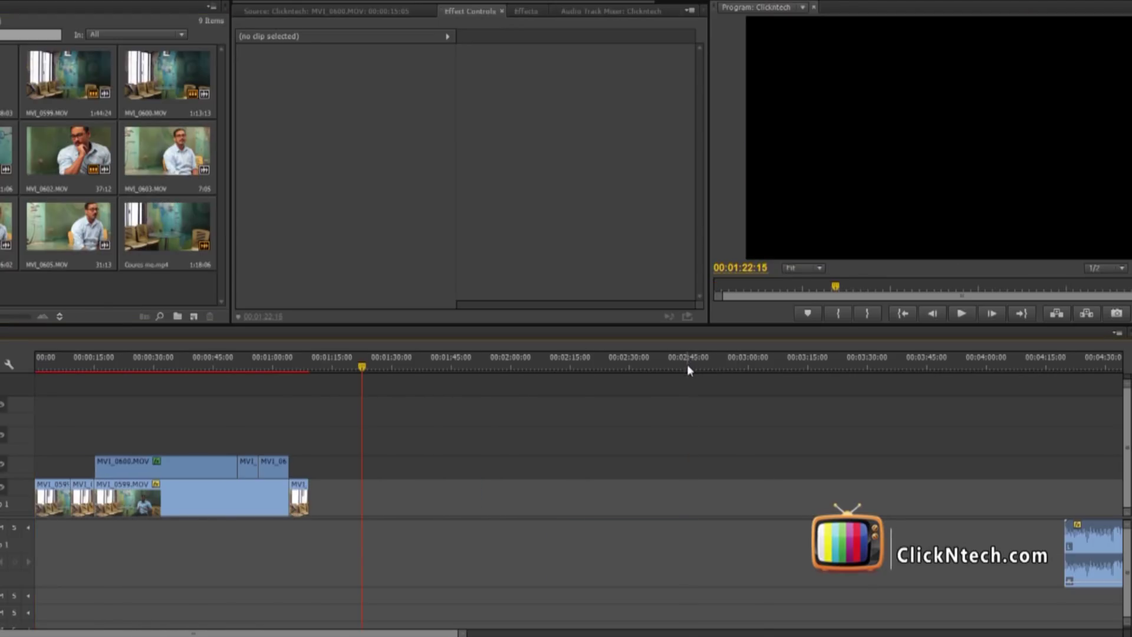
key("minus")
left_click_drag(675, 559, 160, 559)
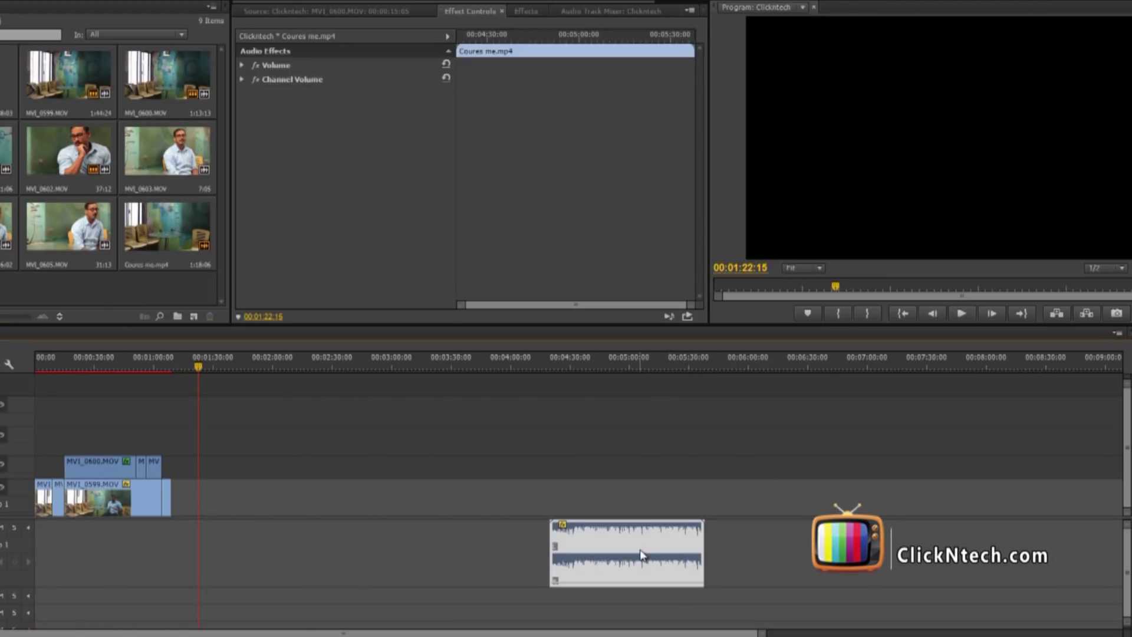
key("equal")
key("equal")
key("equal")
key("Home")
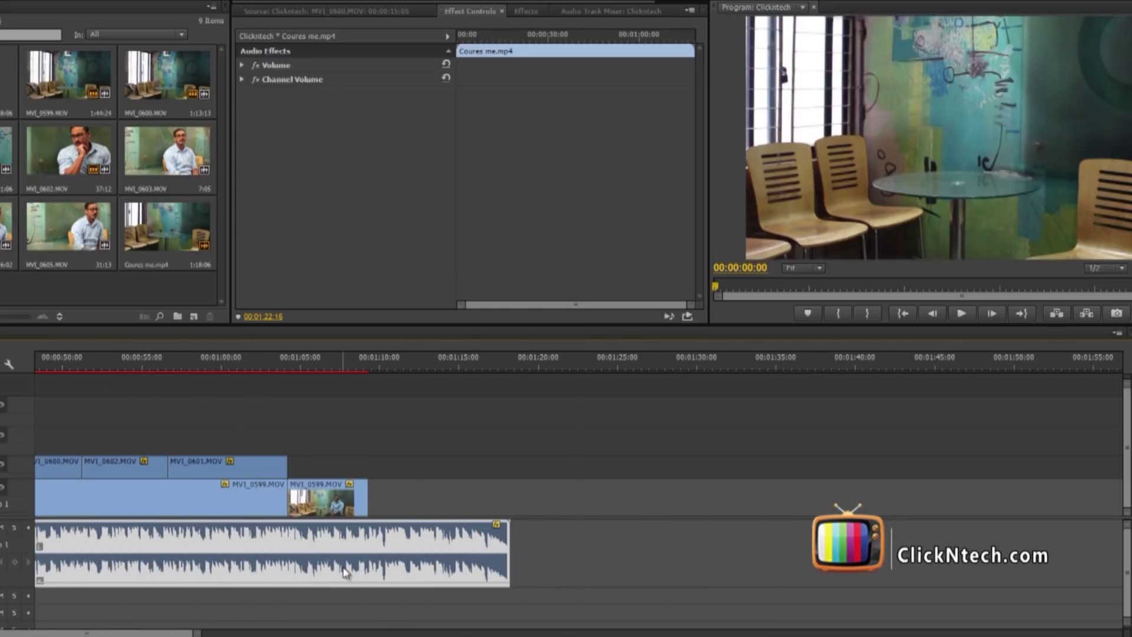
key("backslash")
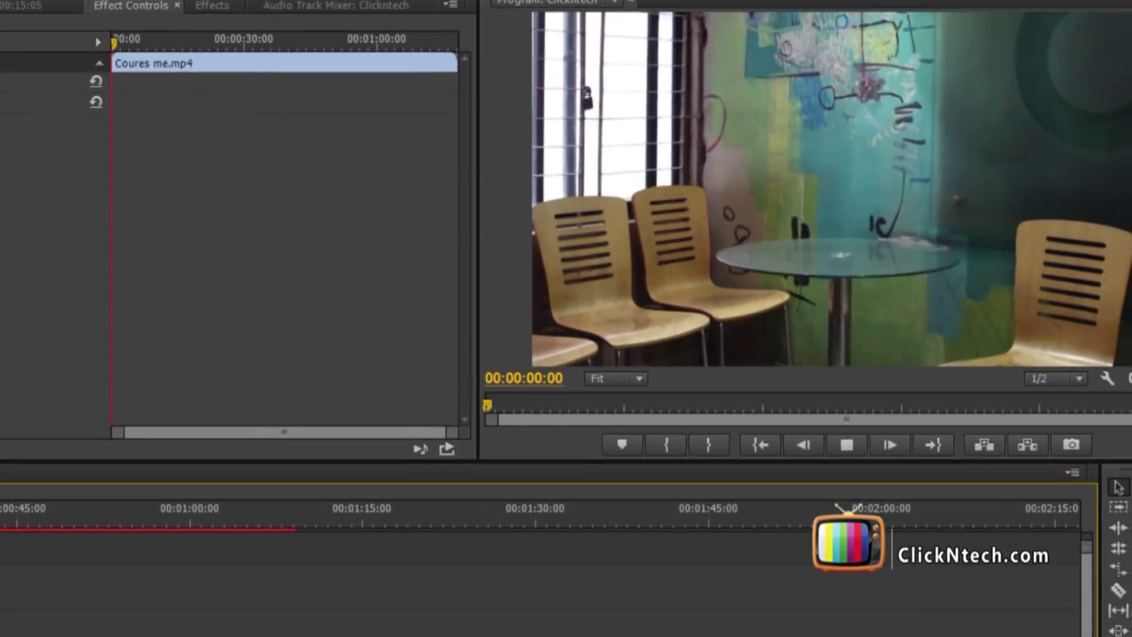
Play the sequence through with the music, then zoom back in on the opening seconds
key("space")
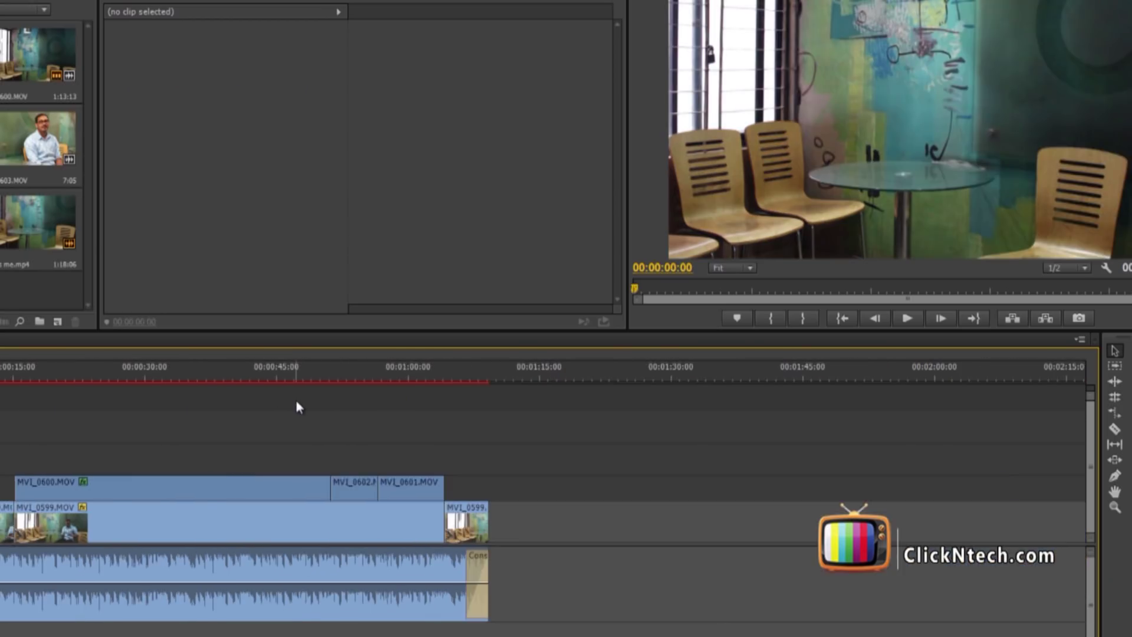
key("minus")
key("equal")
key("equal")
Review the first 11 seconds of the timeline, then bring up the Effects panel with Shift+7
left_click(119, 381)
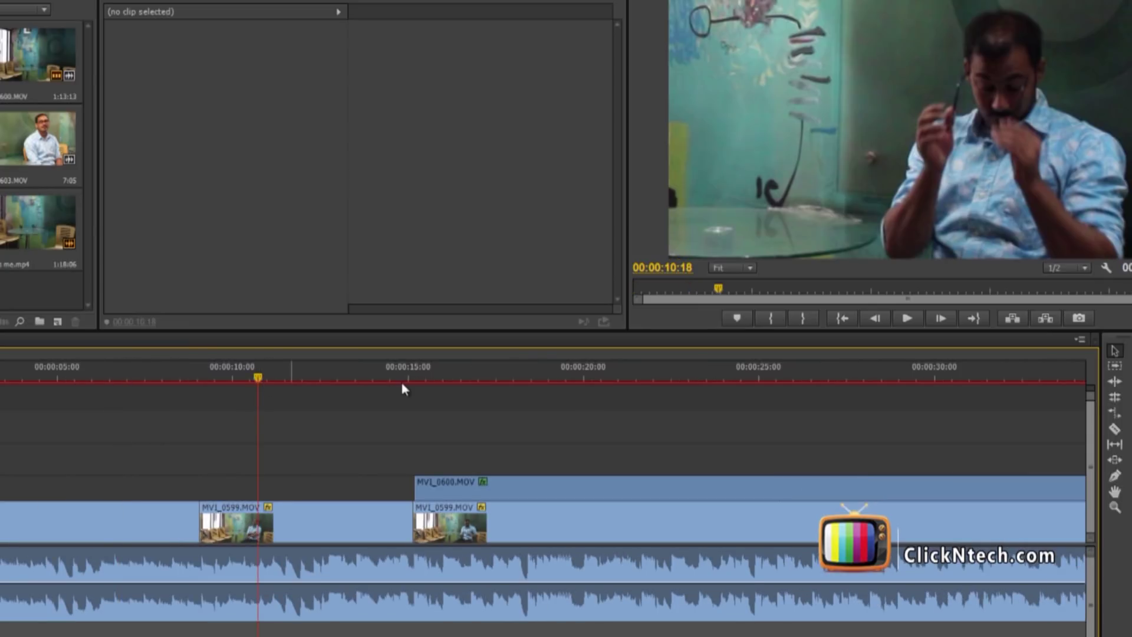
left_click(147, 380)
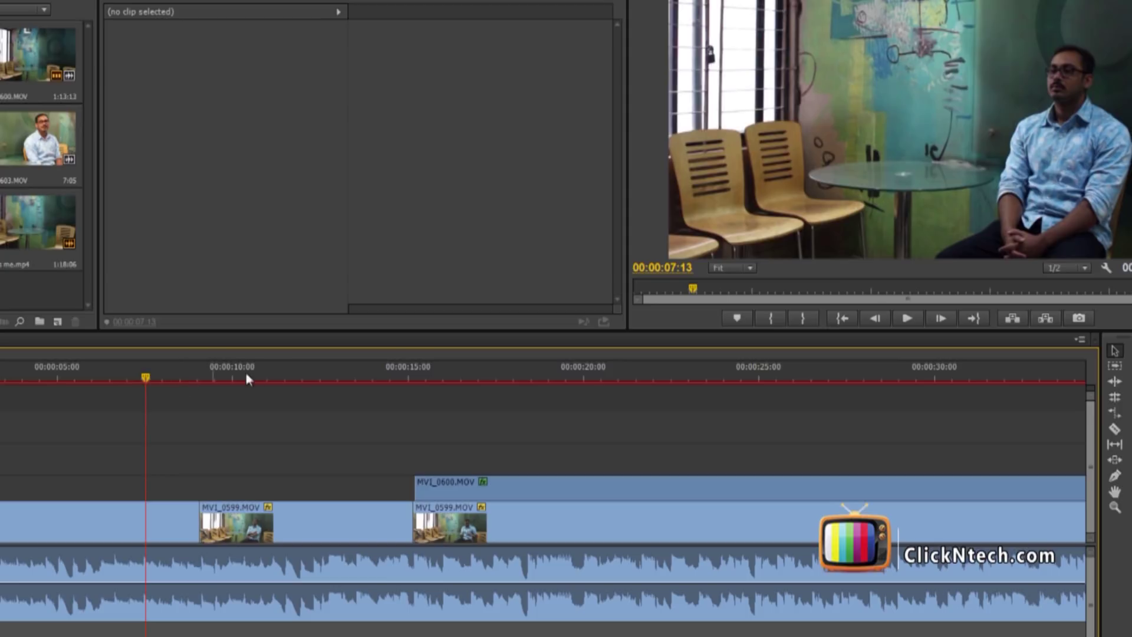
left_click(280, 380)
key("equal")
key("equal")
key("minus")
key("minus")
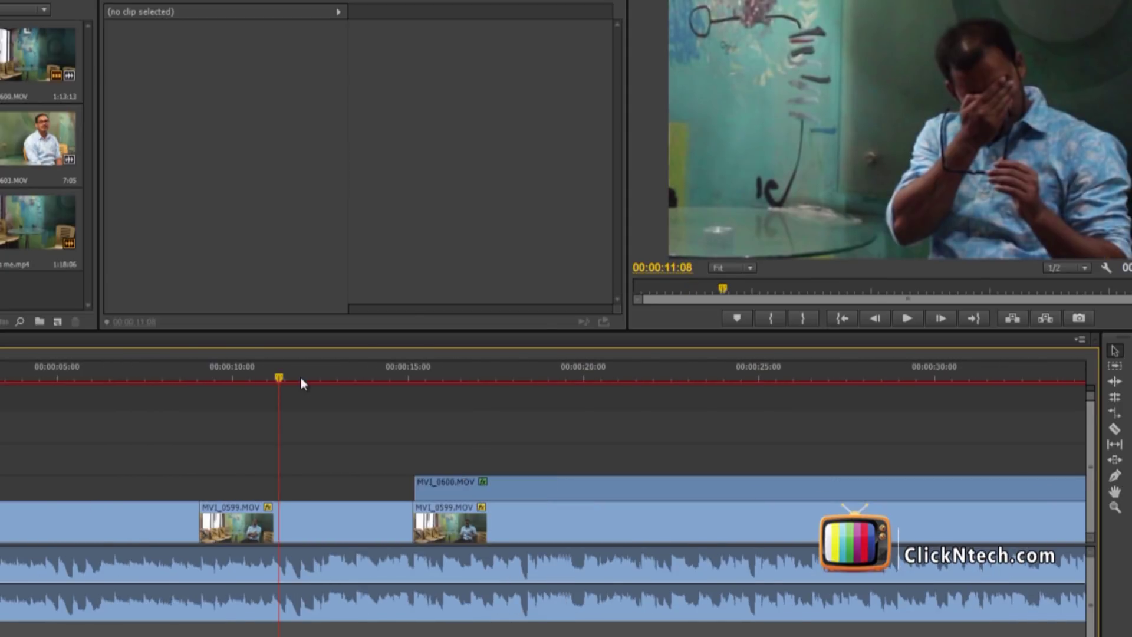
key("minus")
key("minus")
key("equal")
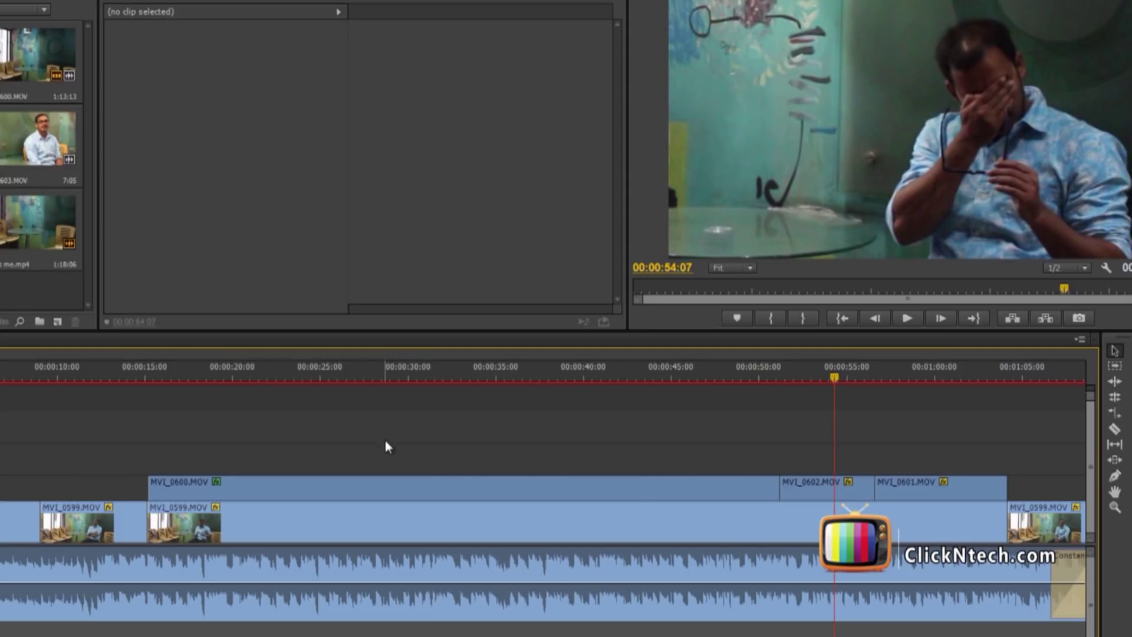
key("minus")
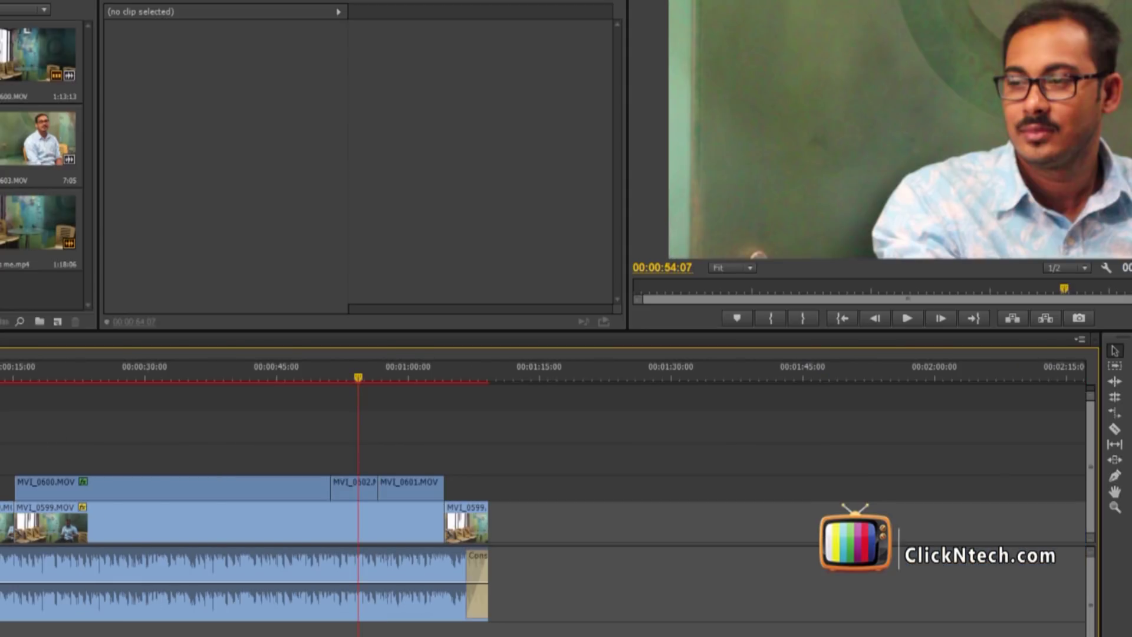
key("Up")
key("equal")
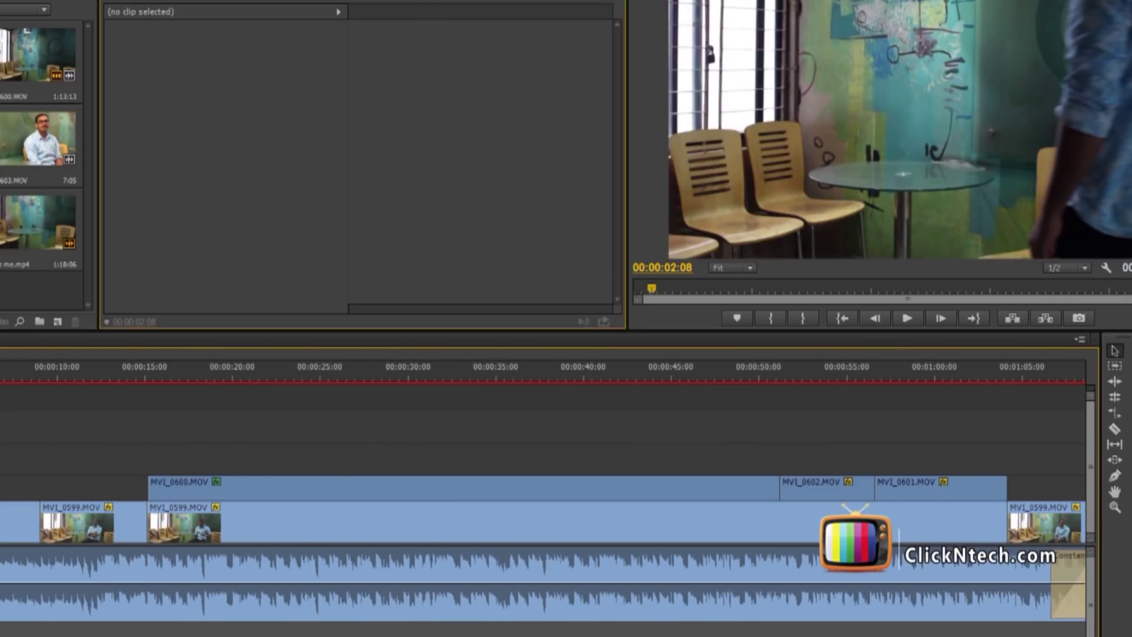
key("shift+7")
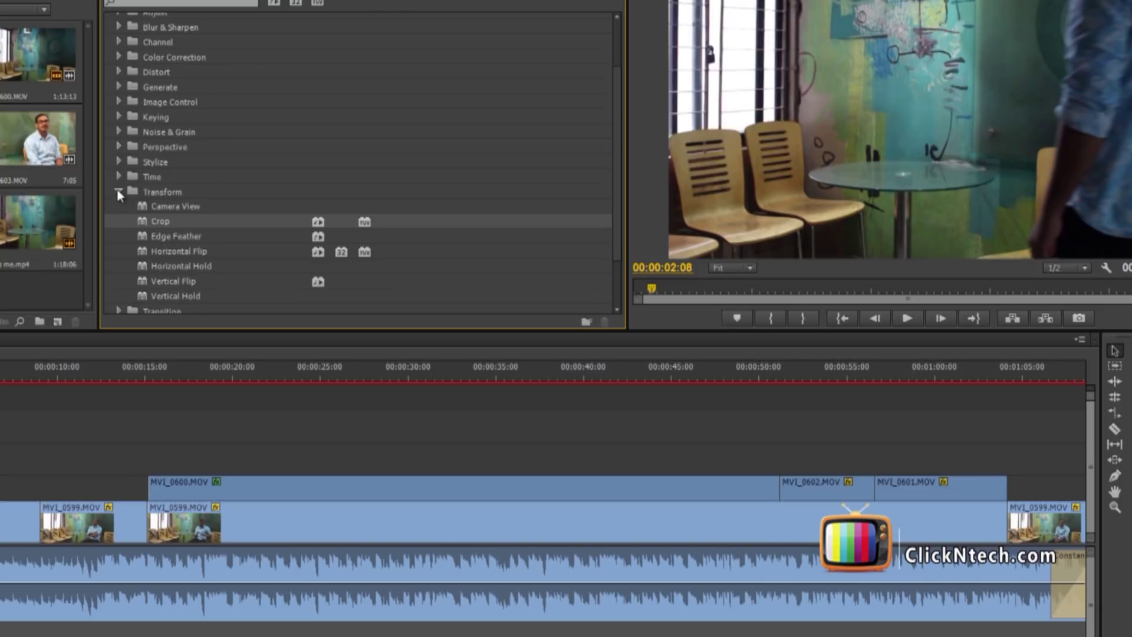
Apply Video Effects > Color Correction > Brightness & Contrast to MVI_0599.MOV and show its Effect Controls
left_click(120, 191)
scroll(137, 168, "up", 2)
left_click(110, 65)
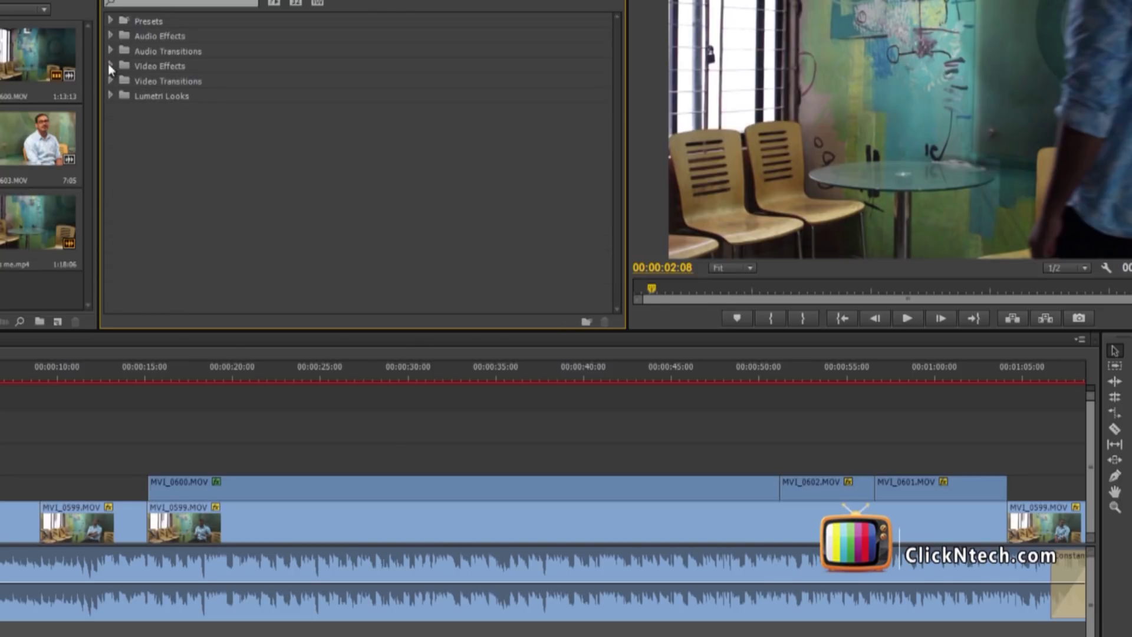
left_click(112, 65)
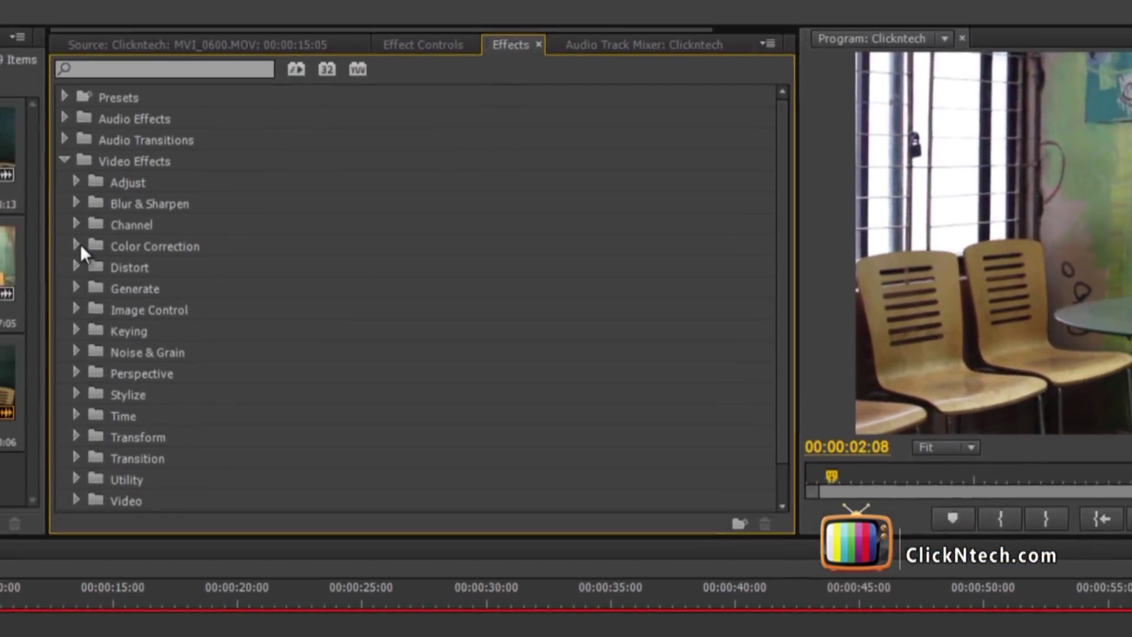
left_click(80, 244)
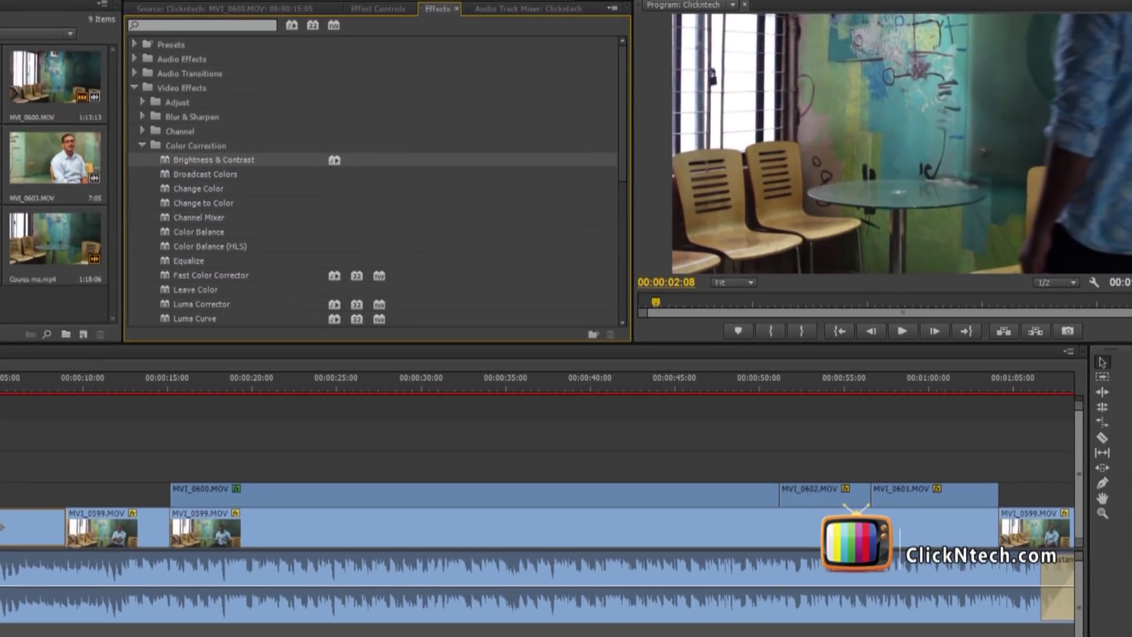
double_click(27, 531)
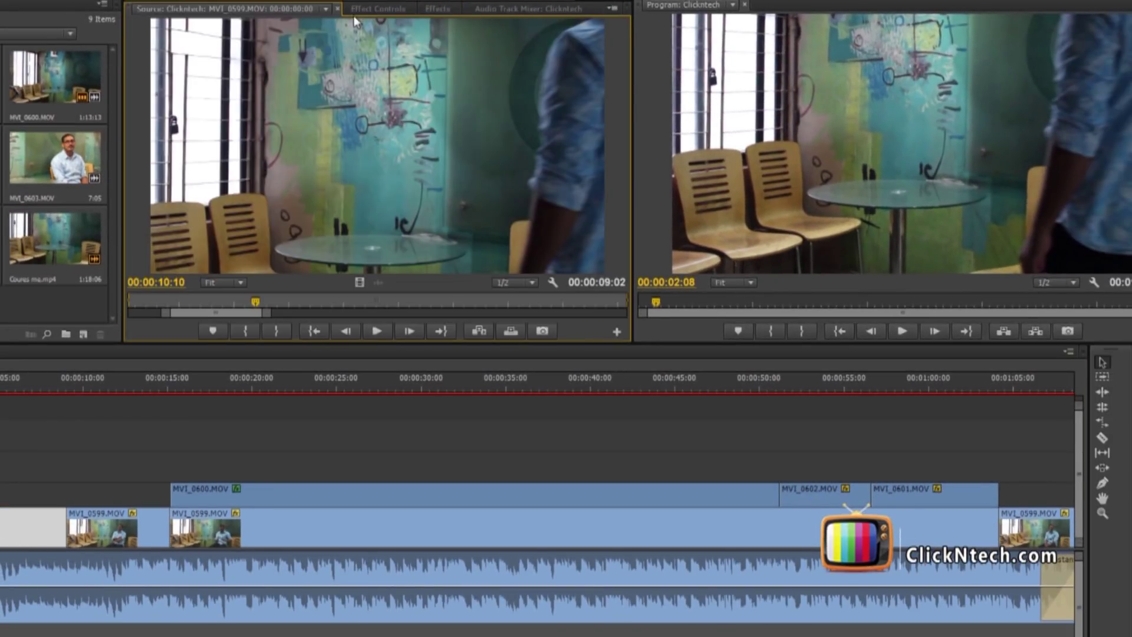
left_click(371, 8)
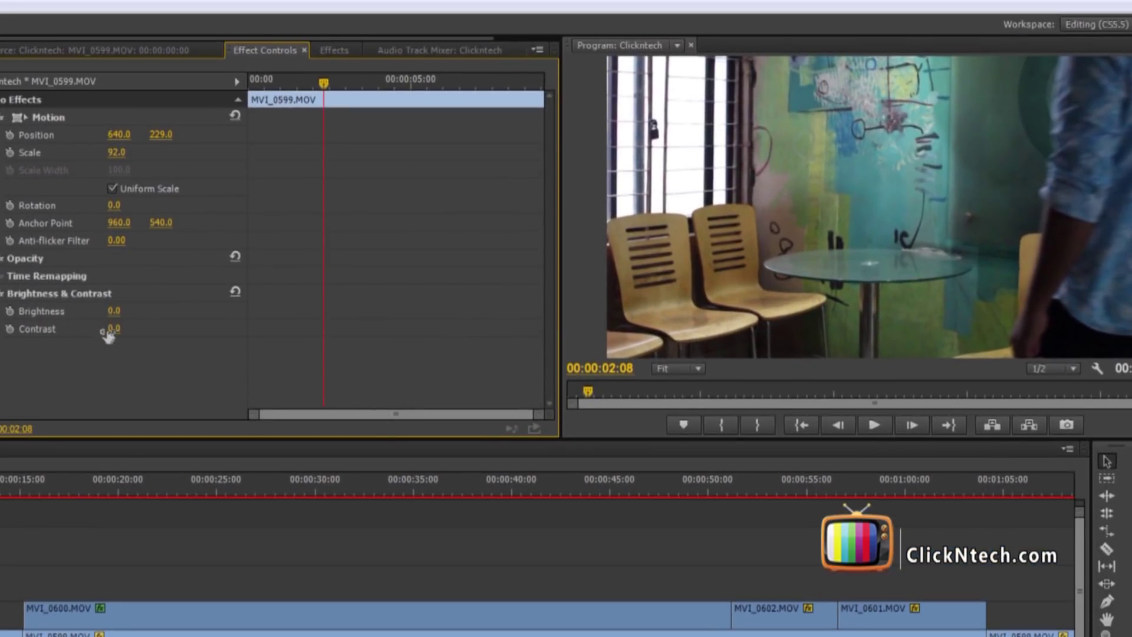
Set MVI_0599's Brightness to 20 and Contrast to about 25, then play to preview
mouse_move(112, 333)
left_mouse_down()
mouse_move(137, 335)
mouse_move(131, 317)
left_mouse_up()
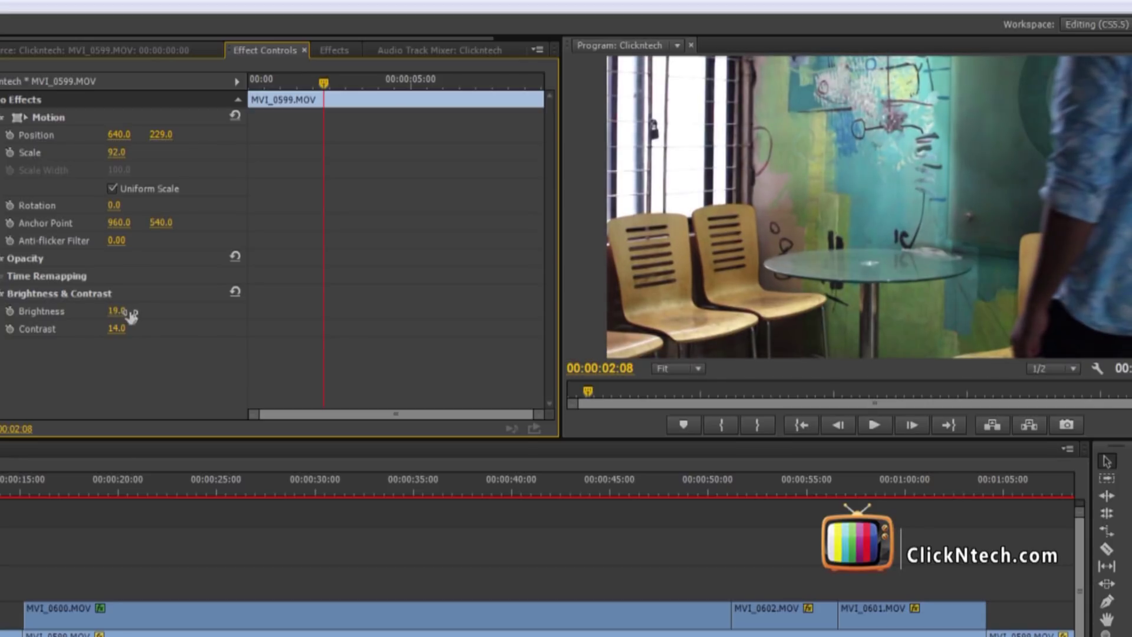
mouse_move(112, 336)
left_mouse_down()
mouse_move(96, 336)
mouse_move(118, 336)
left_mouse_up()
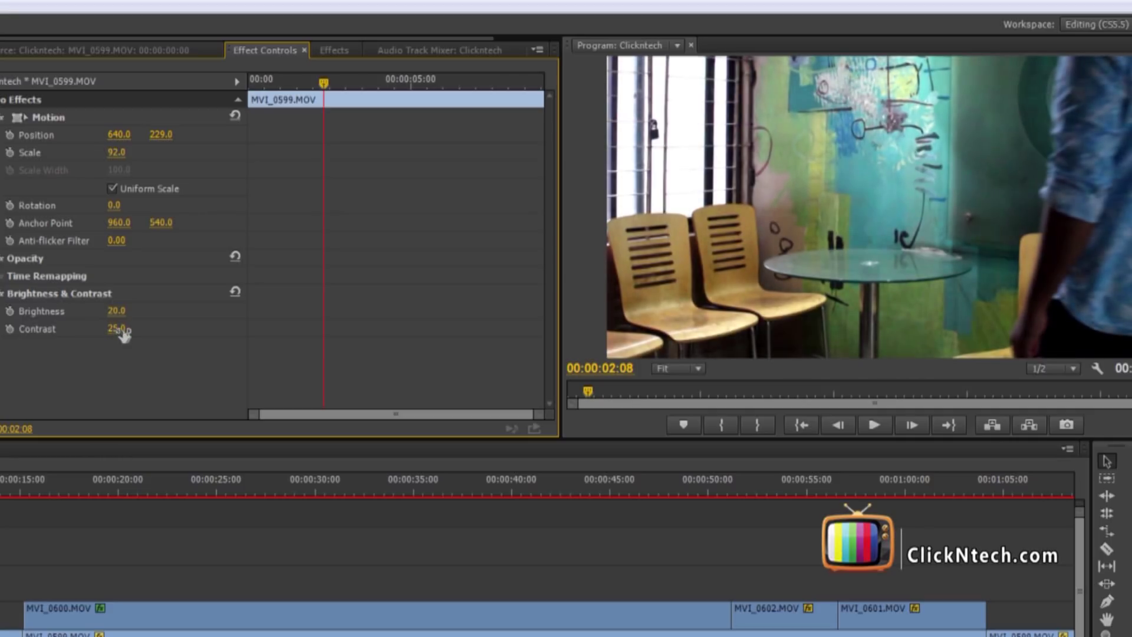
left_click(32, 518)
key("space")
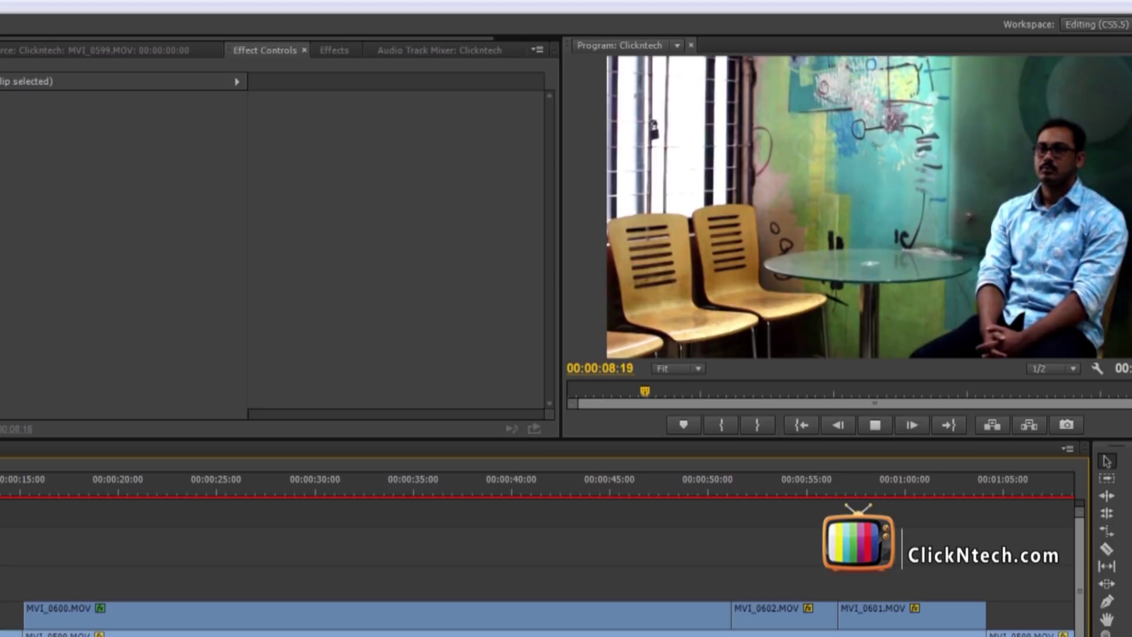
Take the adjusted first MVI_0599 clip as the source and marquee-select every video clip
key("space")
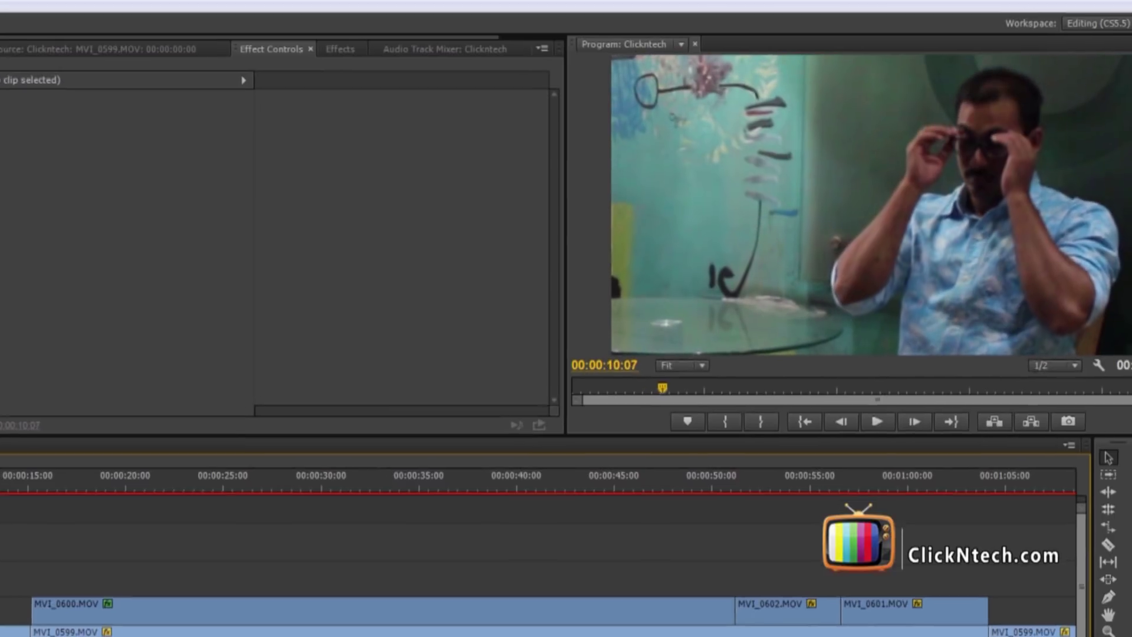
left_click(75, 508)
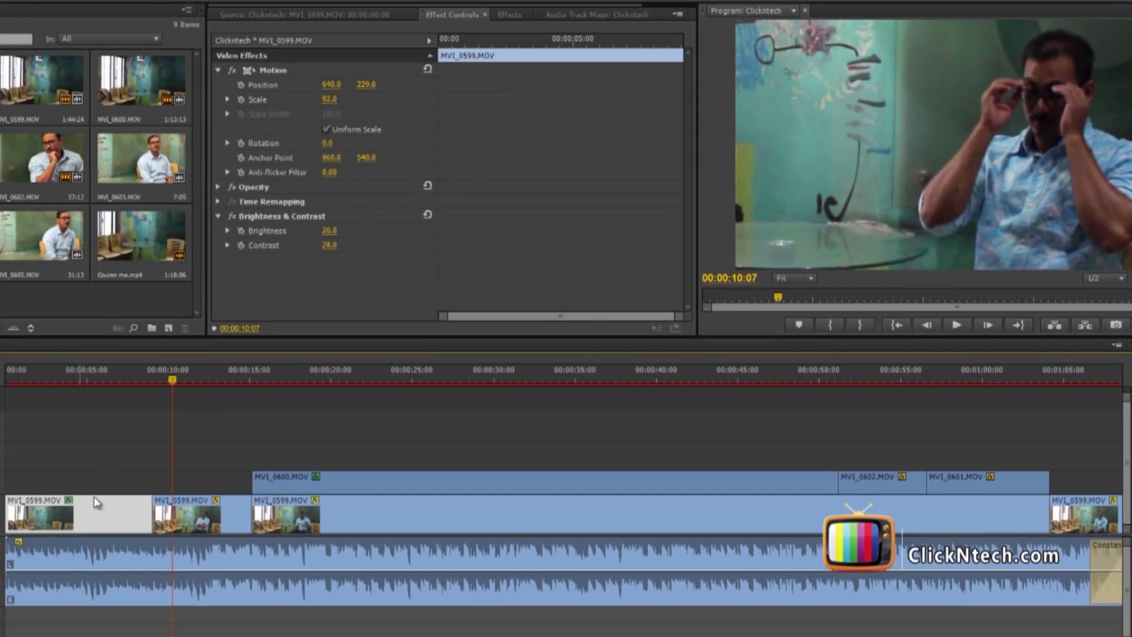
left_click_drag(196, 454, 298, 476)
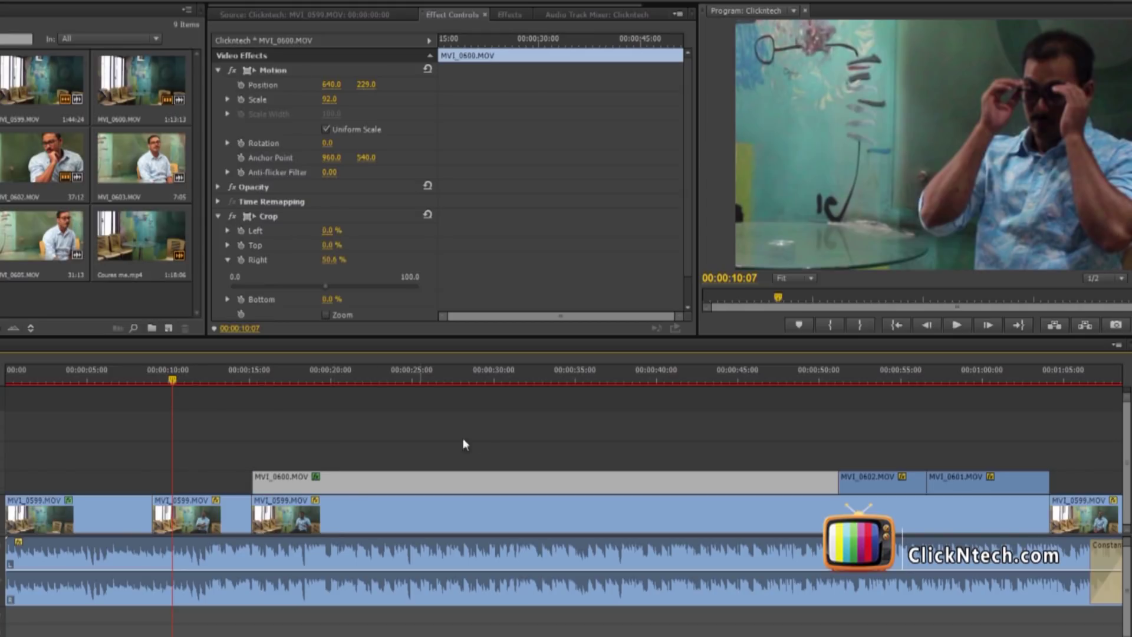
left_click(487, 416)
key("minus")
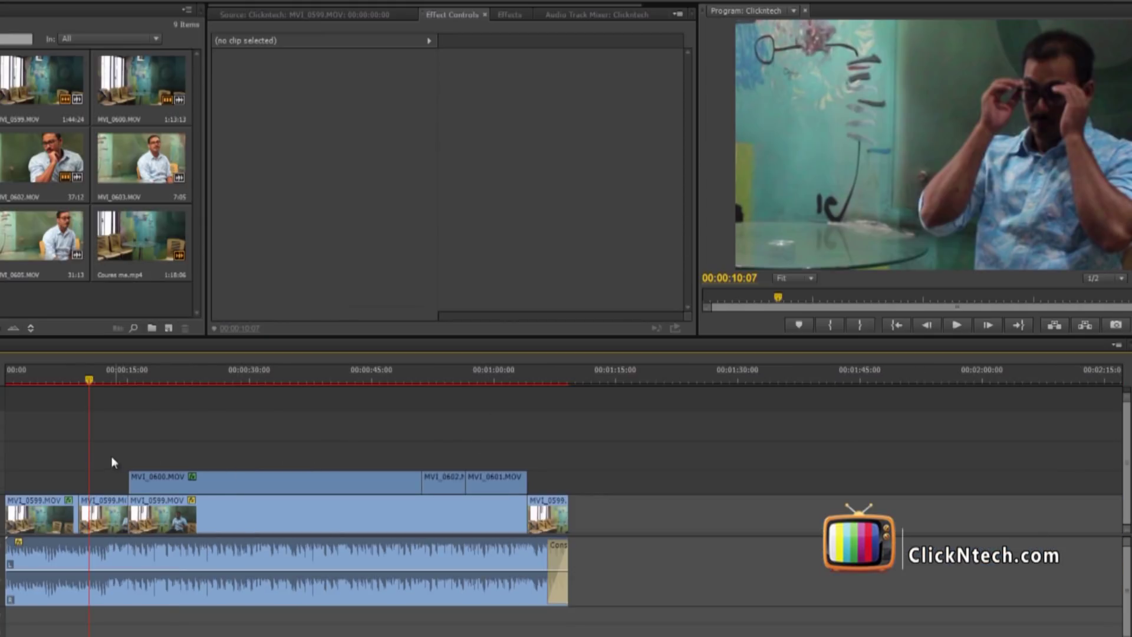
left_click_drag(112, 461, 543, 513)
Paste Attributes onto the selected clips with only Effects > Brightness & Contrast ticked
right_click(542, 513)
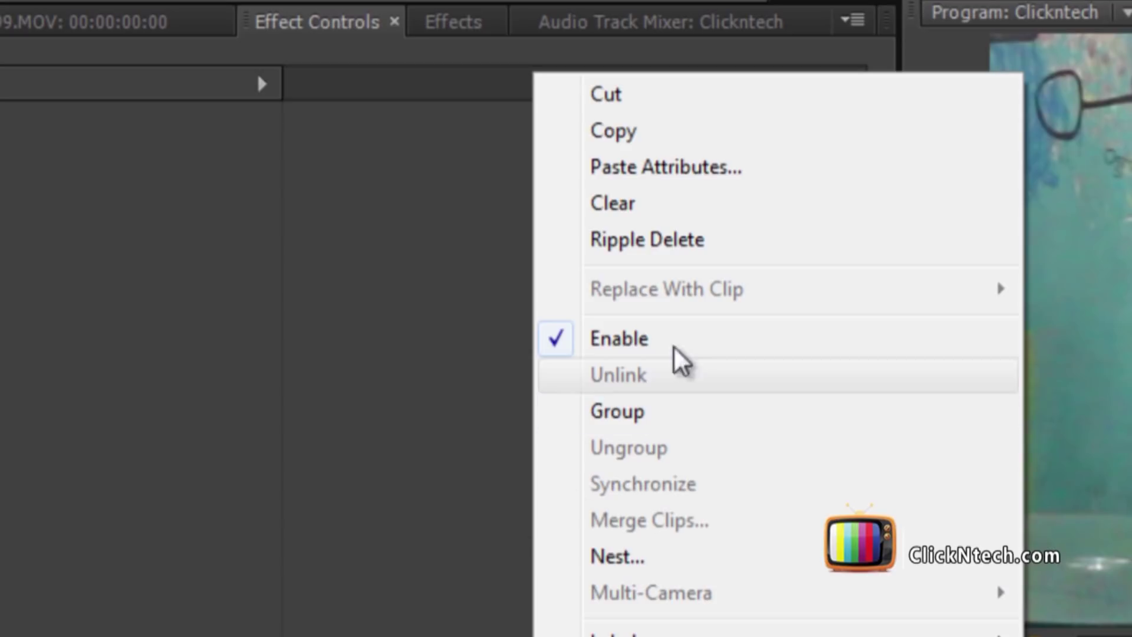
left_click(740, 172)
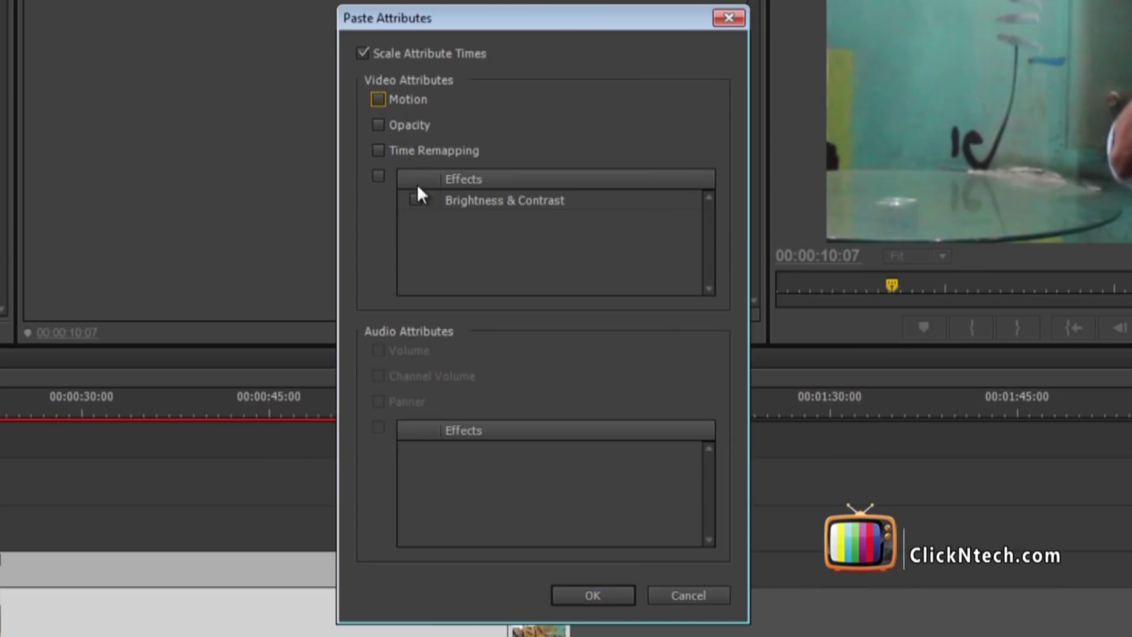
left_click(416, 199)
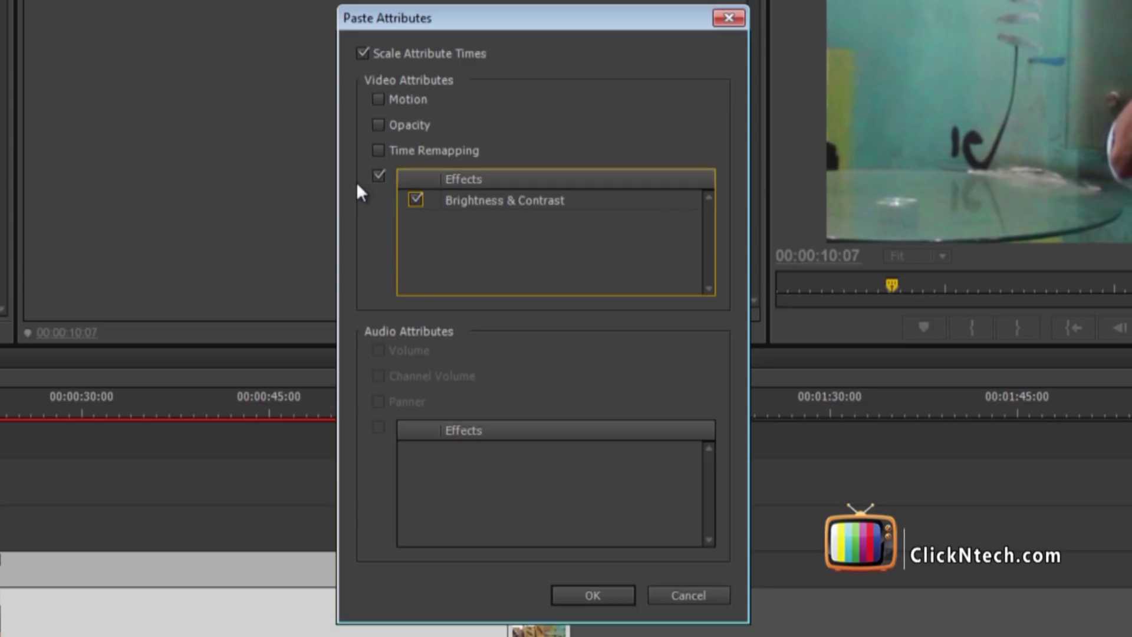
left_click(590, 594)
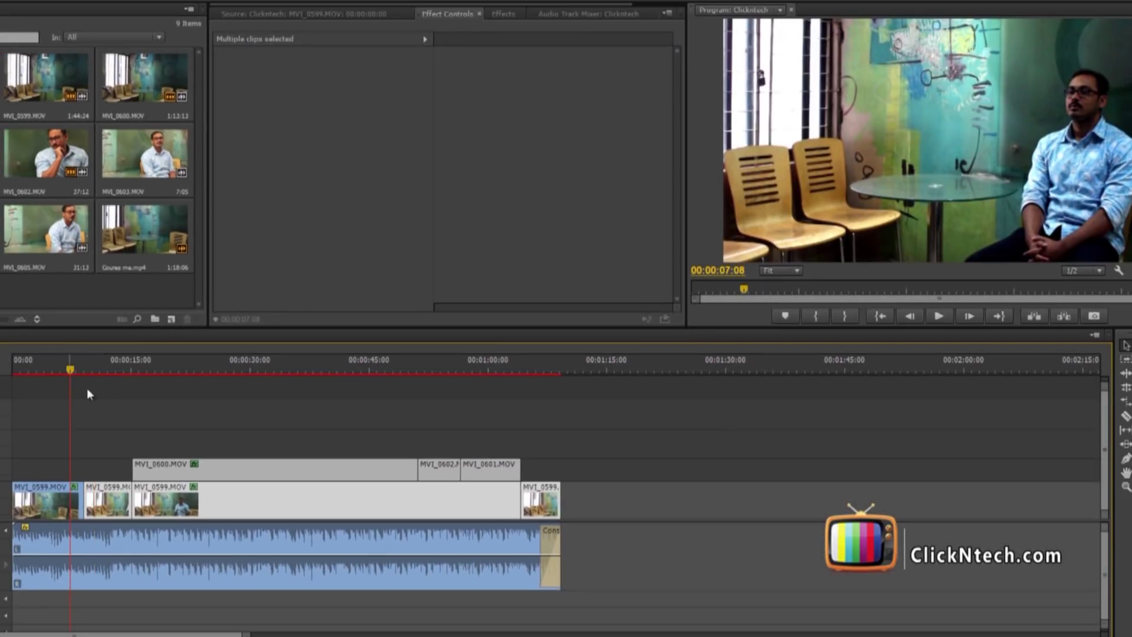
left_click(114, 399)
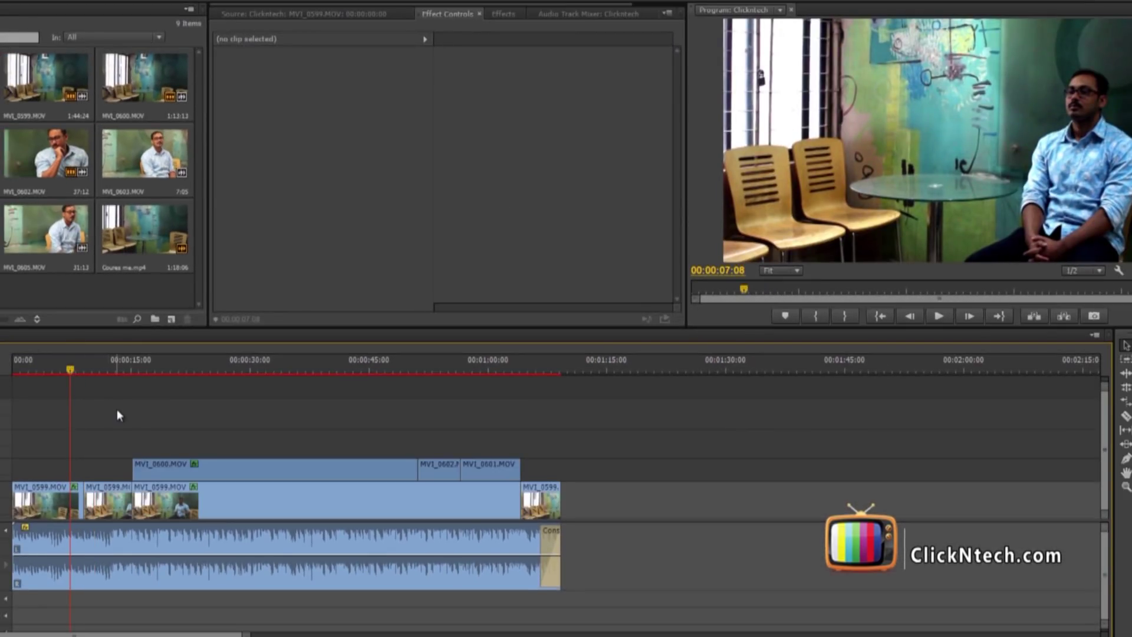
key("space")
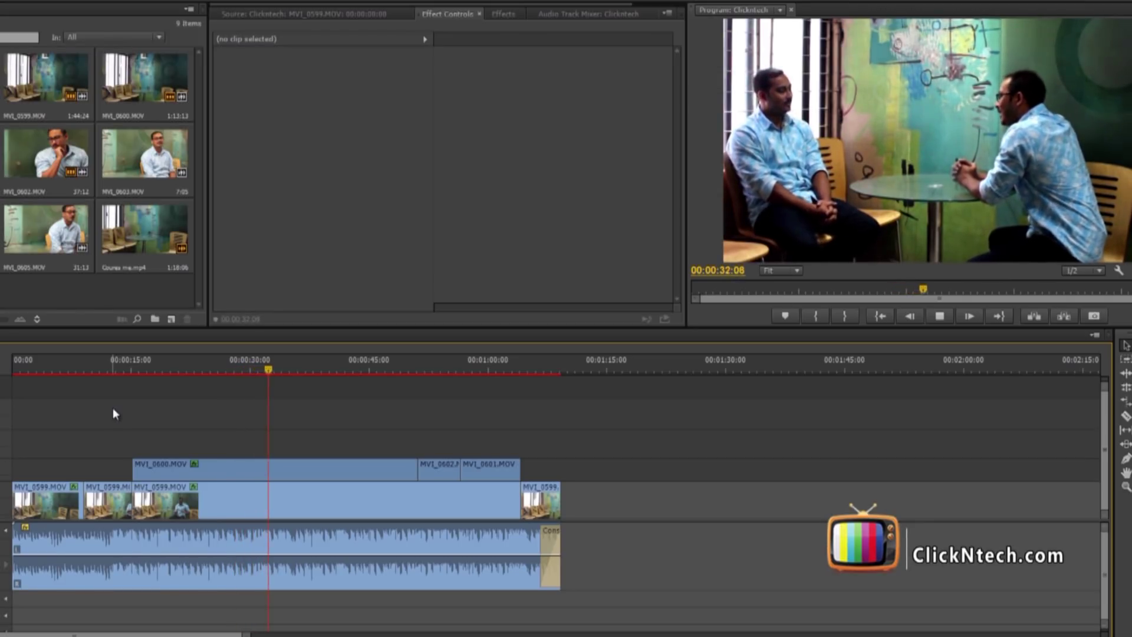
key("space")
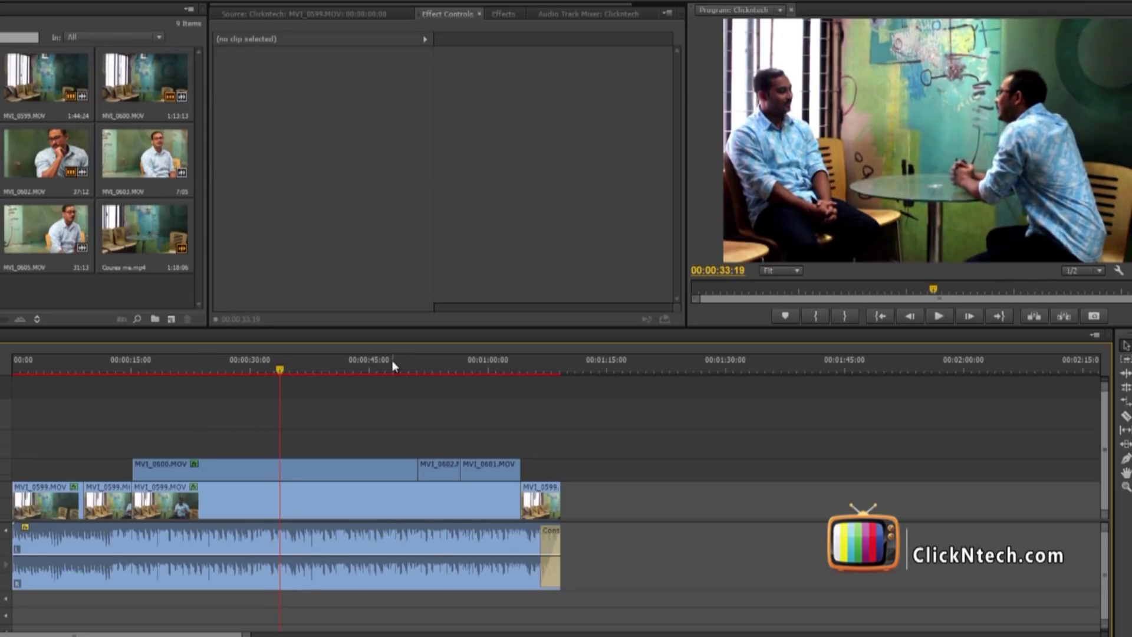
left_click(399, 370)
key("space")
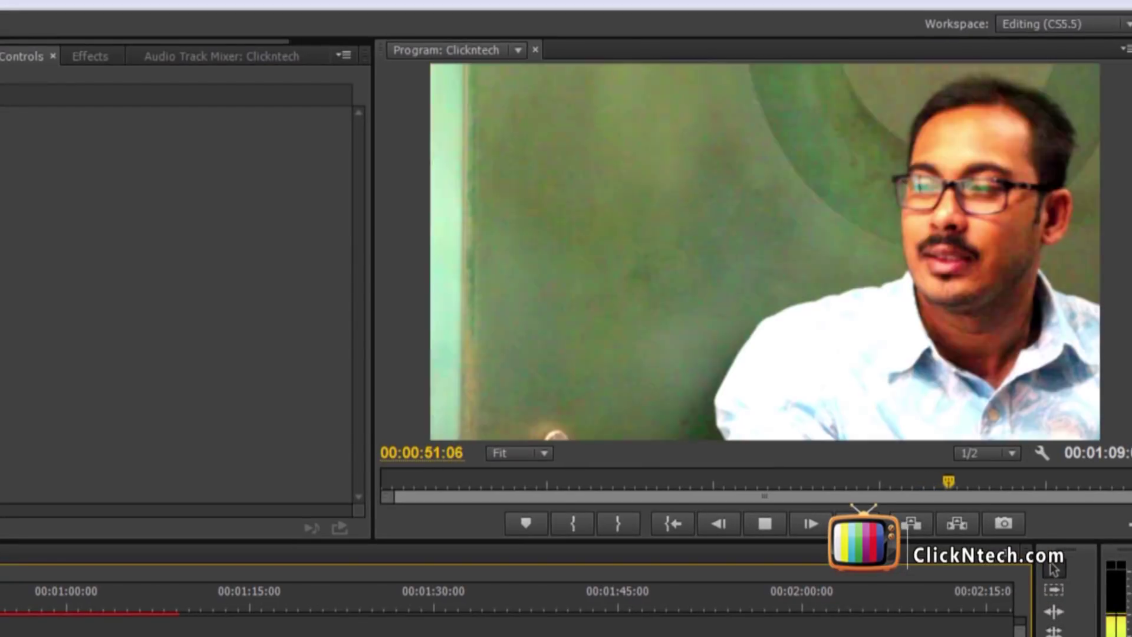
Set MVI_0602.MOV to Brightness -12.0 and Contrast 6.0, then replay from about 00:48 to check
key("space")
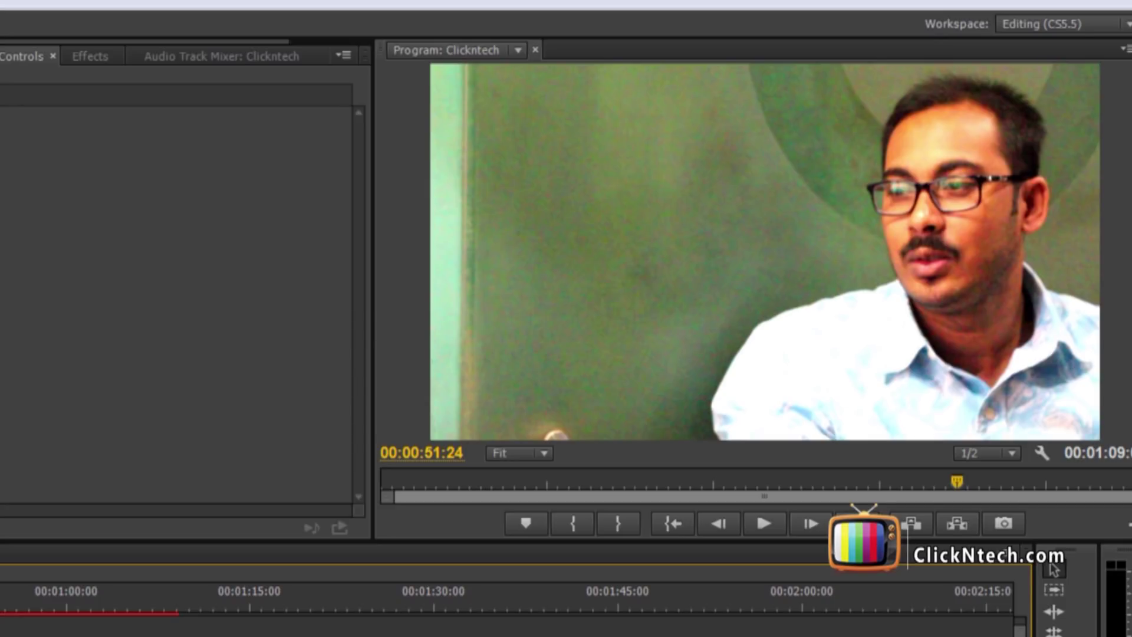
left_click(293, 548)
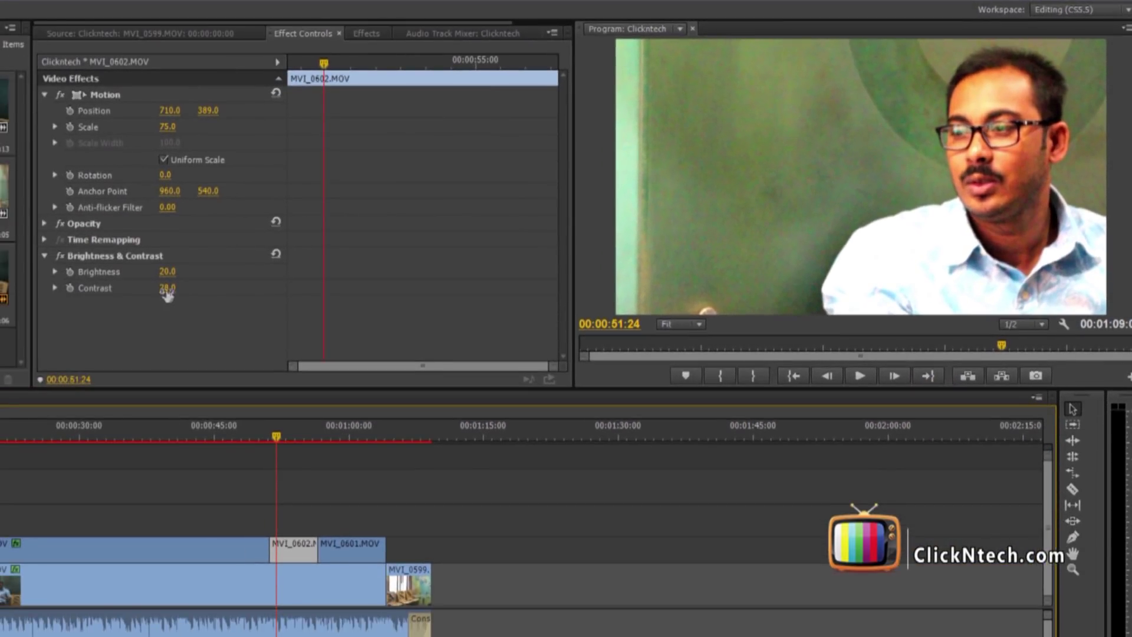
left_click_drag(168, 295, 141, 297)
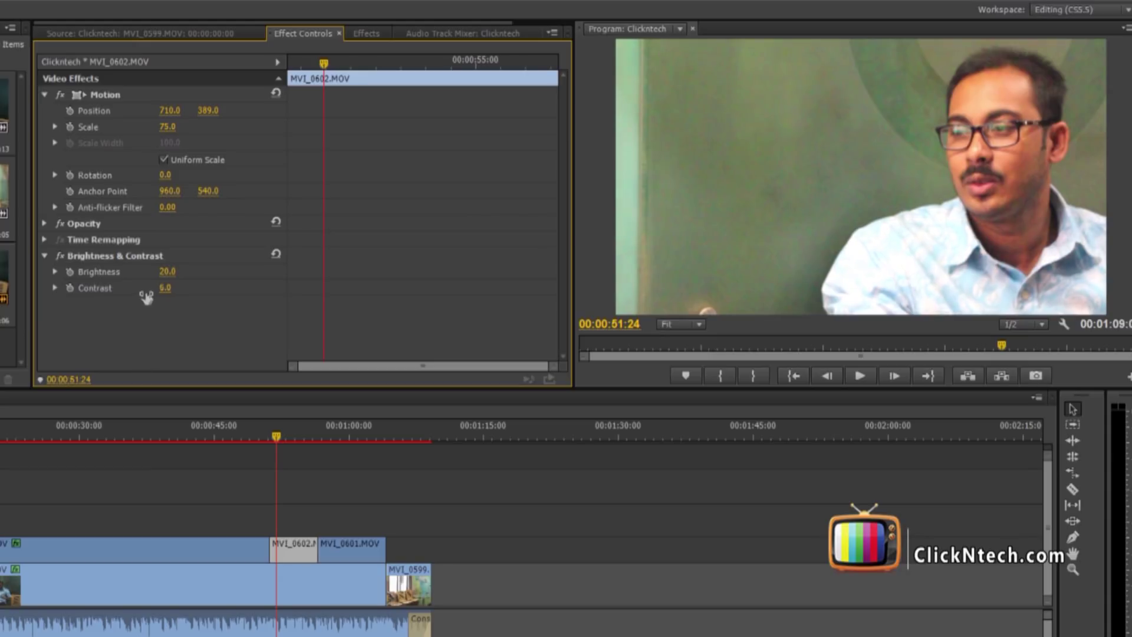
left_click_drag(168, 274, 152, 277)
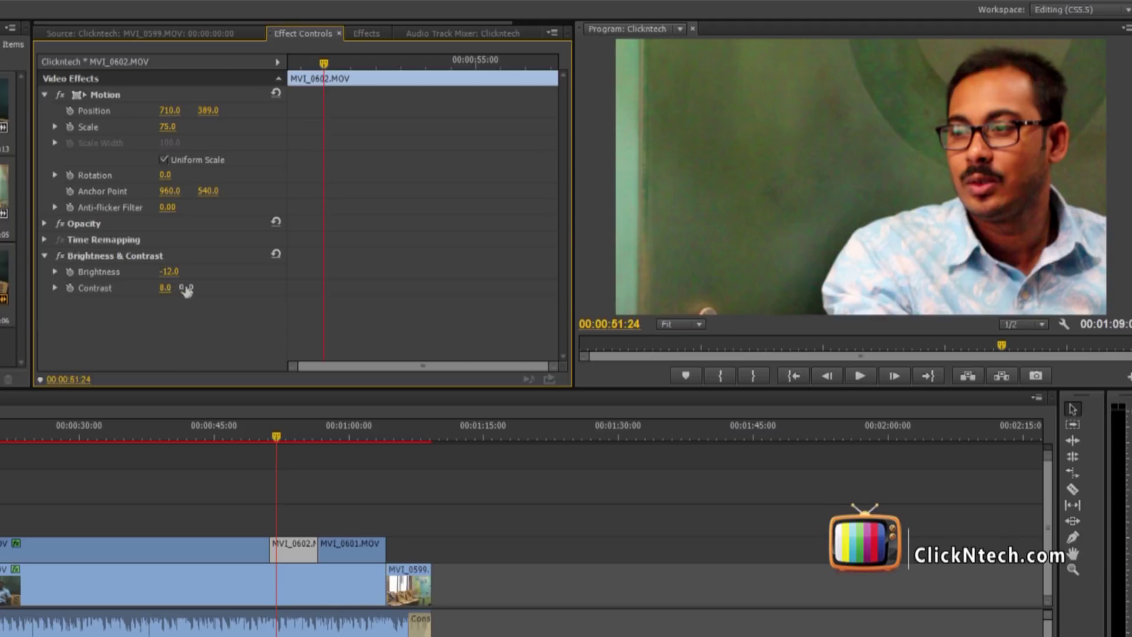
left_click_drag(199, 289, 192, 291)
left_click(241, 439)
key("space")
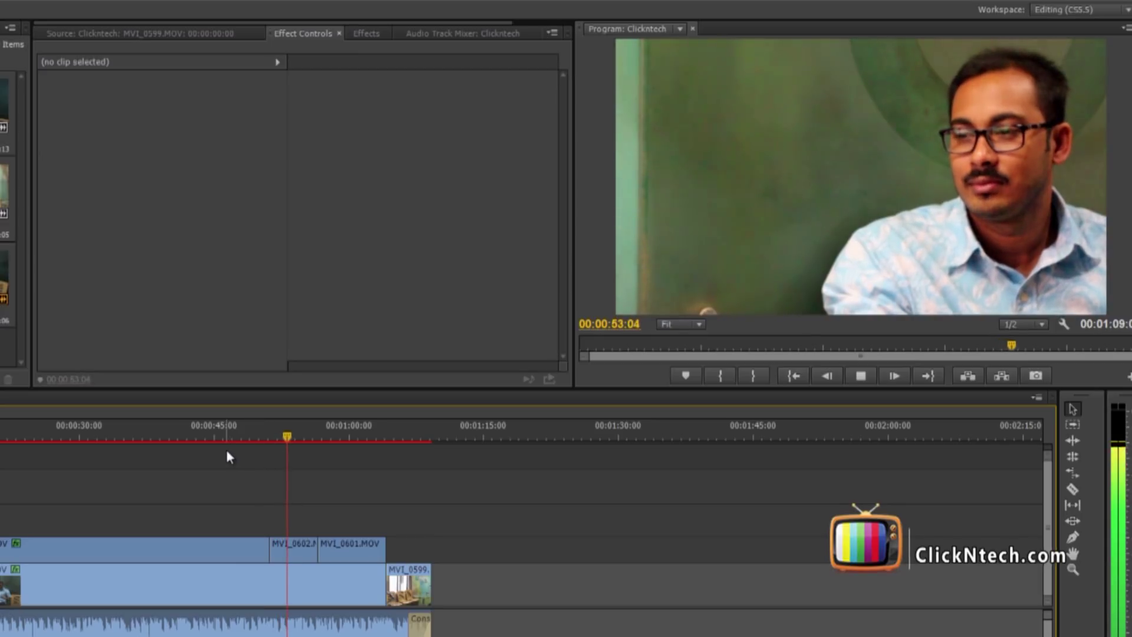
scroll(226, 450, "down", 3)
scroll(142, 479, "down", 3)
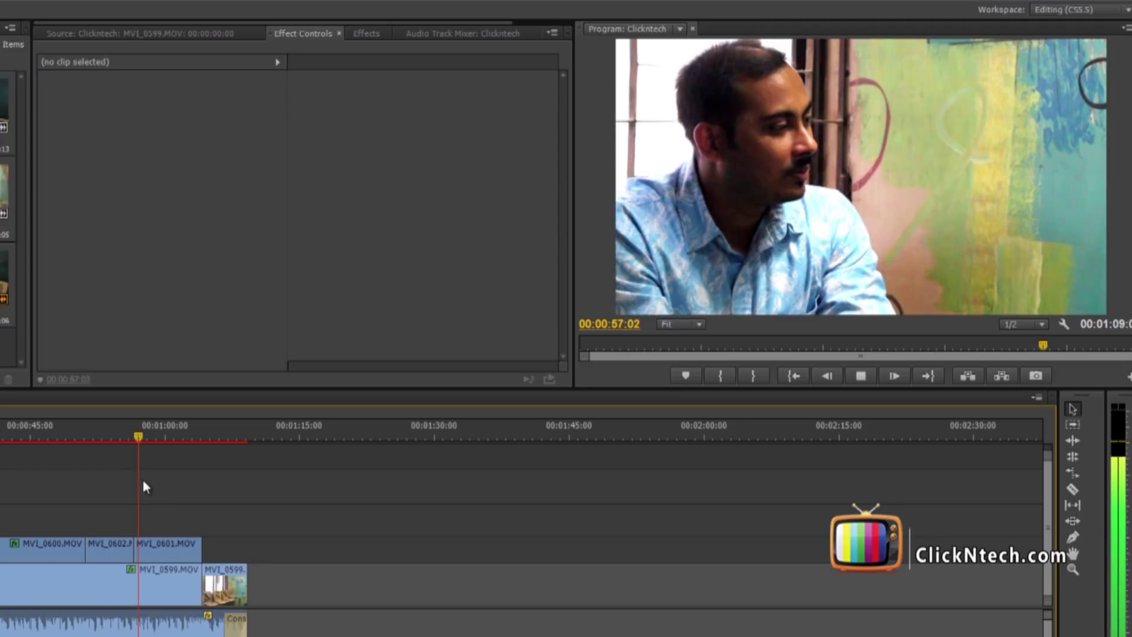
scroll(143, 479, "down", 2)
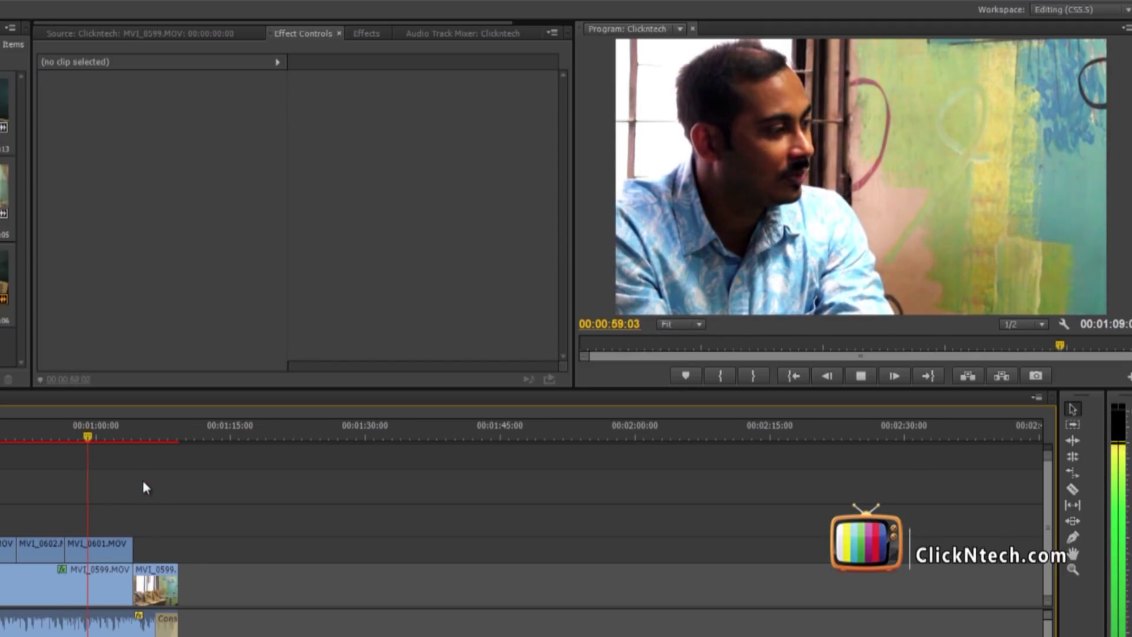